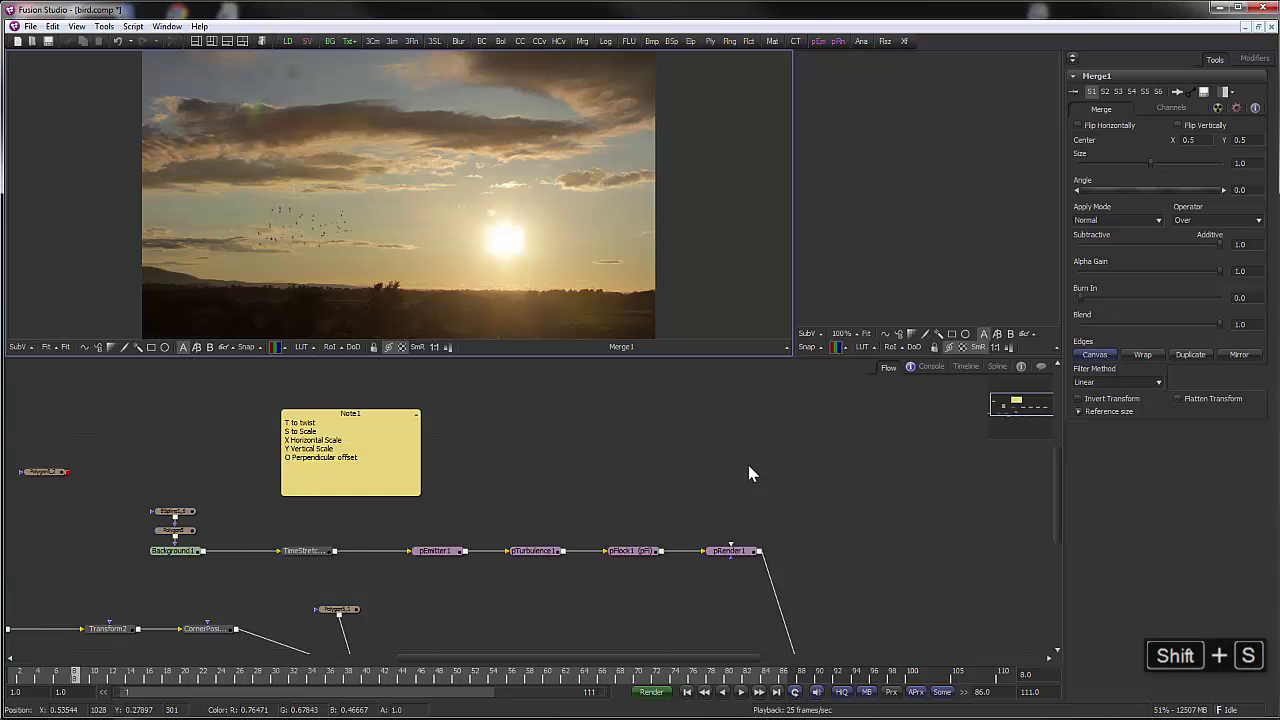
# - Show Background1 from the node flow in the viewer and play back its flapping bird animation
pyautogui.moveTo(545, 446); pyautogui.dragTo(605, 446)
pyautogui.moveTo(508, 465); pyautogui.dragTo(566, 434)
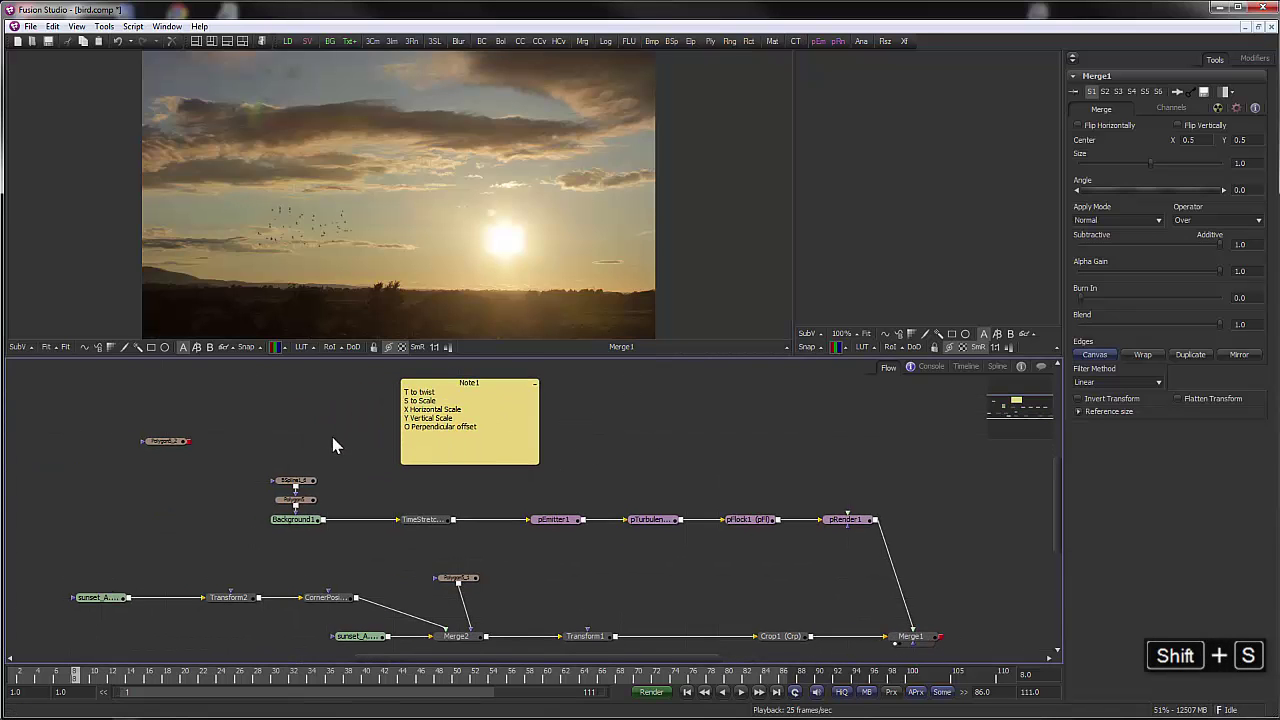
pyautogui.moveTo(295, 519); pyautogui.dragTo(494, 255)
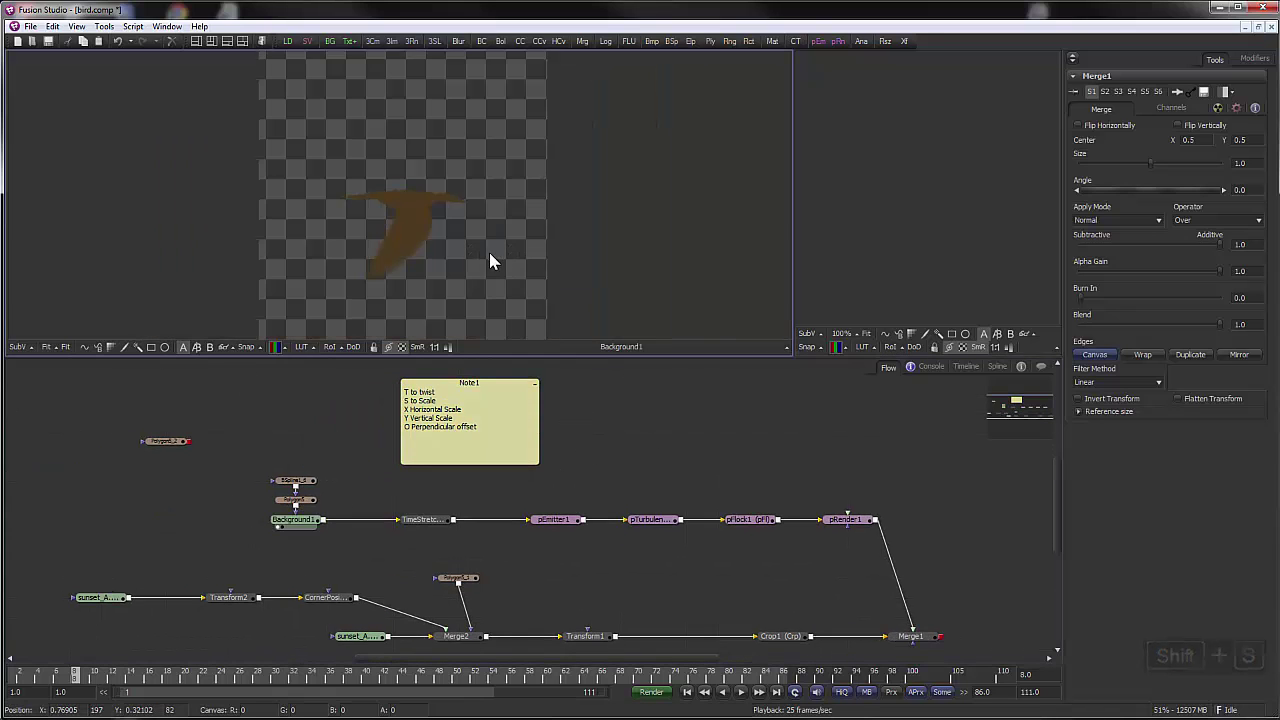
pyautogui.click(740, 691)
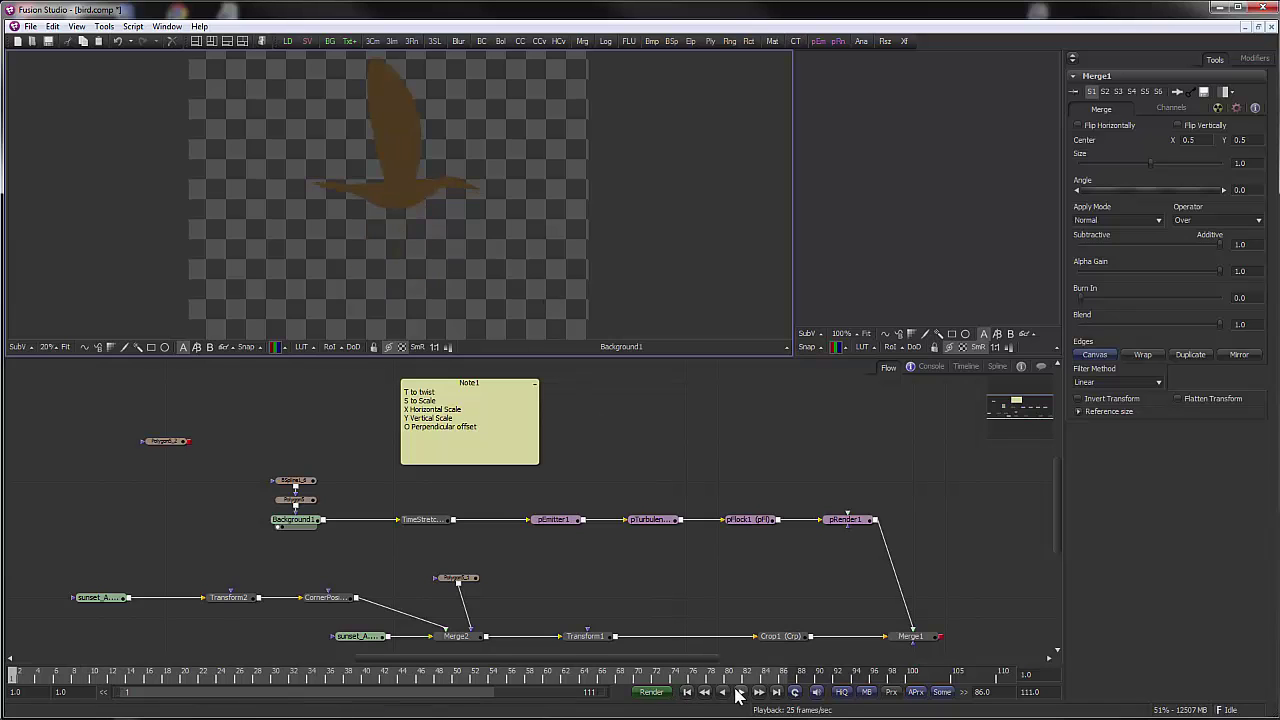
pyautogui.click(740, 691)
pyautogui.click(610, 500)
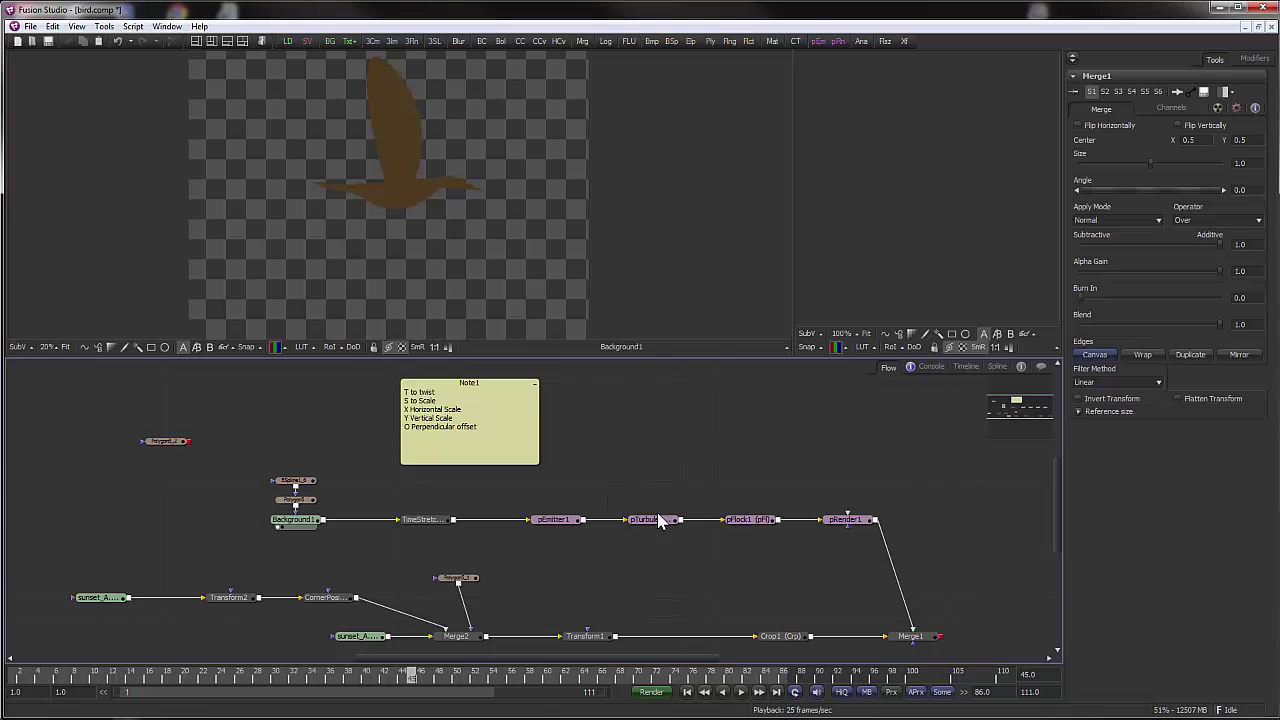
# - View the pRender1 particle output in the viewer and switch off the checkered transparency underlay to examine the flock
pyautogui.moveTo(551, 521); pyautogui.dragTo(569, 243)
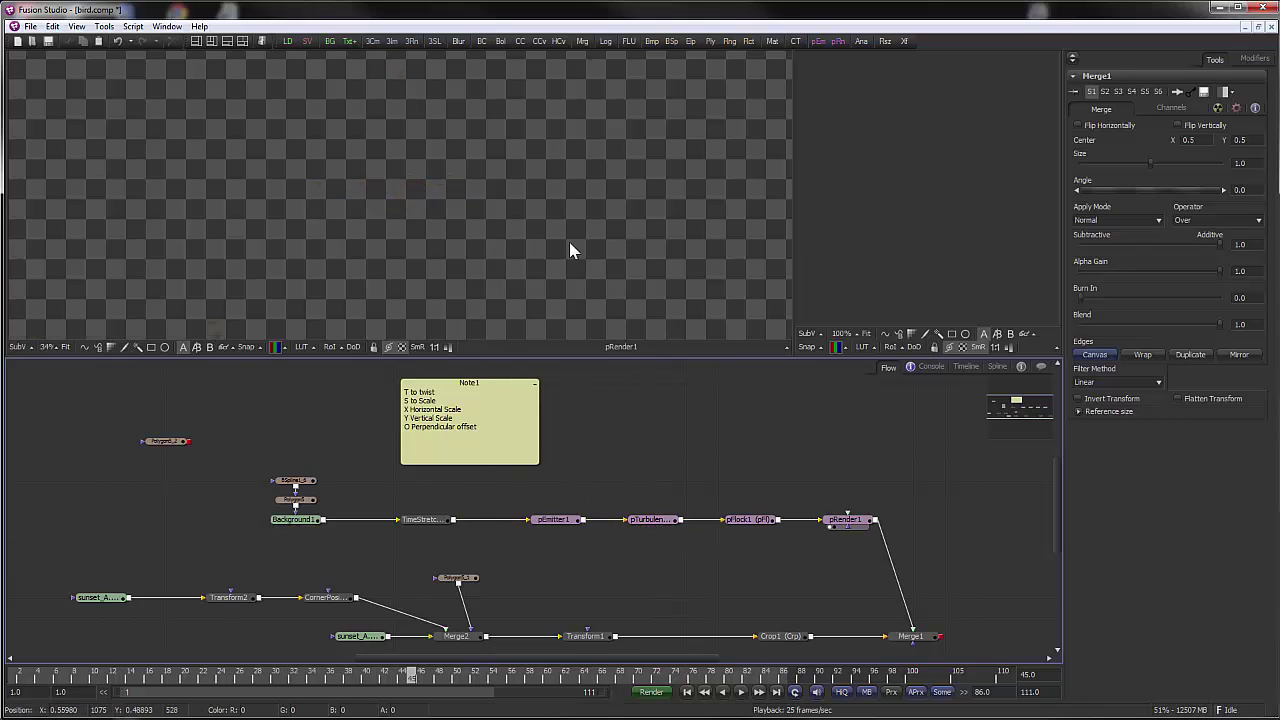
pyautogui.moveTo(848, 519); pyautogui.dragTo(655, 228)
pyautogui.scroll(-2, 680, 218)
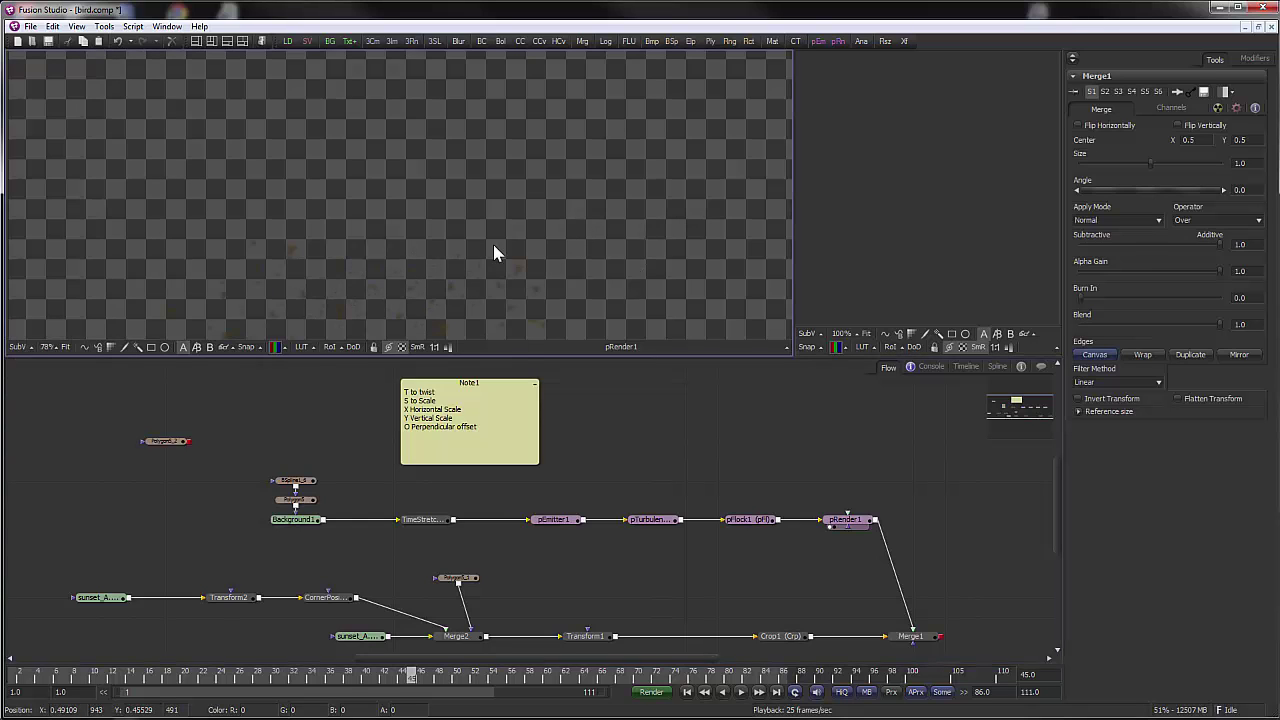
pyautogui.scroll(-5, 626, 190)
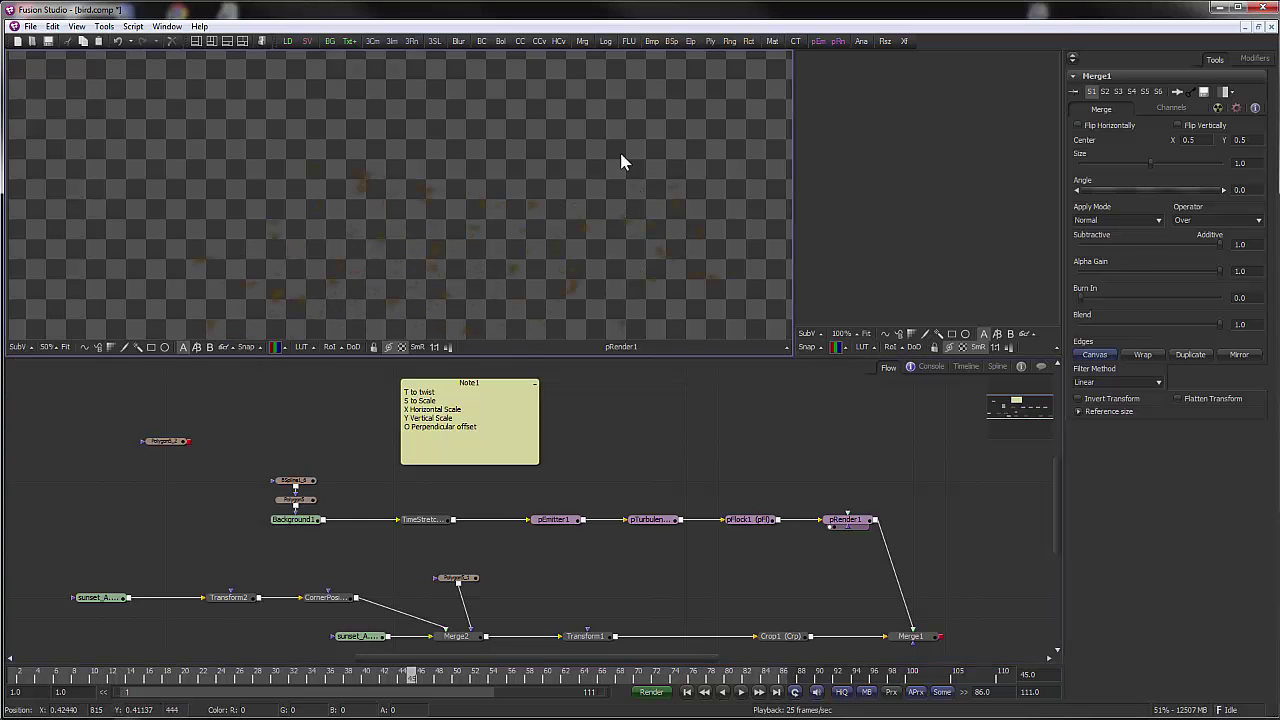
pyautogui.click(399, 346)
pyautogui.scroll(-1, 456, 269)
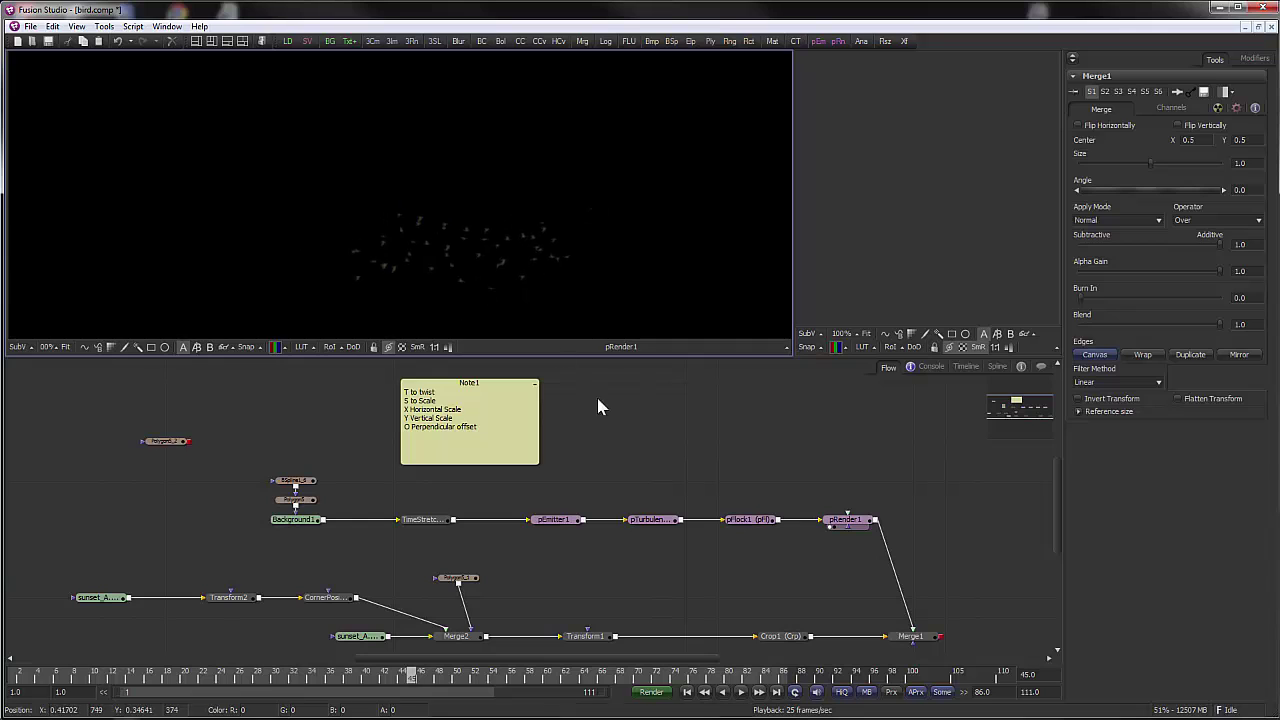
# - Copy the Note1 shortcut note from the bird composition and paste it into a new composition
pyautogui.moveTo(664, 419); pyautogui.dragTo(574, 393)
pyautogui.moveTo(488, 430); pyautogui.dragTo(566, 471)
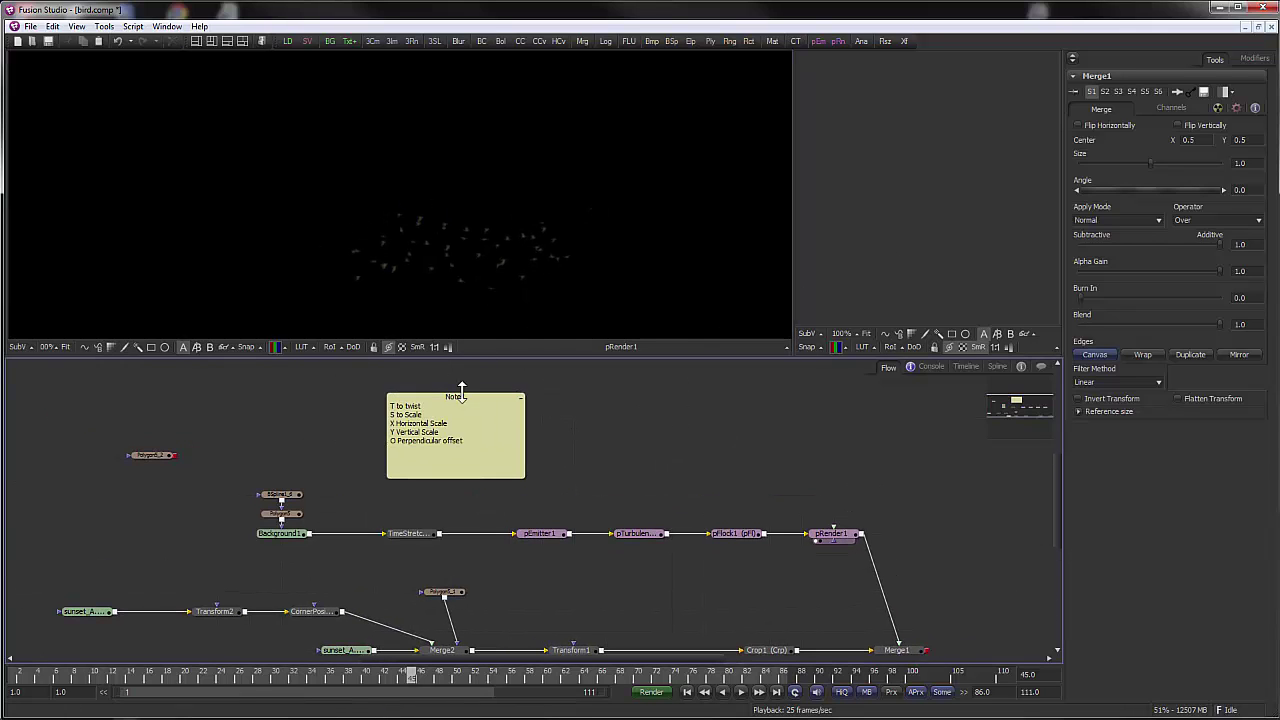
pyautogui.moveTo(349, 375); pyautogui.dragTo(557, 477)
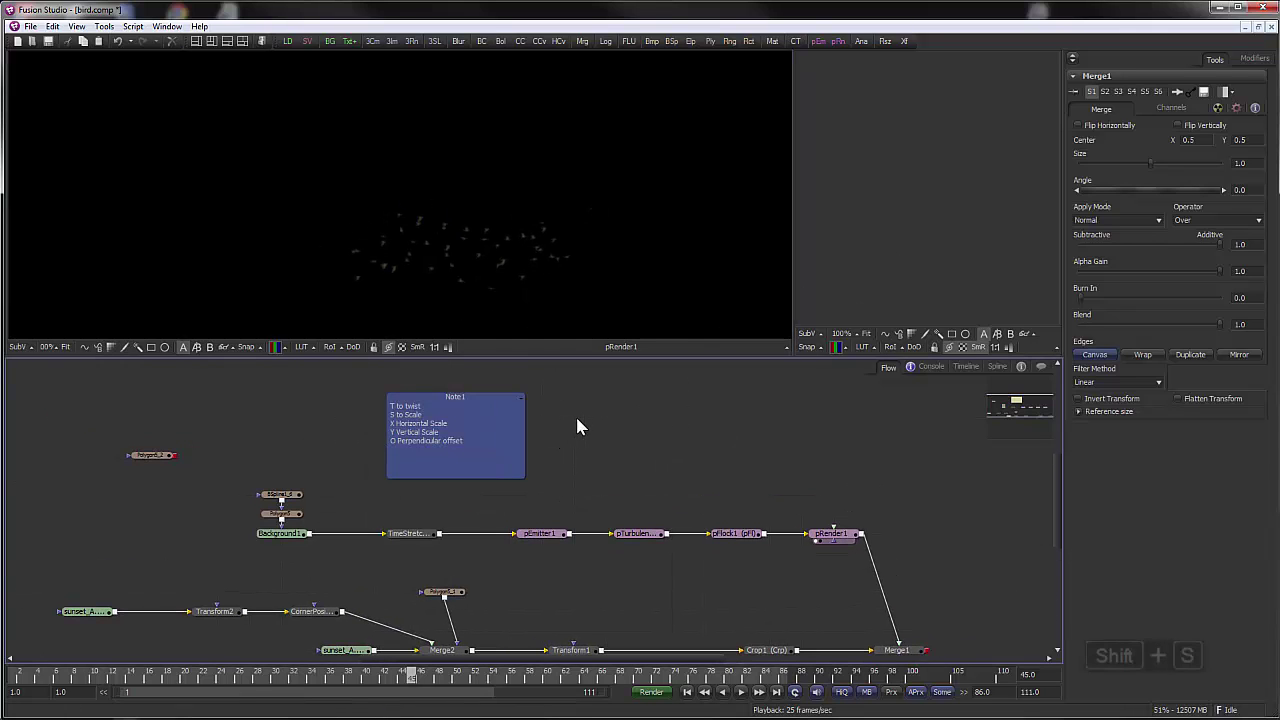
pyautogui.hotkey('shift', 's')
pyautogui.click(31, 26)
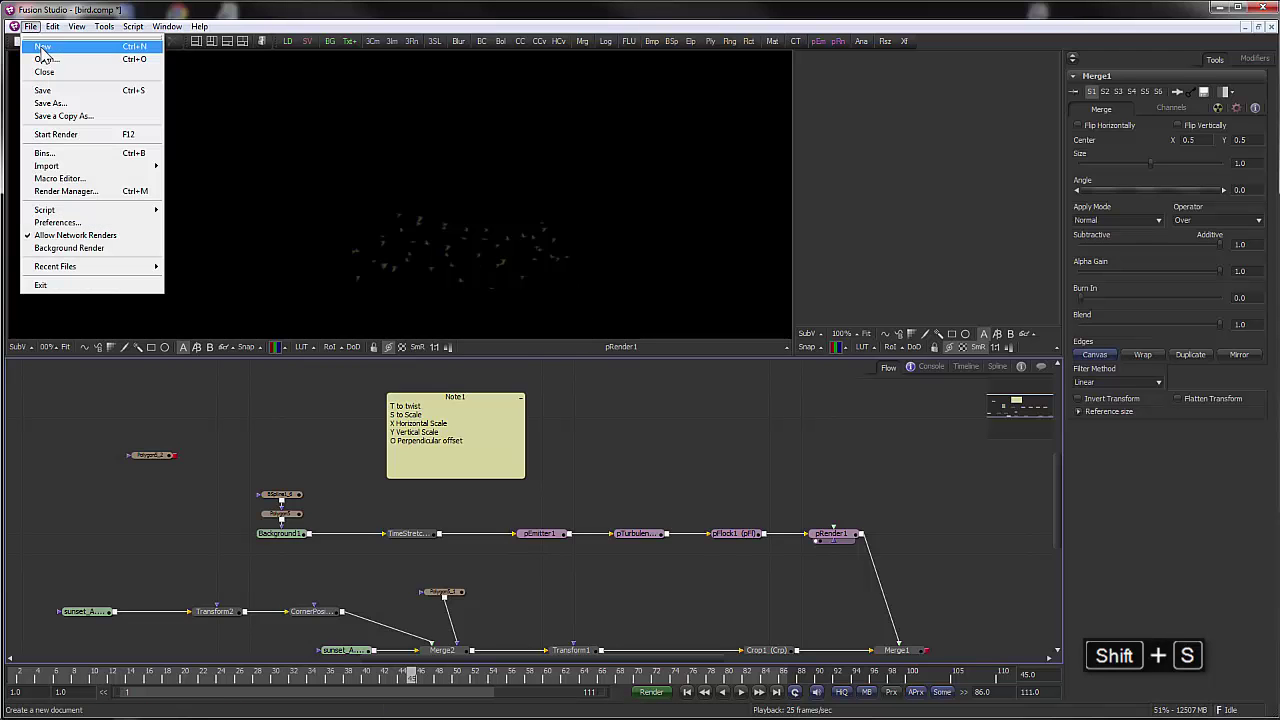
pyautogui.click(43, 47)
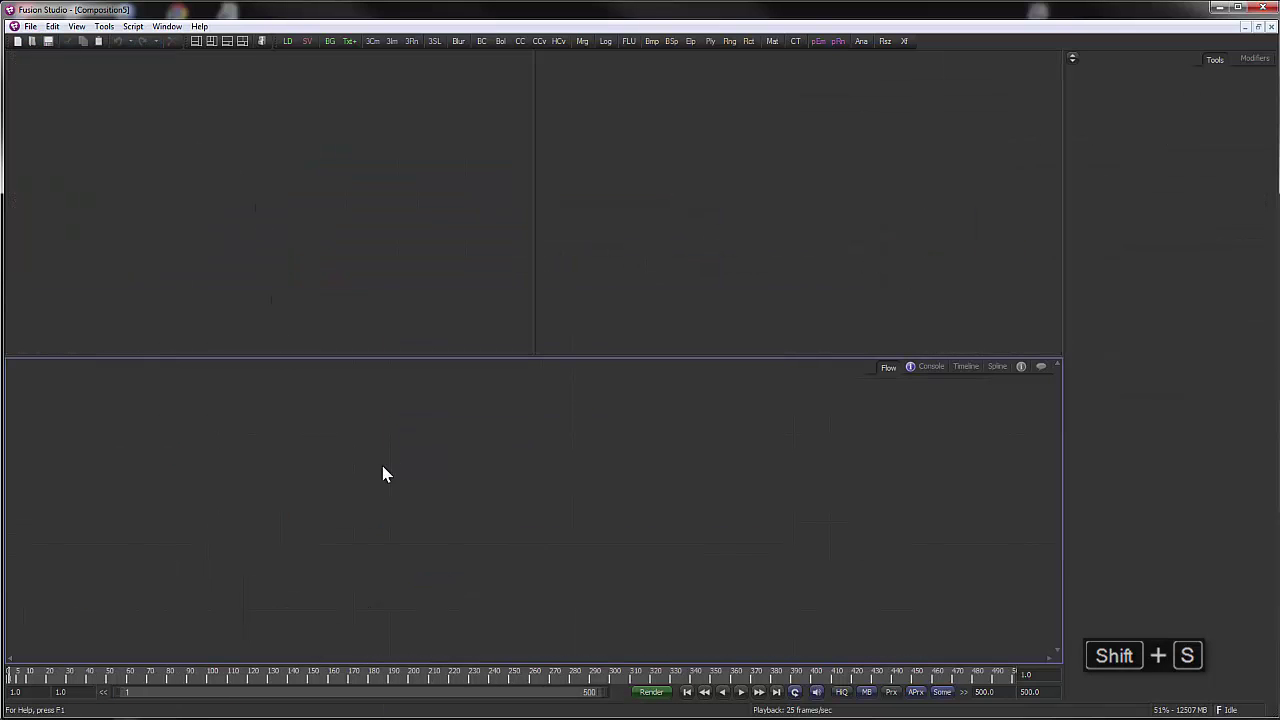
pyautogui.rightClick(400, 436)
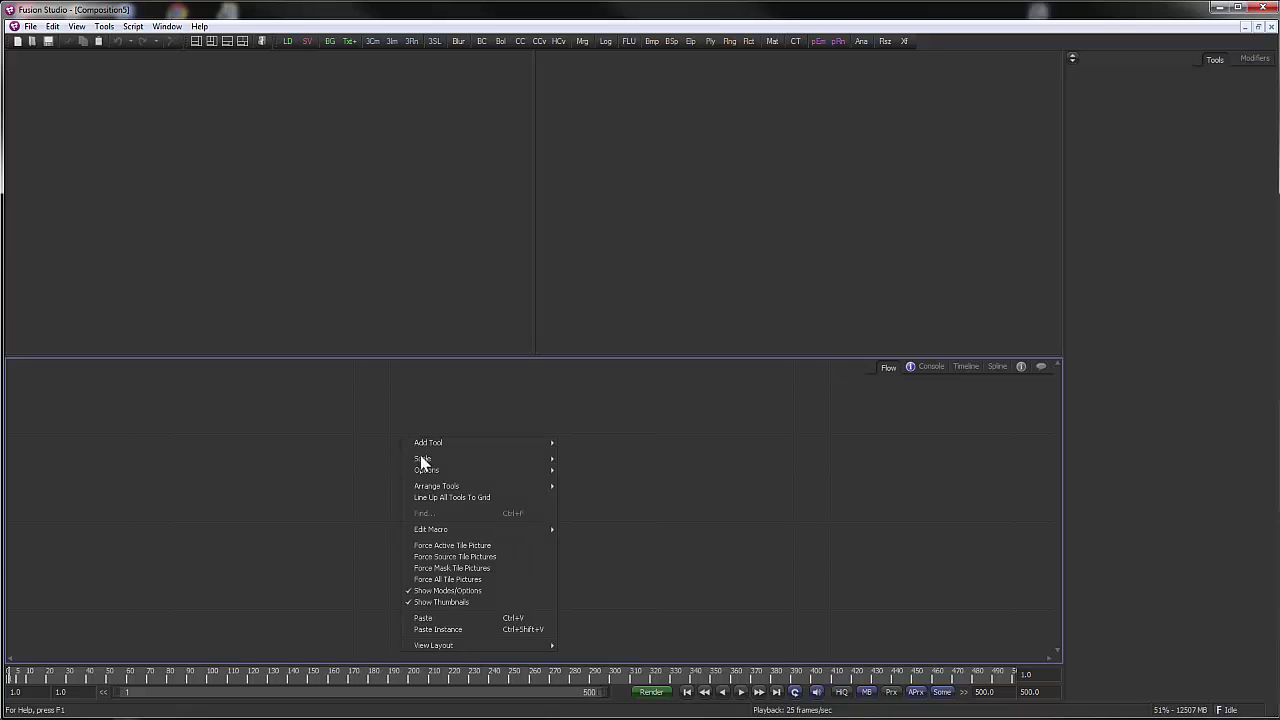
pyautogui.click(436, 618)
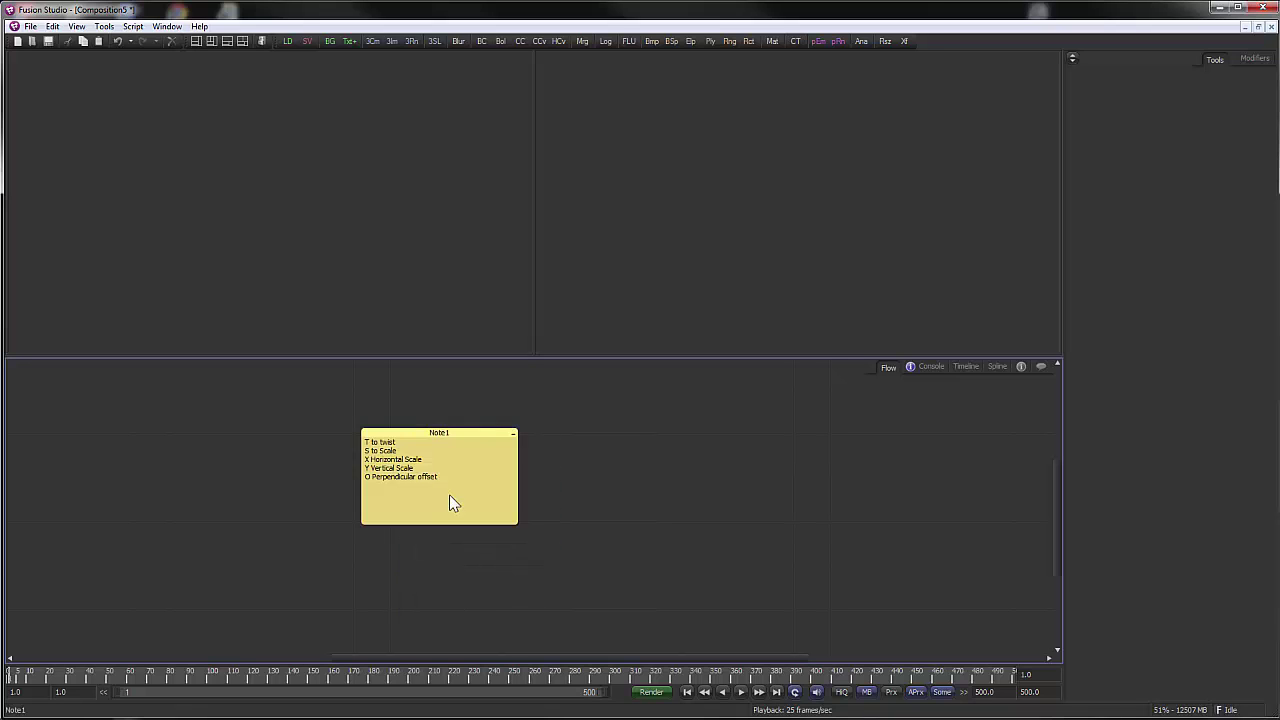
# - Add the line "Alt to move anywhere" at the end of the Note1 text
pyautogui.click(397, 500)
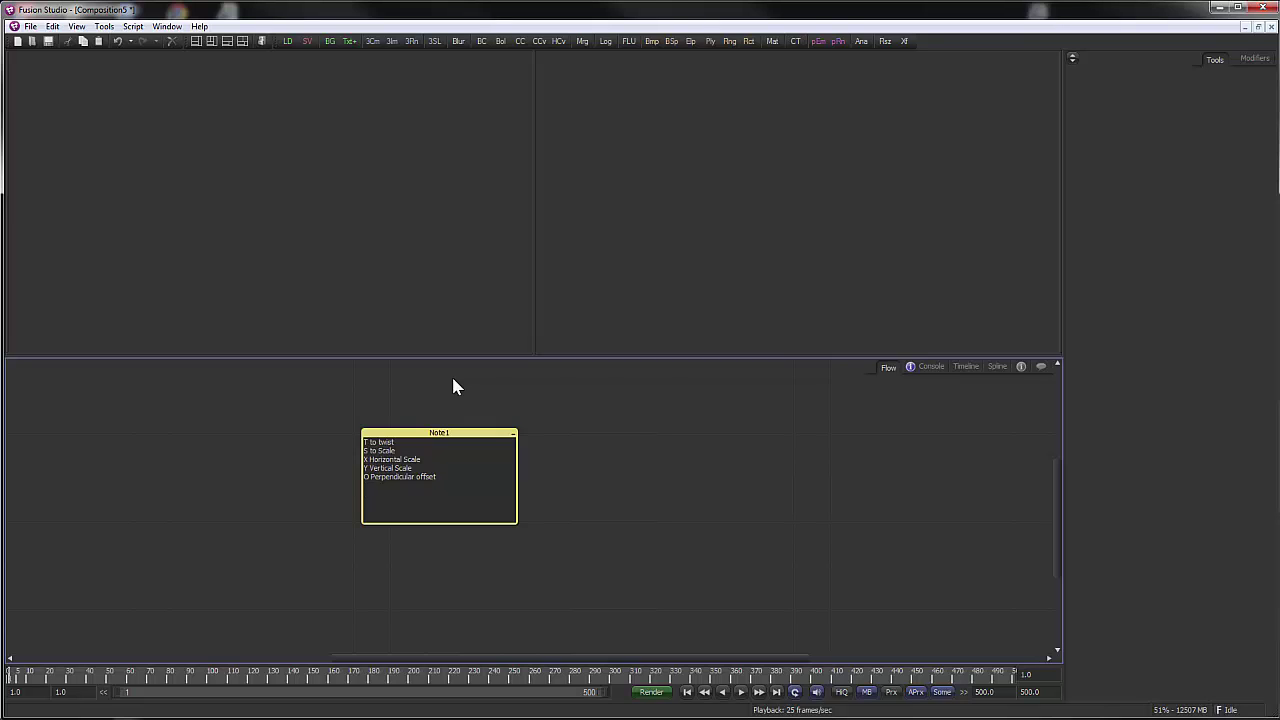
pyautogui.write('Alt to move anywhere')
pyautogui.click(503, 428)
pyautogui.moveTo(491, 430); pyautogui.dragTo(564, 408)
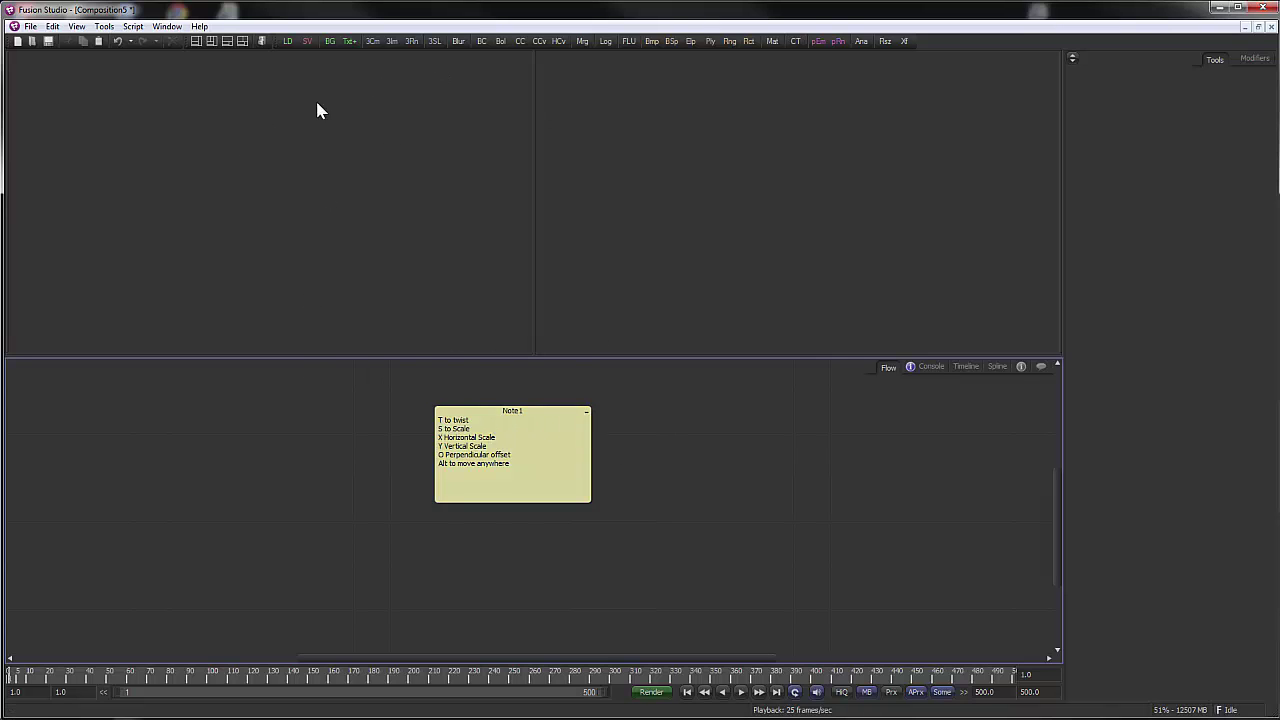
# - Add a Background node beside the note and set its image size to 256 by 256
pyautogui.moveTo(330, 42); pyautogui.dragTo(246, 454)
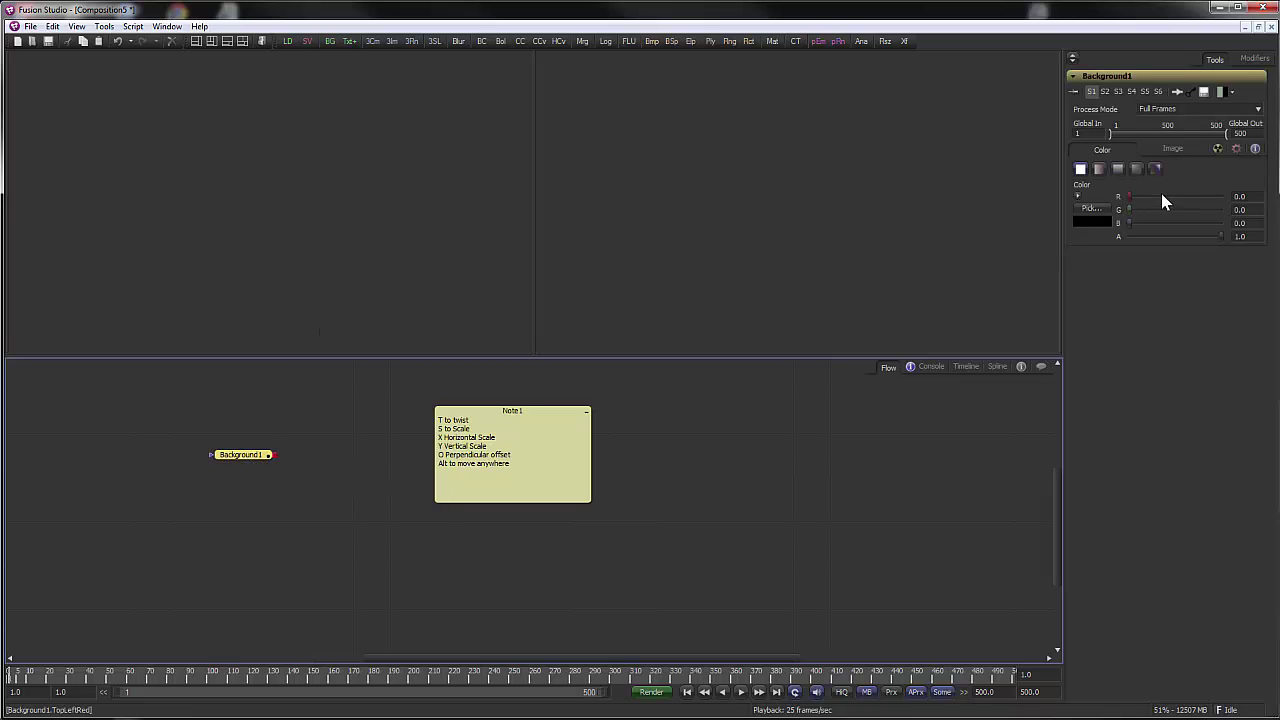
pyautogui.click(1176, 149)
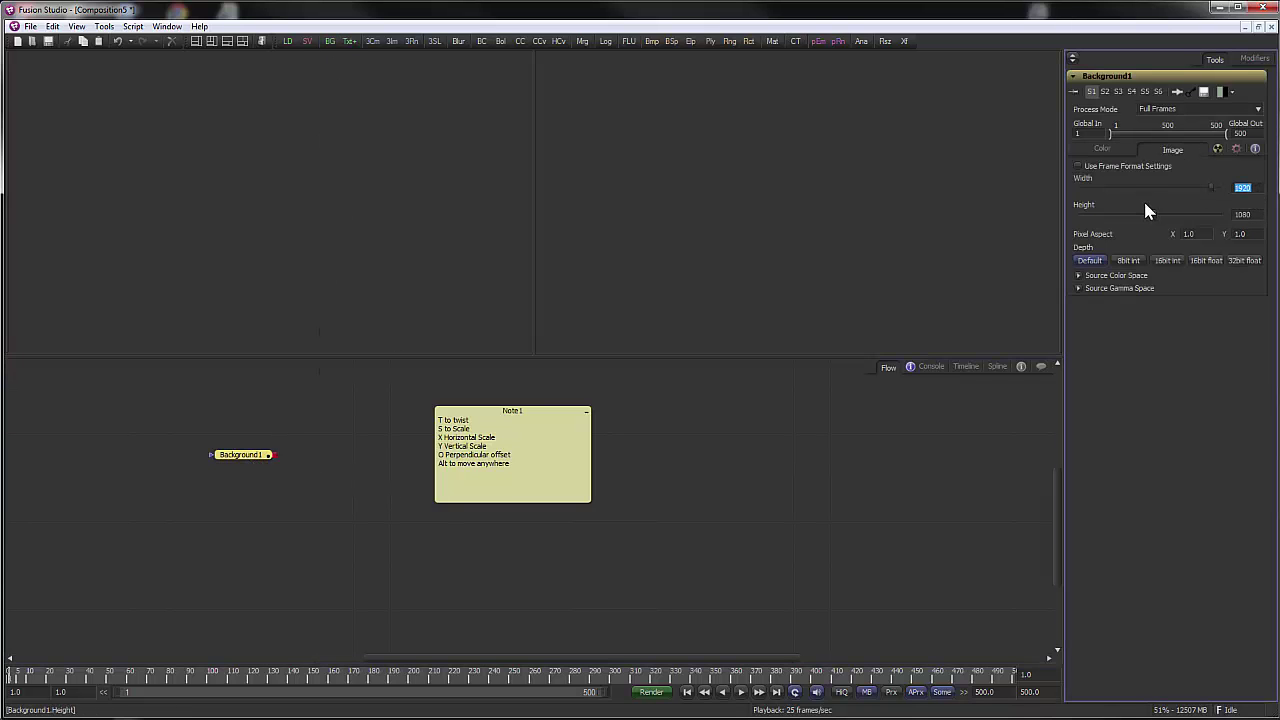
pyautogui.write('256')
pyautogui.press('Tab')
pyautogui.write('256')
pyautogui.press('Tab')
pyautogui.press('Tab')
# - Display the Background1 node in the first viewer and bring up its color settings
pyautogui.click(250, 458)
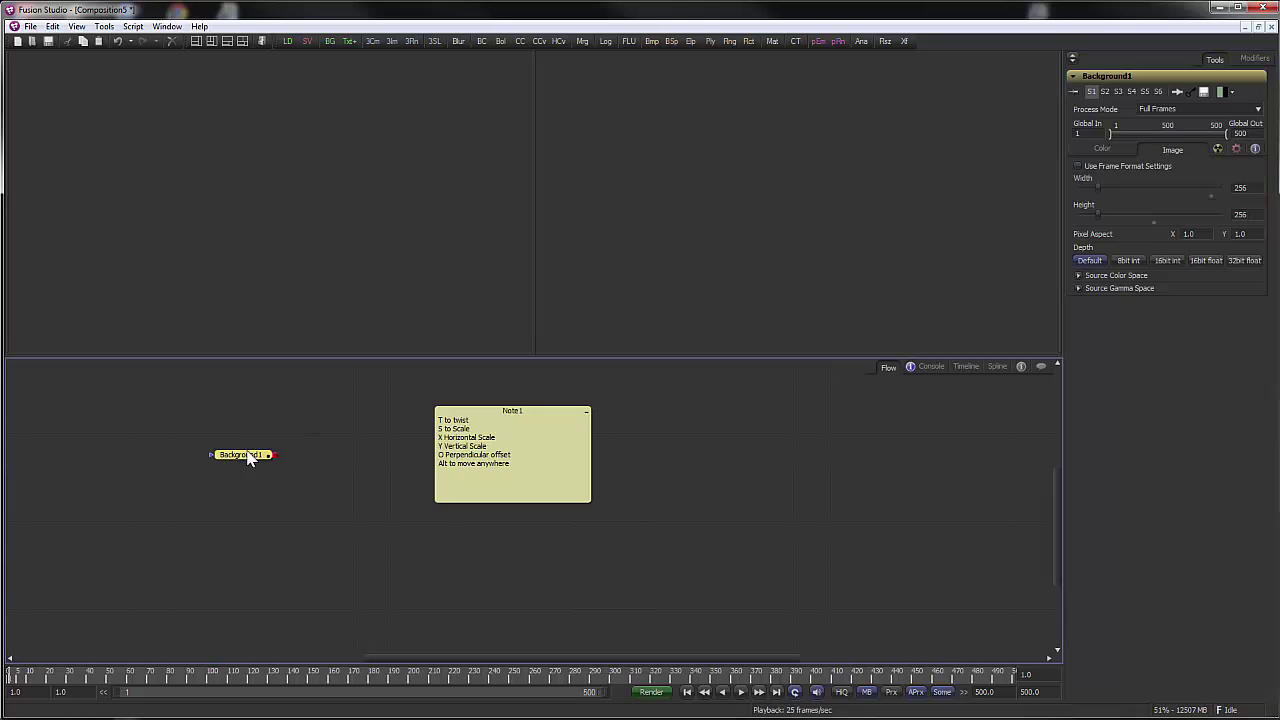
pyautogui.moveTo(250, 458); pyautogui.dragTo(344, 184)
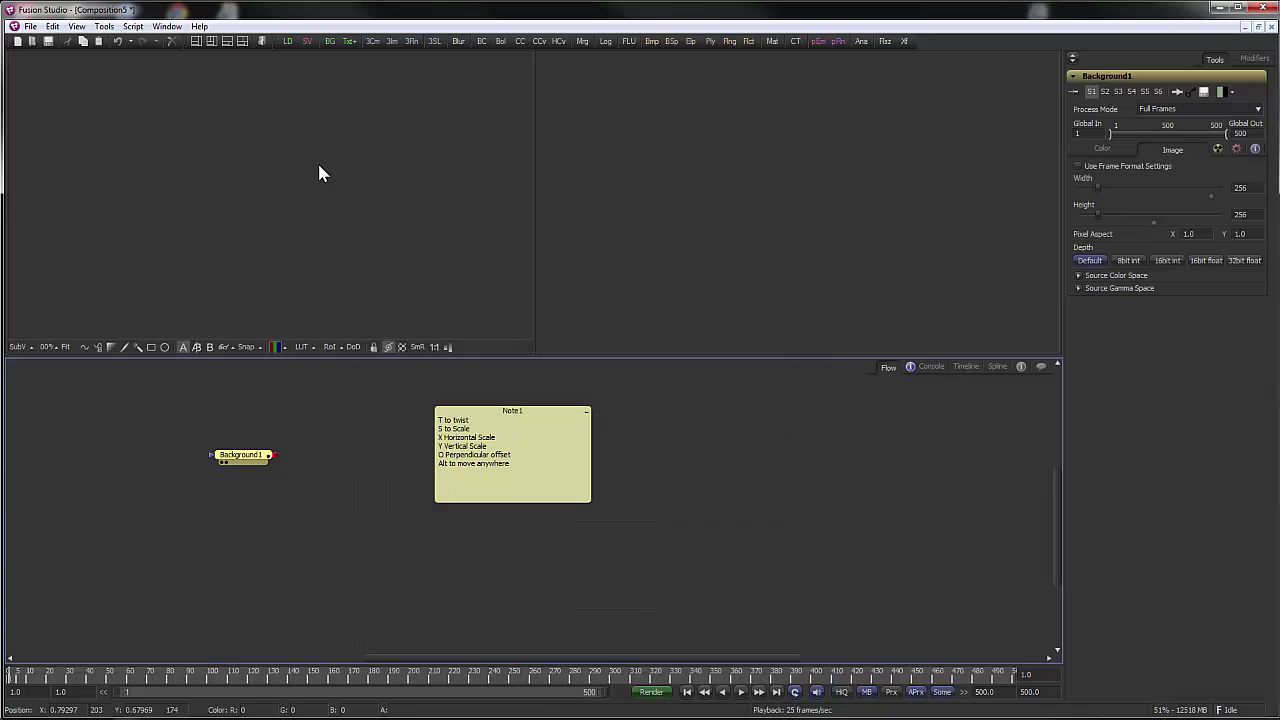
pyautogui.click(242, 457)
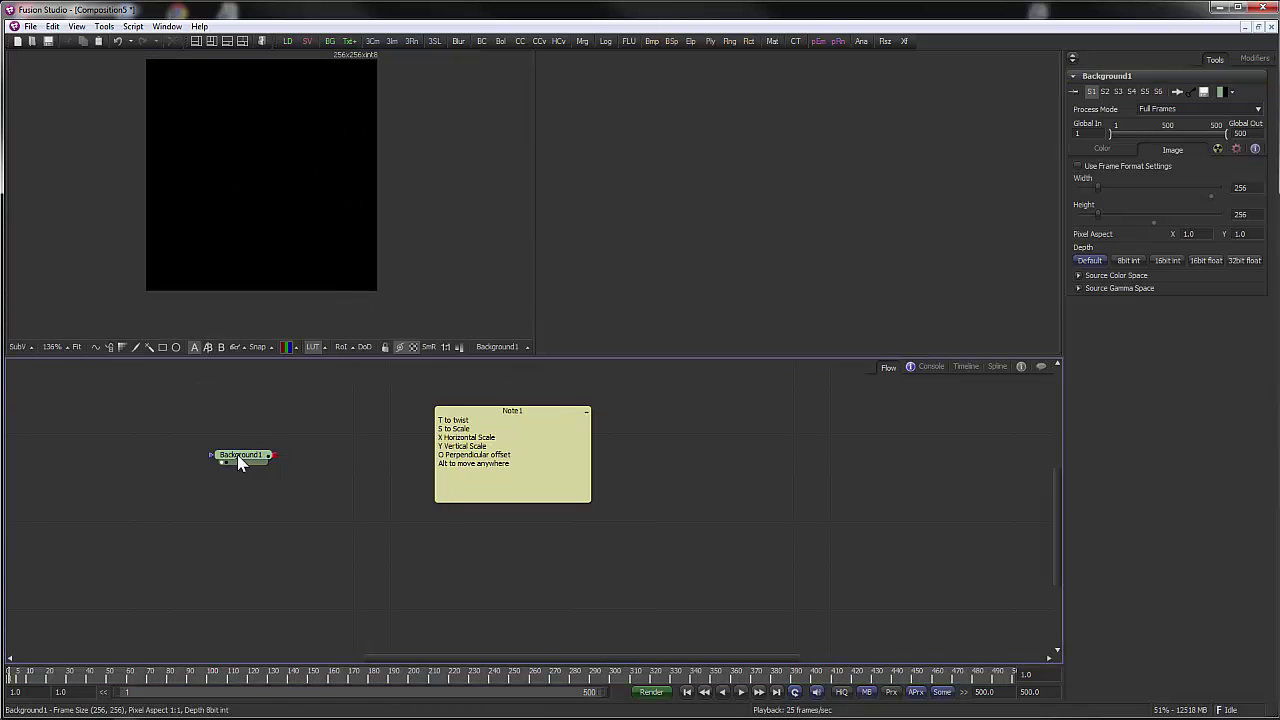
pyautogui.click(1101, 149)
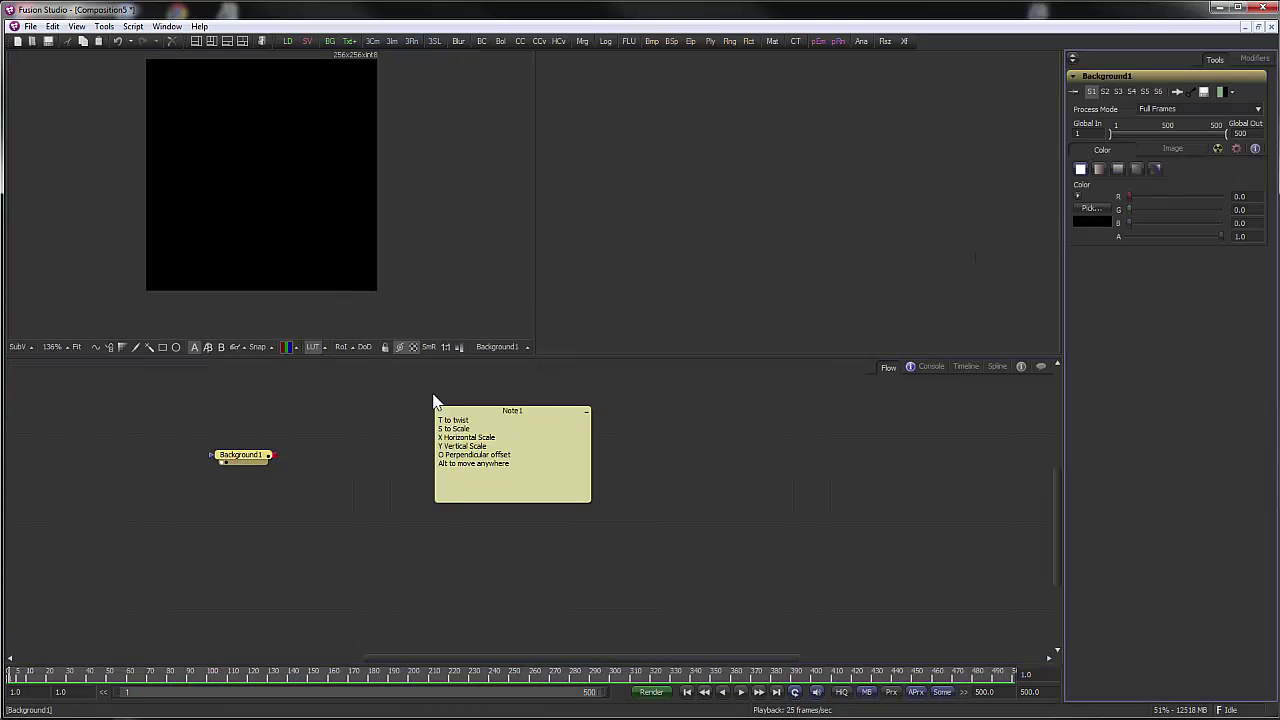
pyautogui.moveTo(434, 400); pyautogui.dragTo(452, 441)
pyautogui.moveTo(344, 221); pyautogui.dragTo(344, 251)
pyautogui.scroll(1, 344, 251)
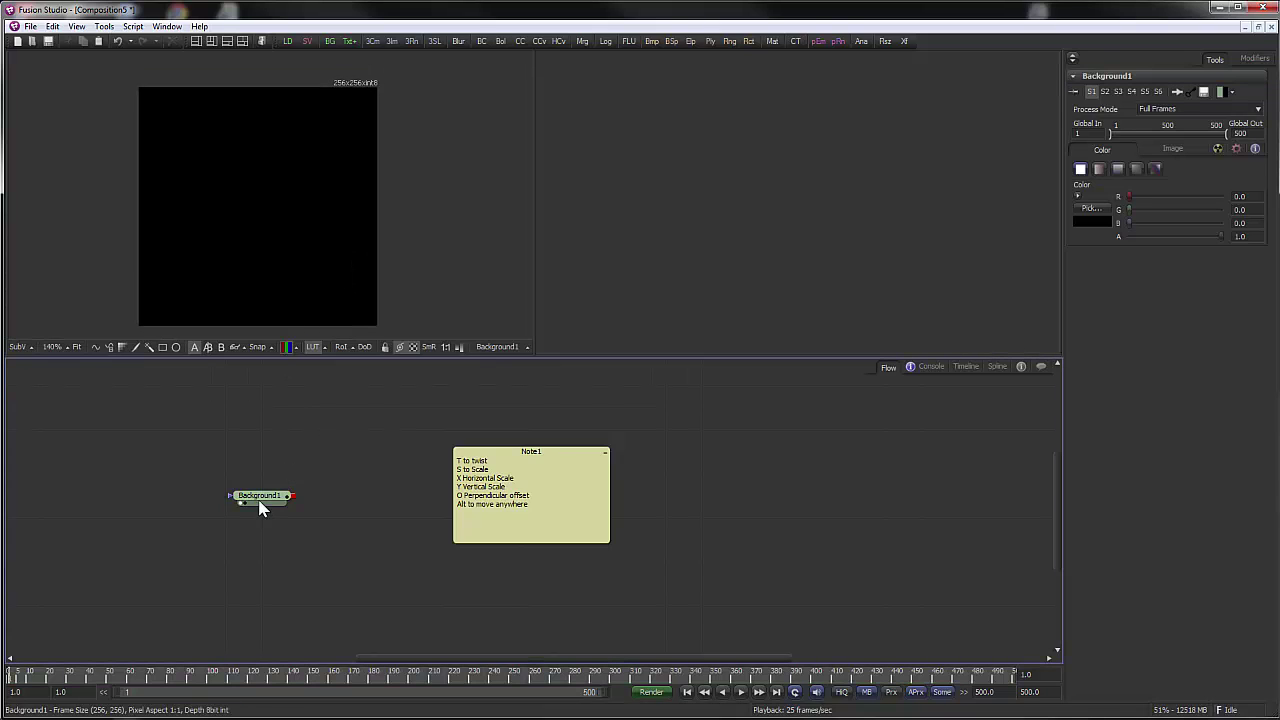
# - Add a Polygon mask node beside Background1 and enlarge the viewer area for drawing
pyautogui.moveTo(258, 499); pyautogui.dragTo(295, 477)
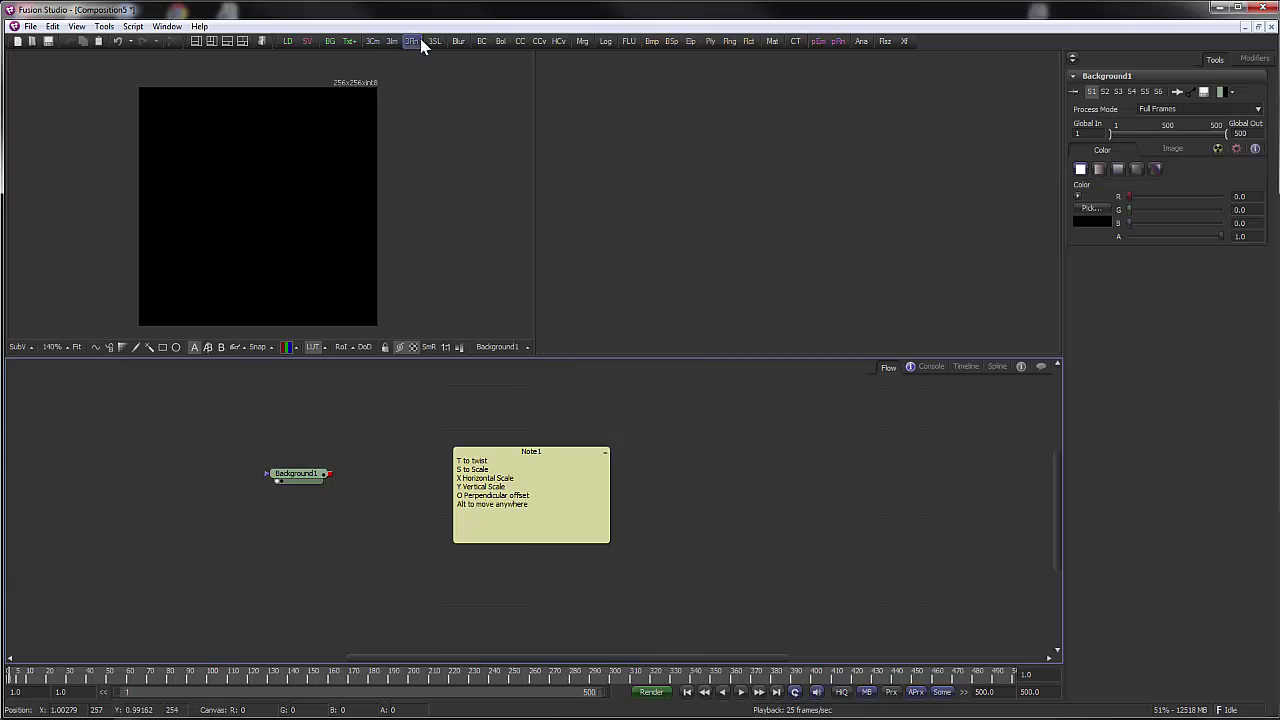
pyautogui.moveTo(711, 42); pyautogui.dragTo(187, 473)
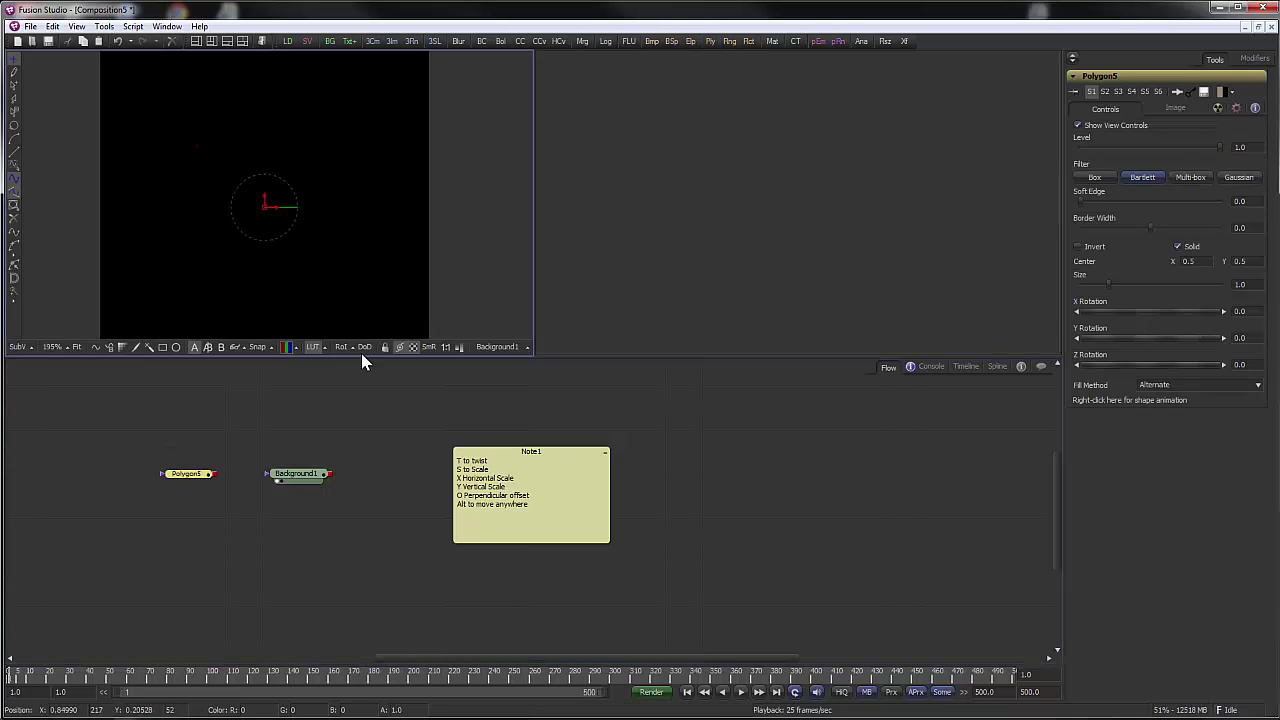
pyautogui.moveTo(363, 356); pyautogui.dragTo(363, 425)
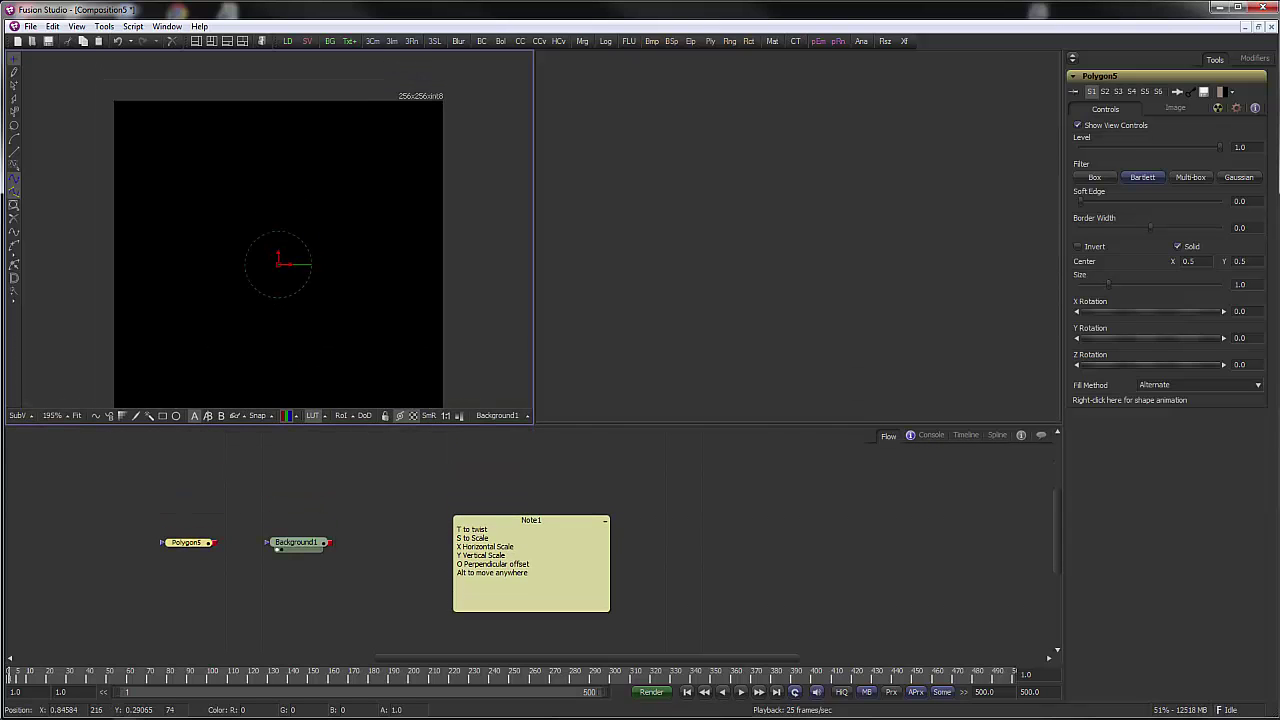
pyautogui.click(177, 543)
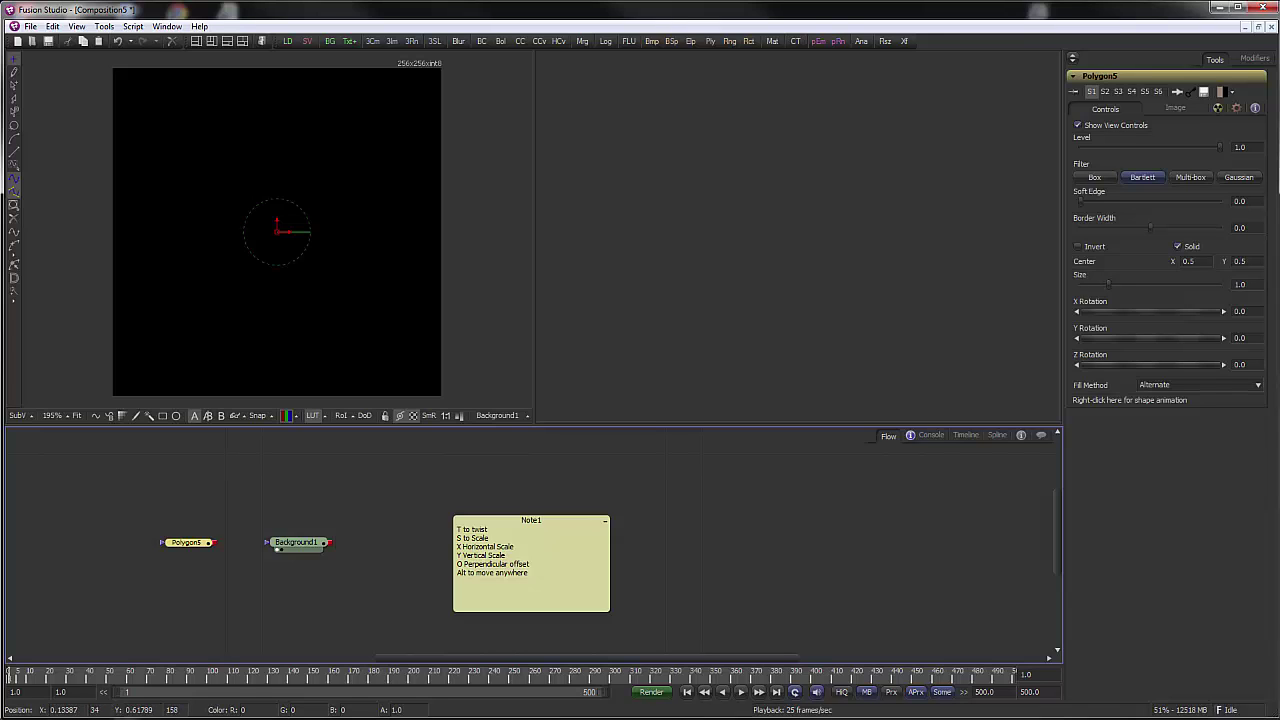
# - Draw a closed polygon outline of a bird's body from tail to beak and adjust the point where the tail meets the body
pyautogui.click(151, 205)
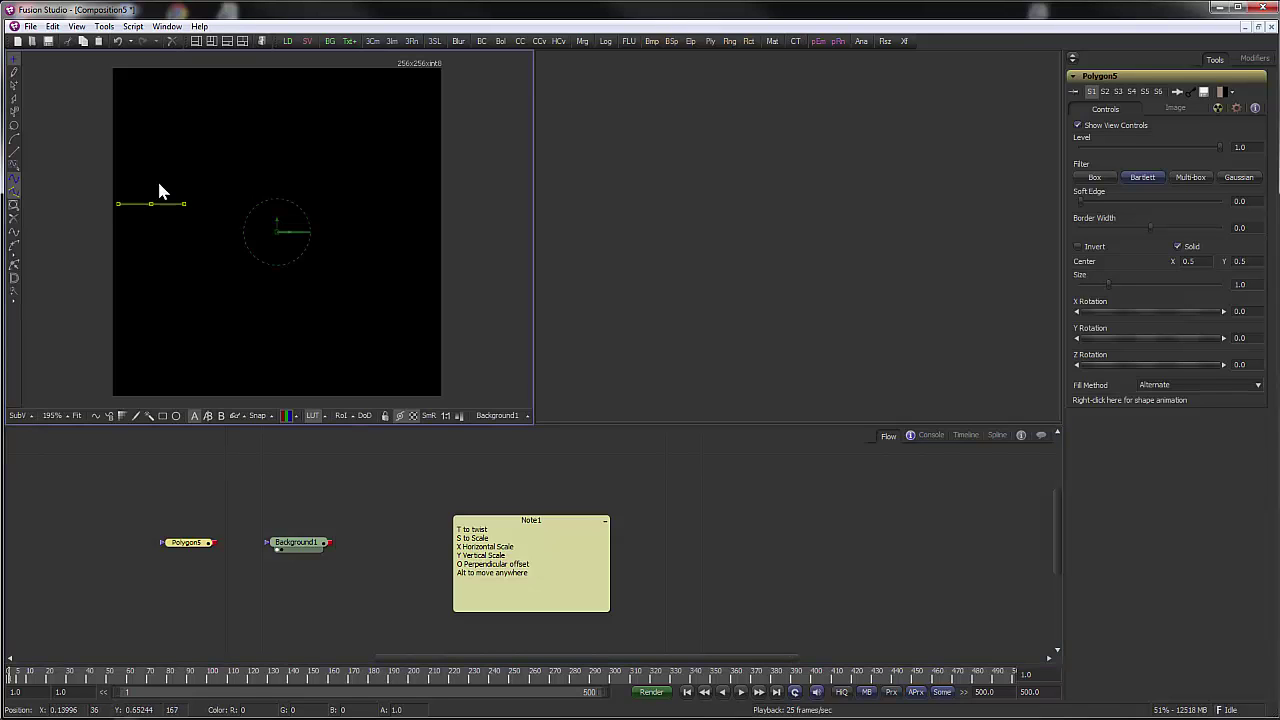
pyautogui.click(220, 199)
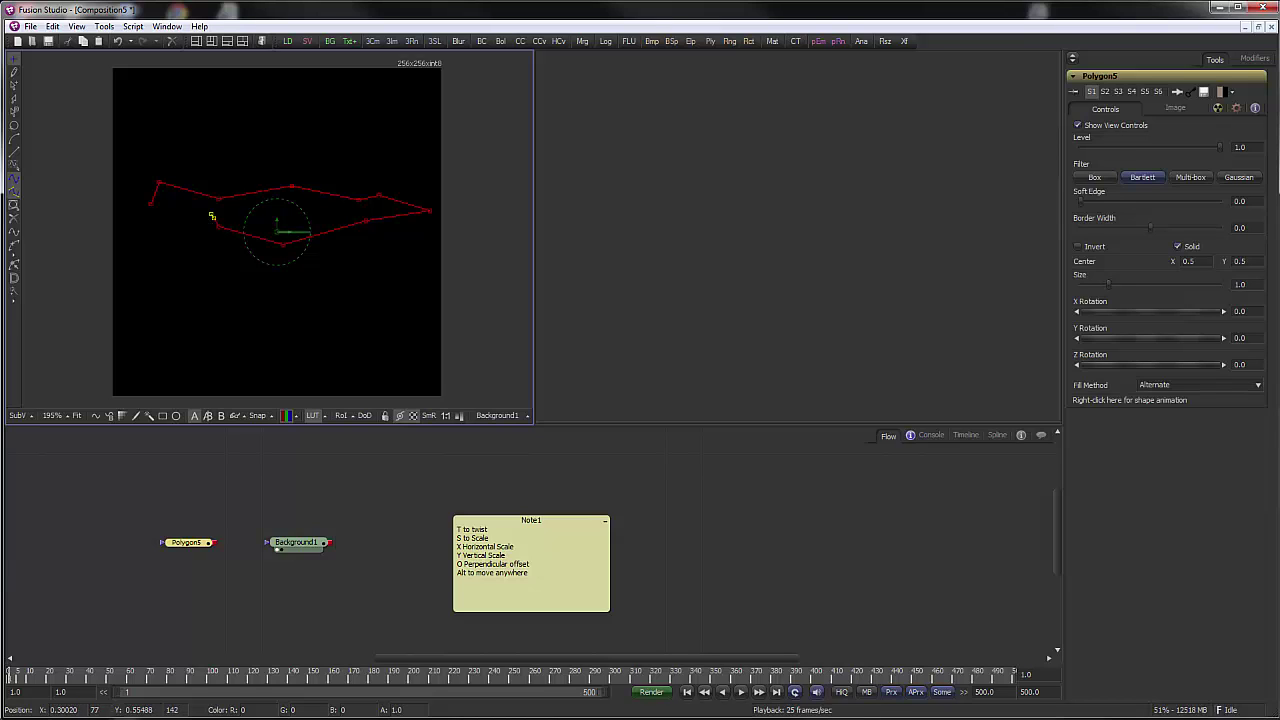
pyautogui.click(151, 203)
pyautogui.moveTo(211, 214); pyautogui.dragTo(215, 211)
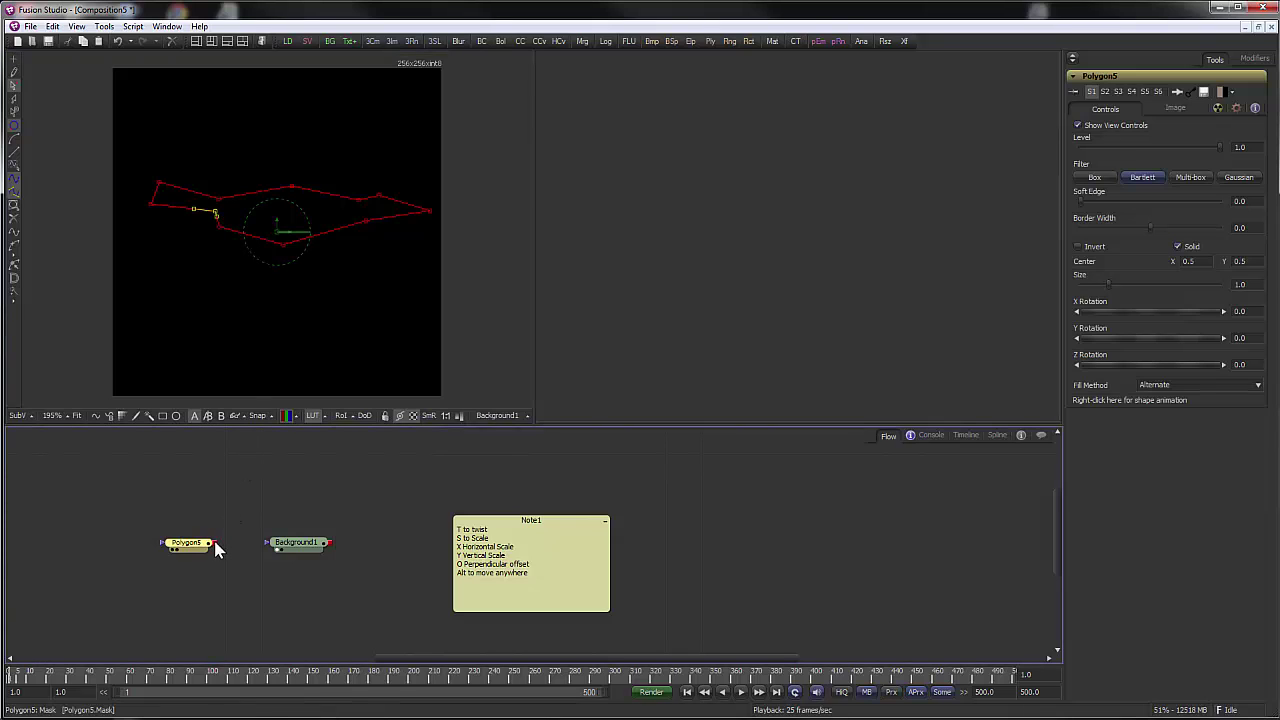
# - Connect the polygon to Background1 as its effect mask and turn on high-quality rendering
pyautogui.moveTo(219, 542); pyautogui.dragTo(269, 547)
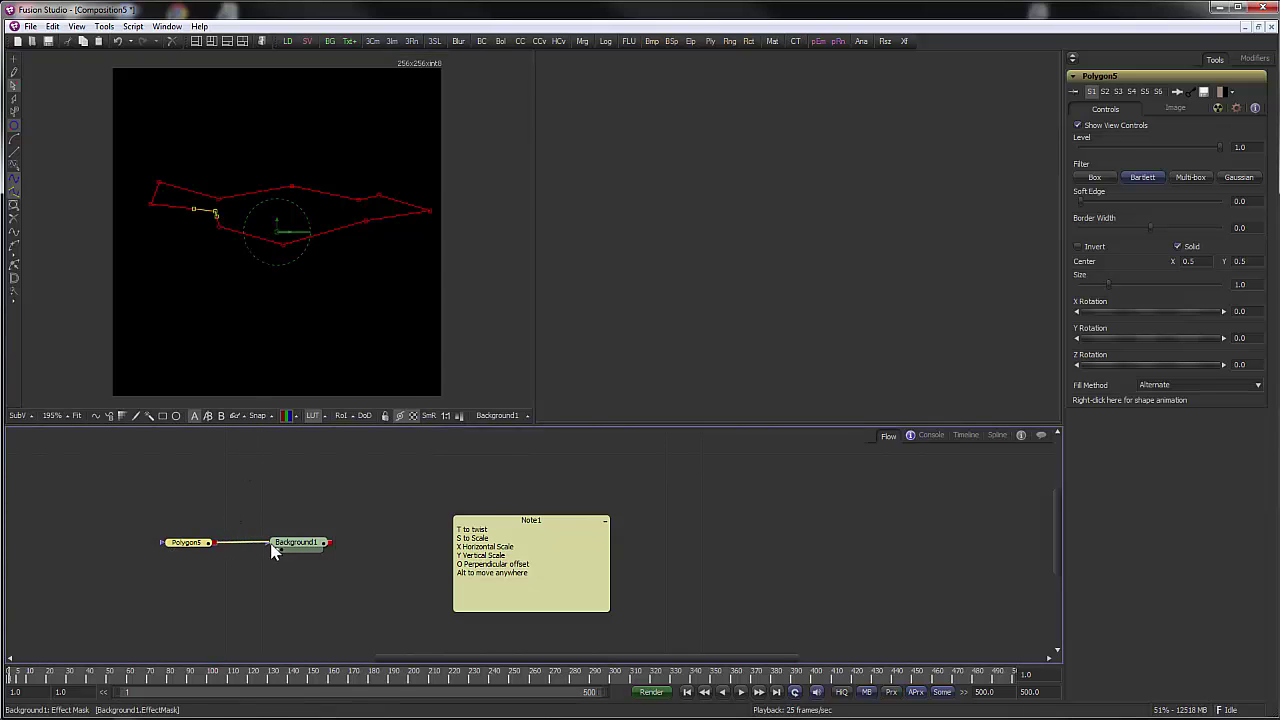
pyautogui.click(302, 543)
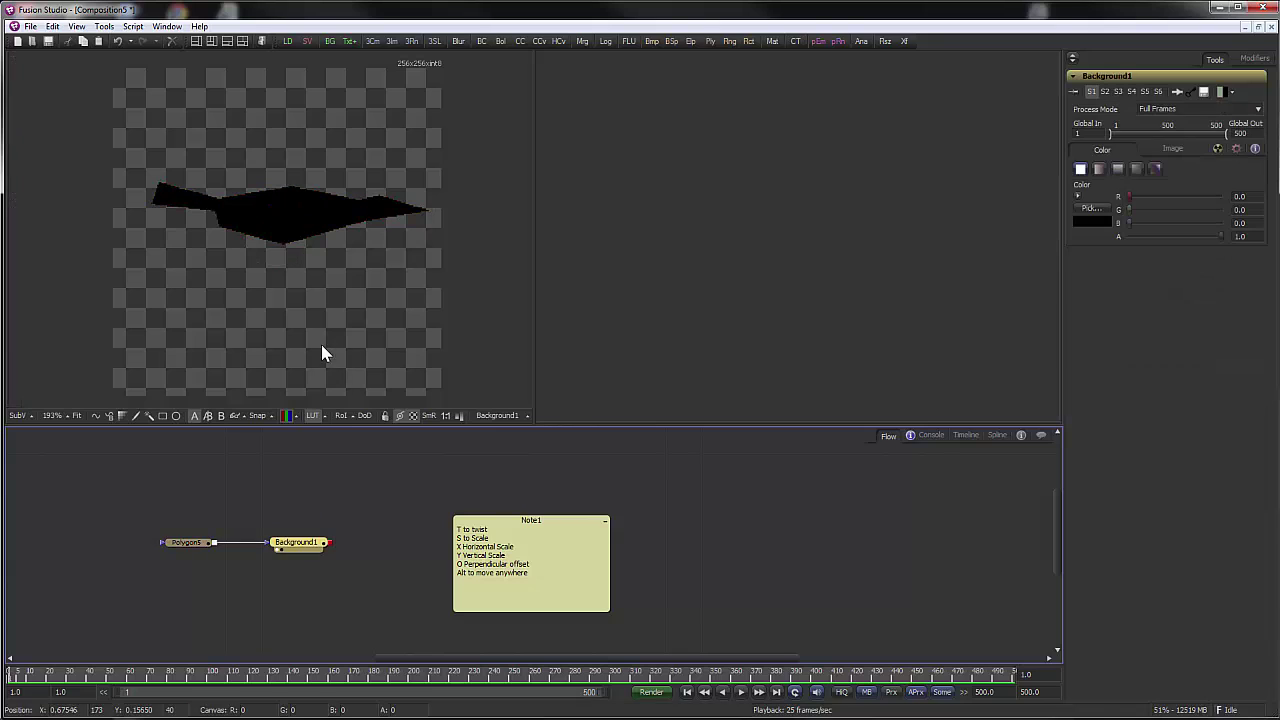
pyautogui.click(196, 537)
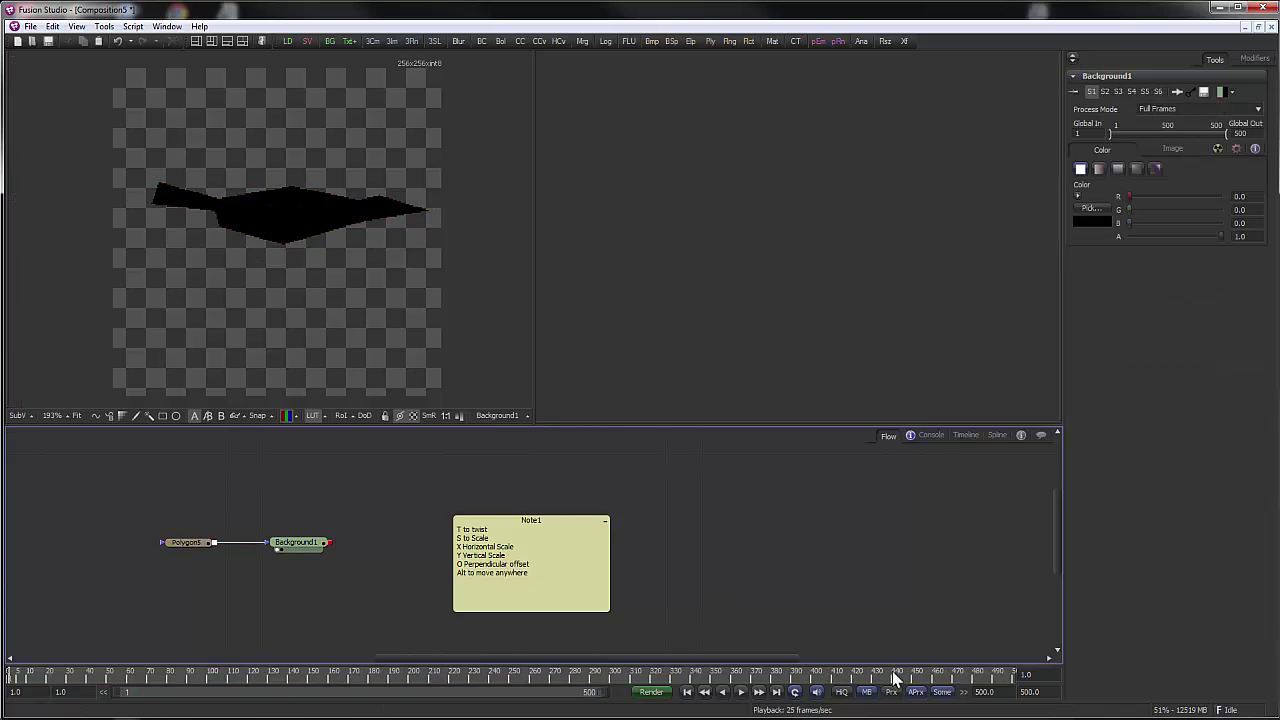
pyautogui.click(844, 693)
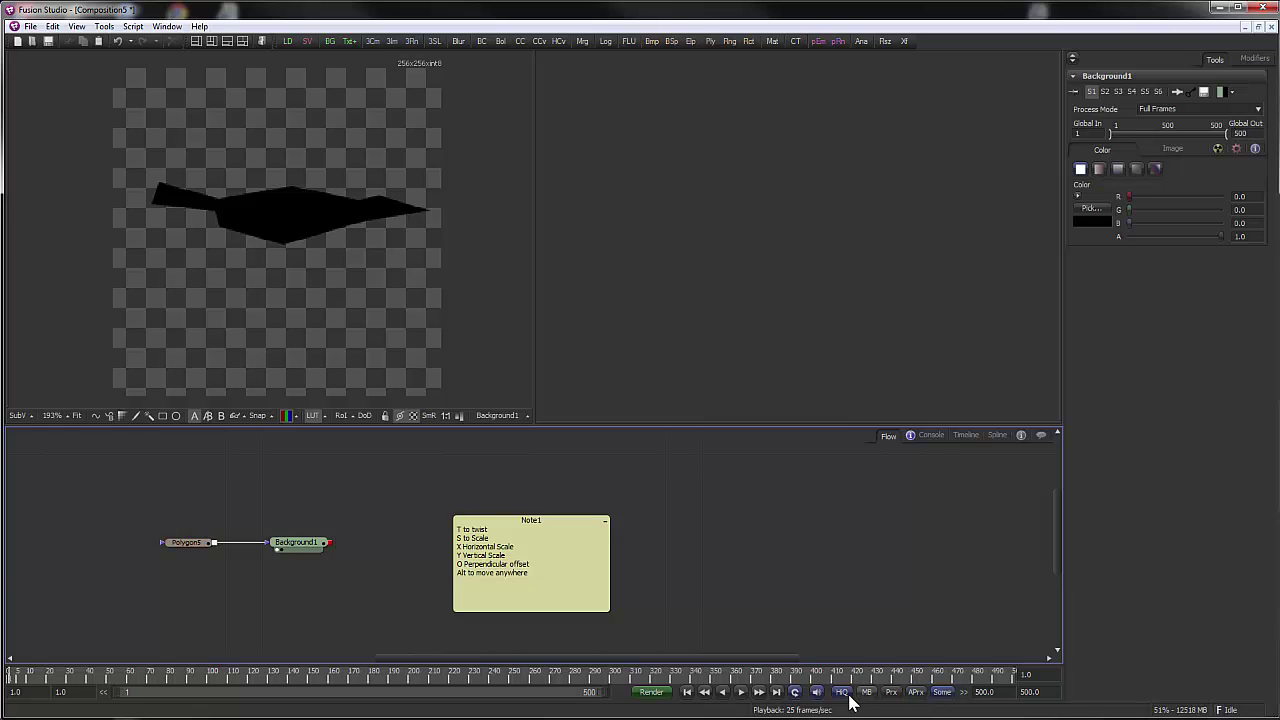
pyautogui.scroll(2, 309, 286)
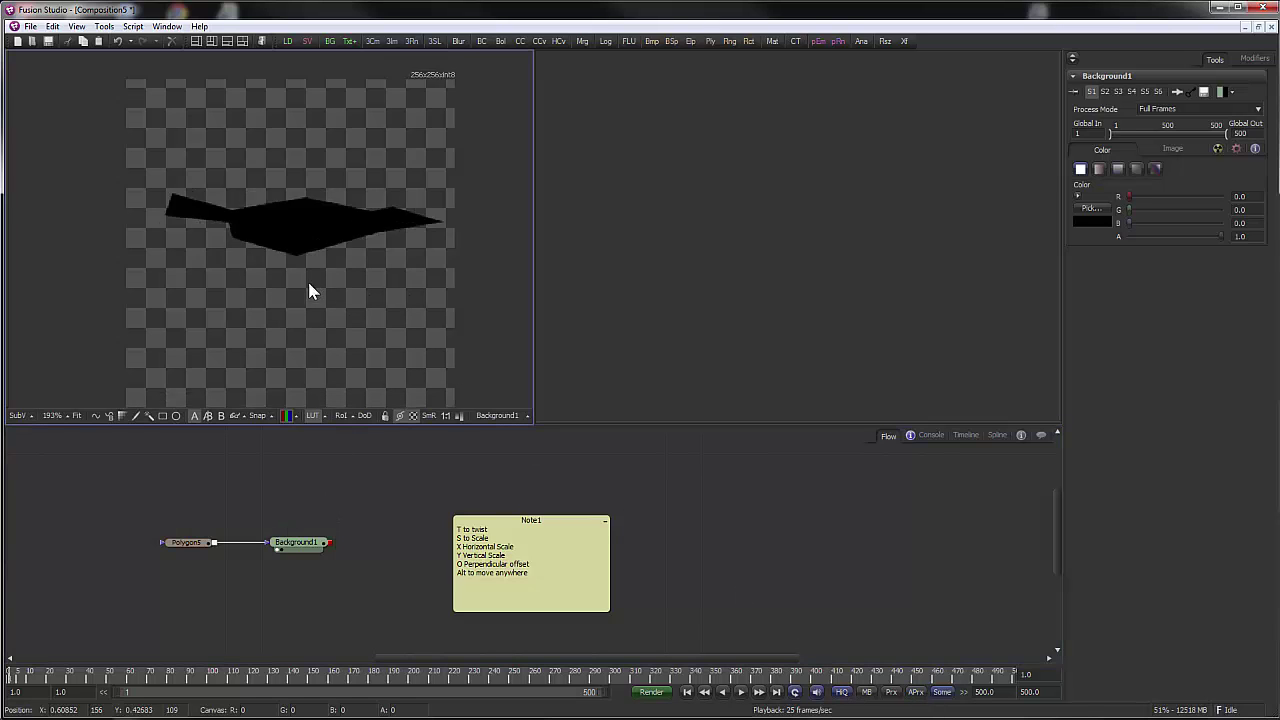
# - Enlarge the viewer area, select the bird polygon, and reposition and smooth the point at the top of its back
pyautogui.moveTo(357, 425); pyautogui.dragTo(355, 473)
pyautogui.scroll(2, 345, 346)
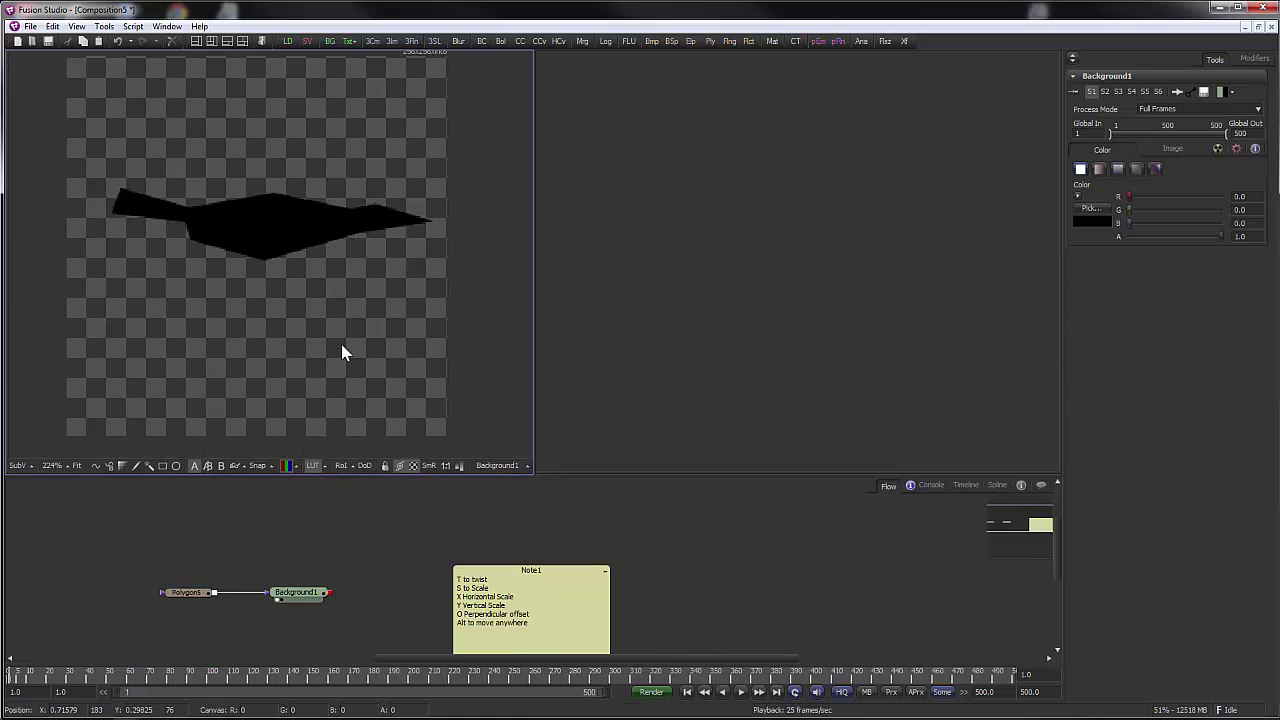
pyautogui.click(200, 592)
pyautogui.scroll(3, 331, 307)
pyautogui.moveTo(287, 163); pyautogui.dragTo(271, 243)
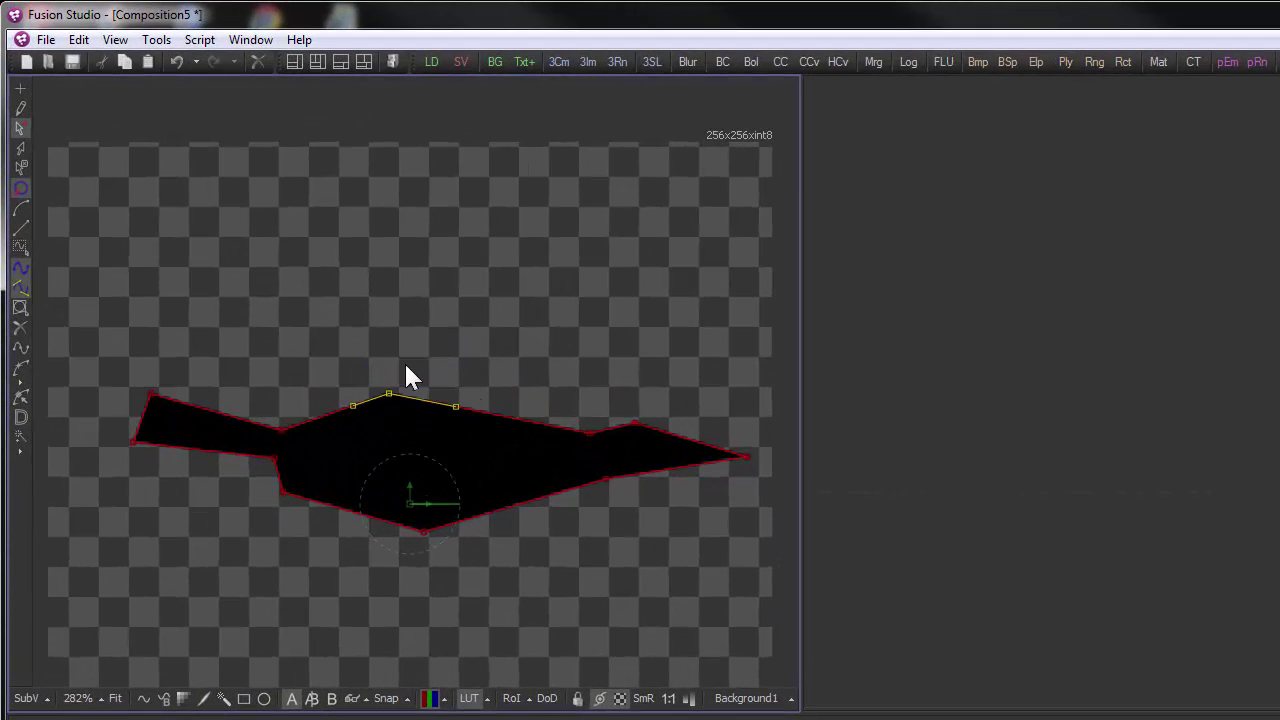
pyautogui.moveTo(406, 366); pyautogui.dragTo(458, 348)
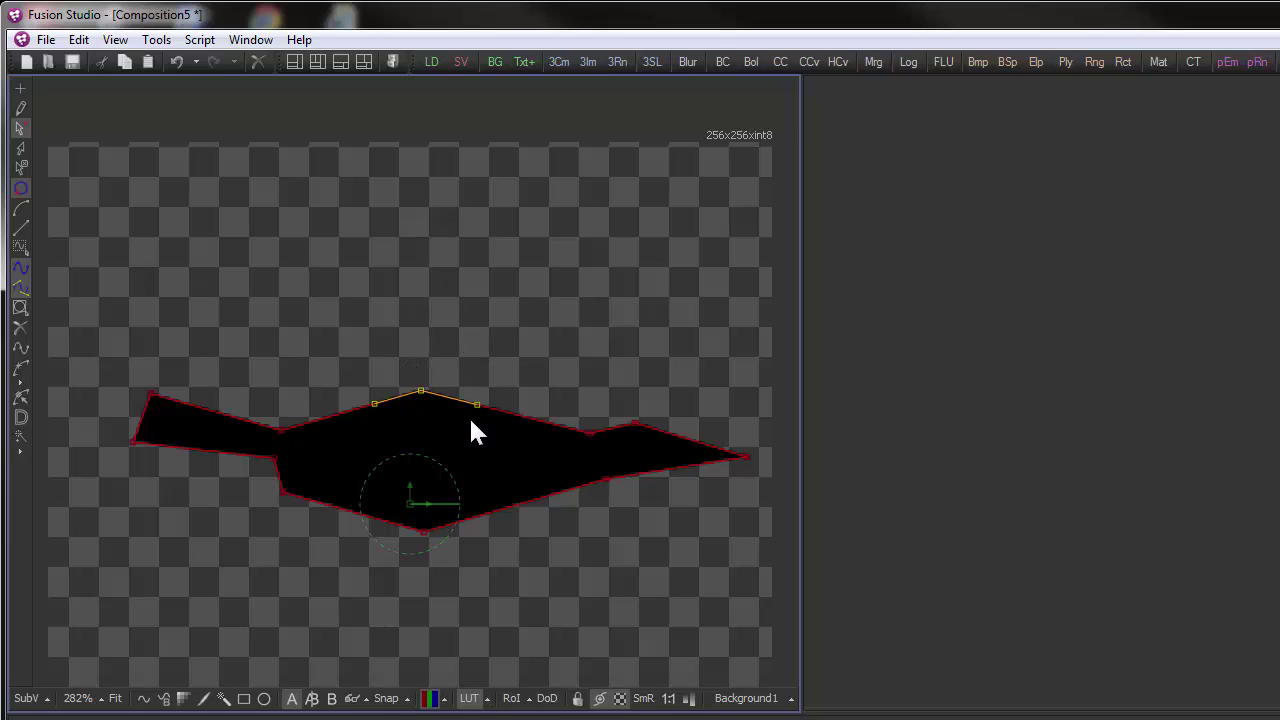
pyautogui.hotkey('shift', 's')
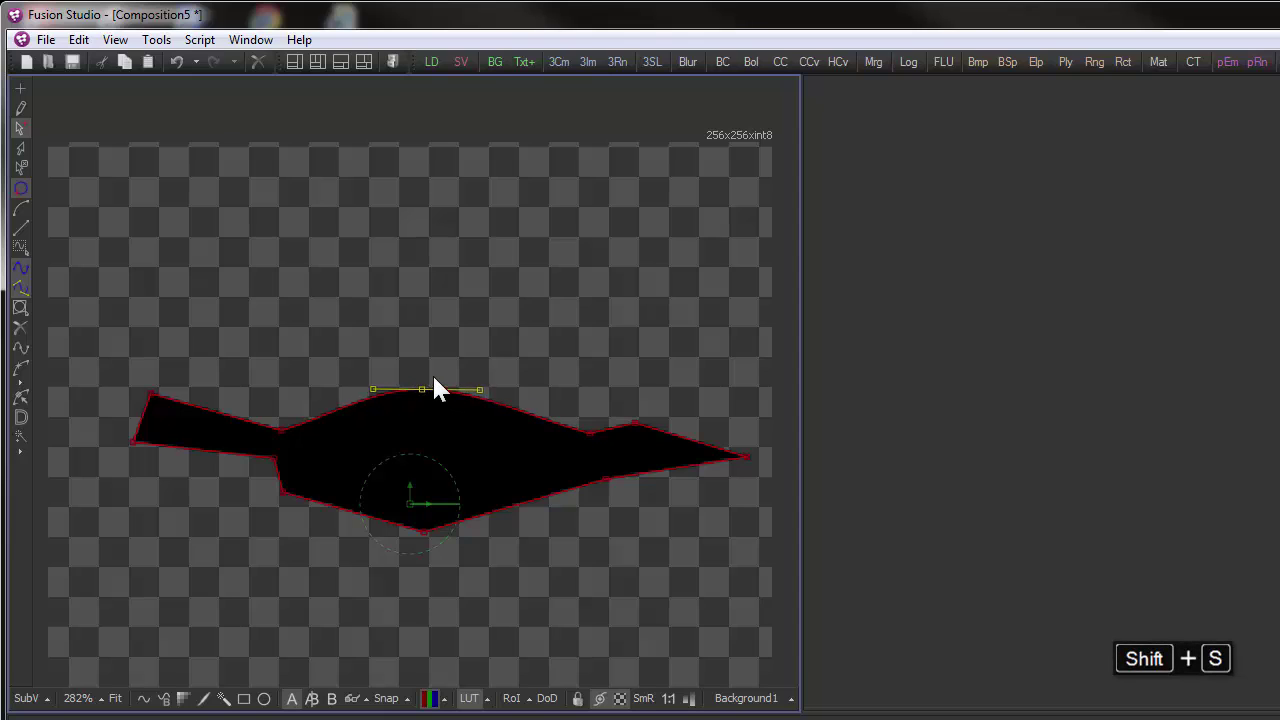
# - Smooth the outline points on top of the head, at the belly and at the lower rear of the body
pyautogui.click(634, 424)
pyautogui.click(424, 531)
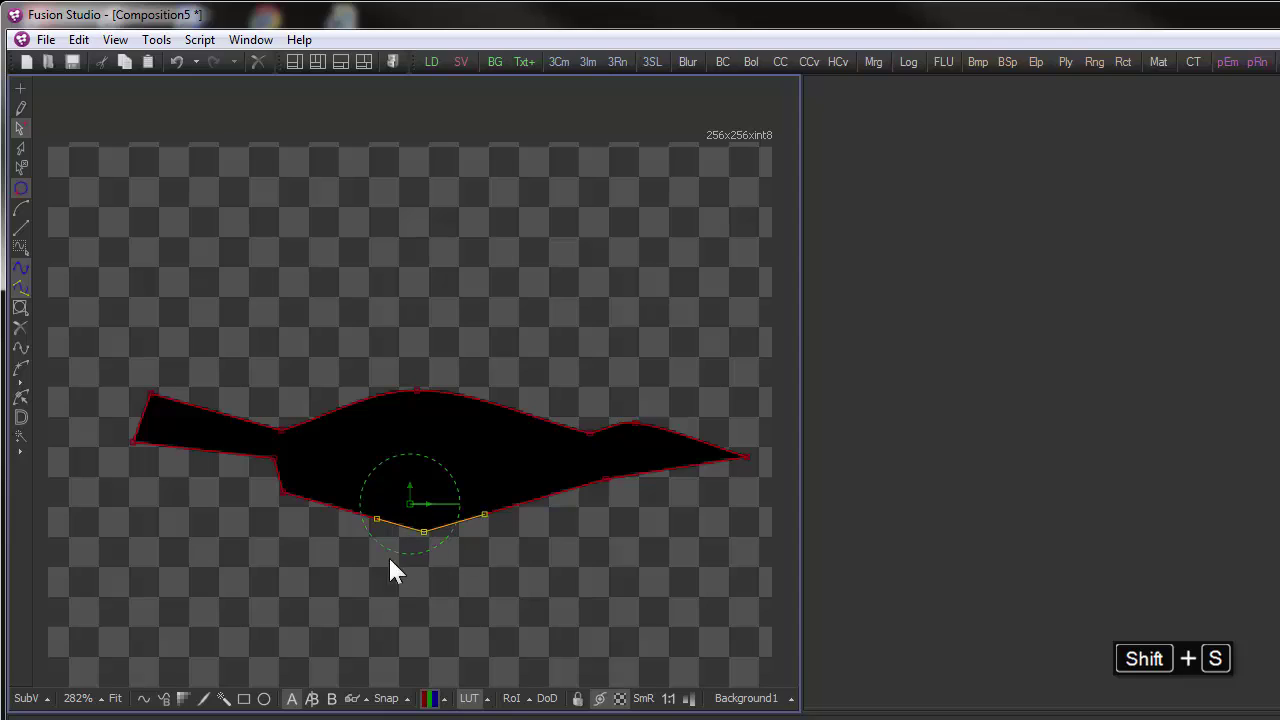
pyautogui.hotkey('shift', 's')
pyautogui.moveTo(268, 484); pyautogui.dragTo(208, 530)
pyautogui.hotkey('shift', 's')
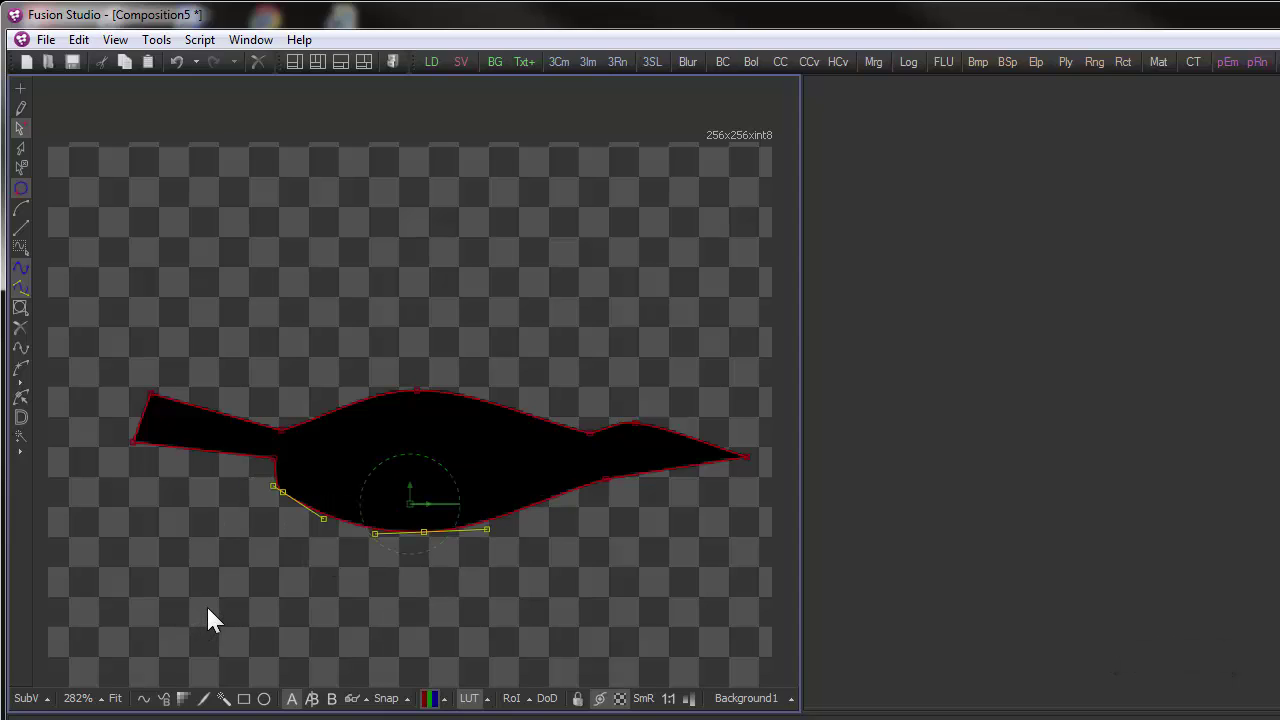
# - Refine the back point and the points where the tail's underside meets the body
pyautogui.click(417, 390)
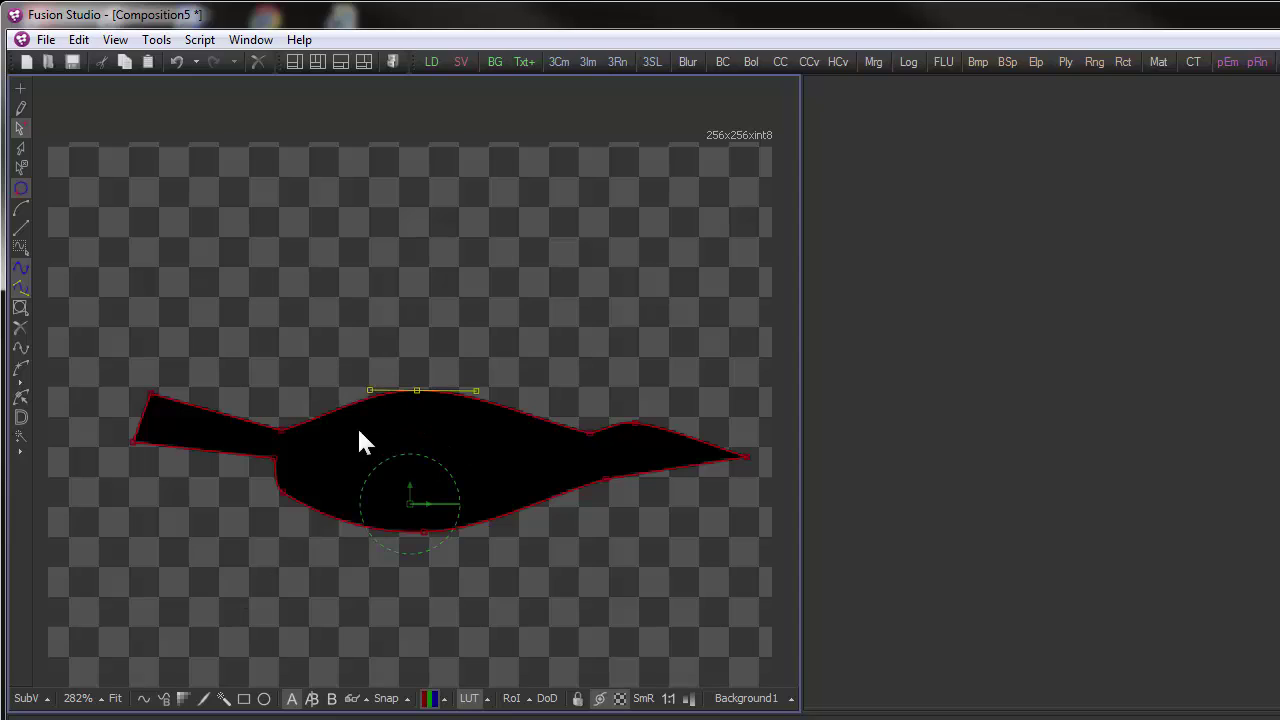
pyautogui.click(277, 447)
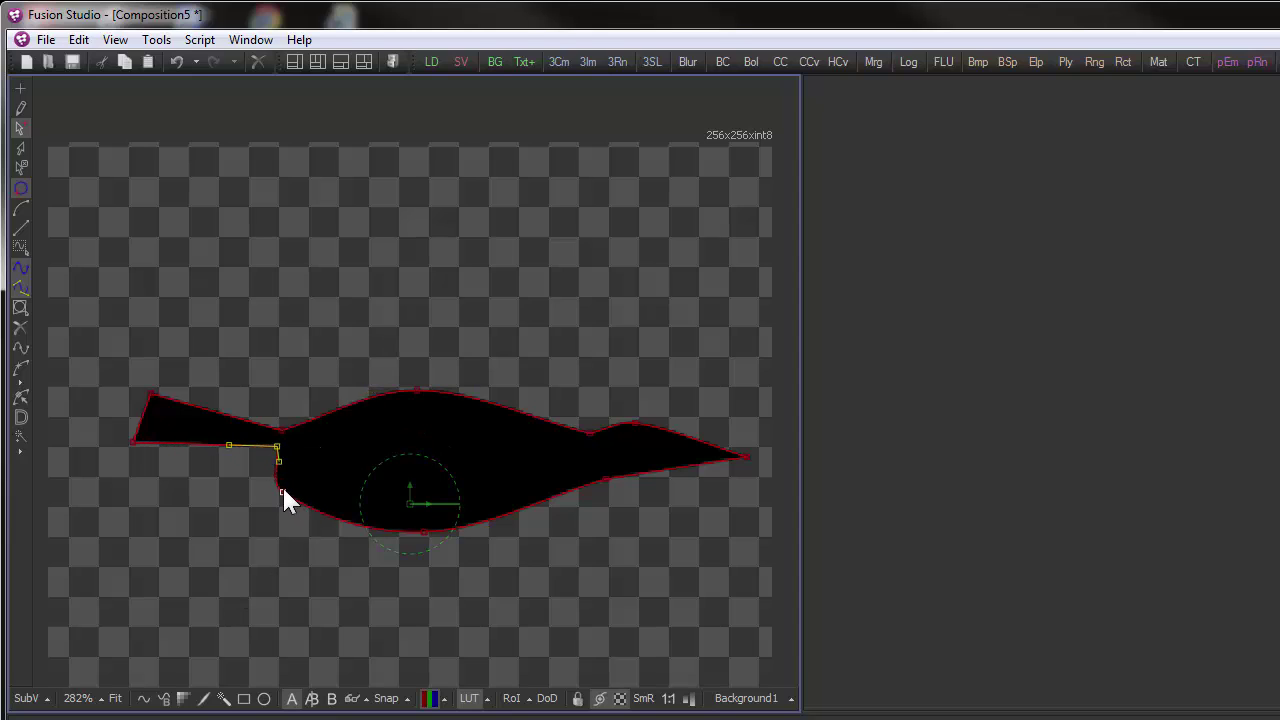
pyautogui.click(283, 491)
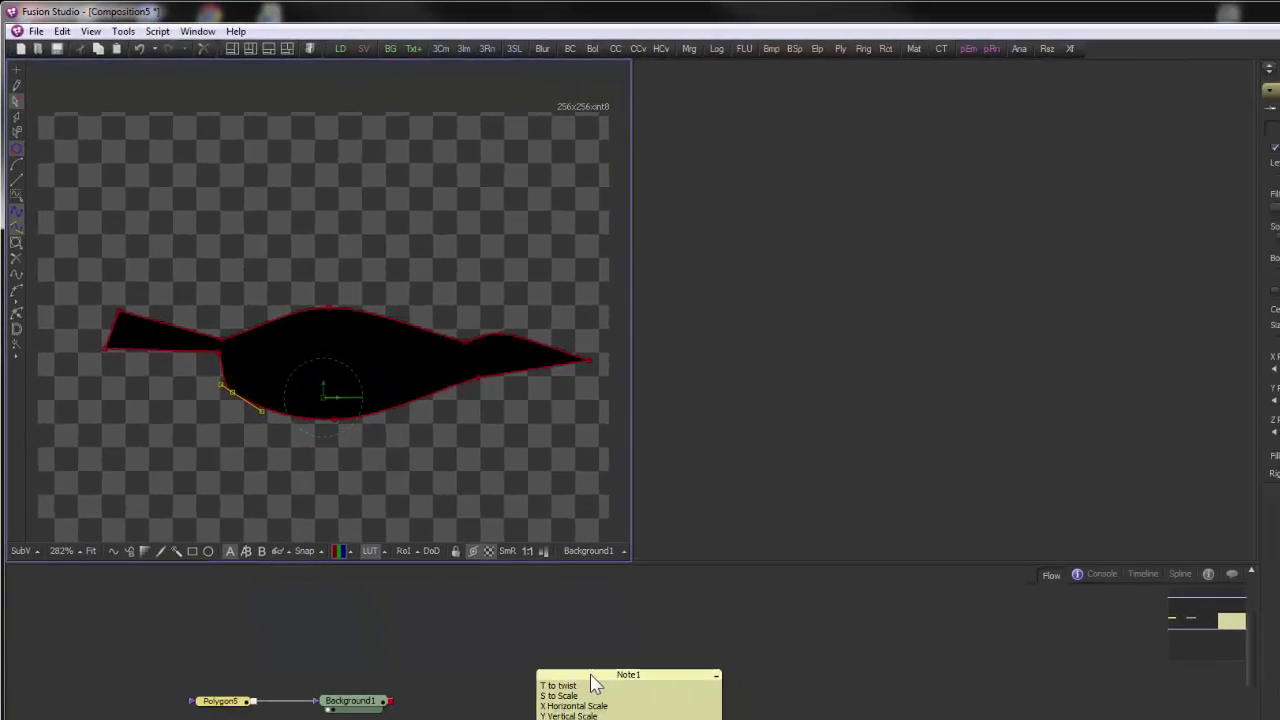
# - Move Note1 up into view beside the nodes, and select and twist all points of the Polygon5 outline
pyautogui.moveTo(594, 683); pyautogui.dragTo(505, 604)
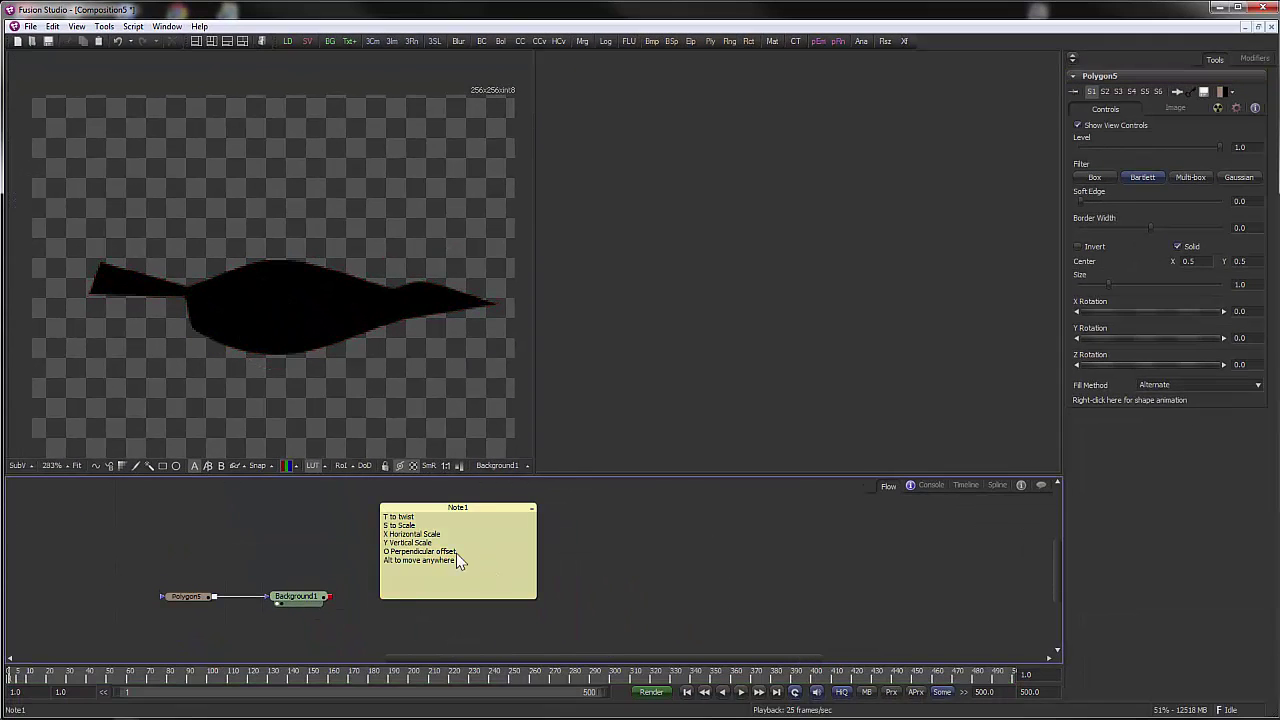
pyautogui.click(206, 595)
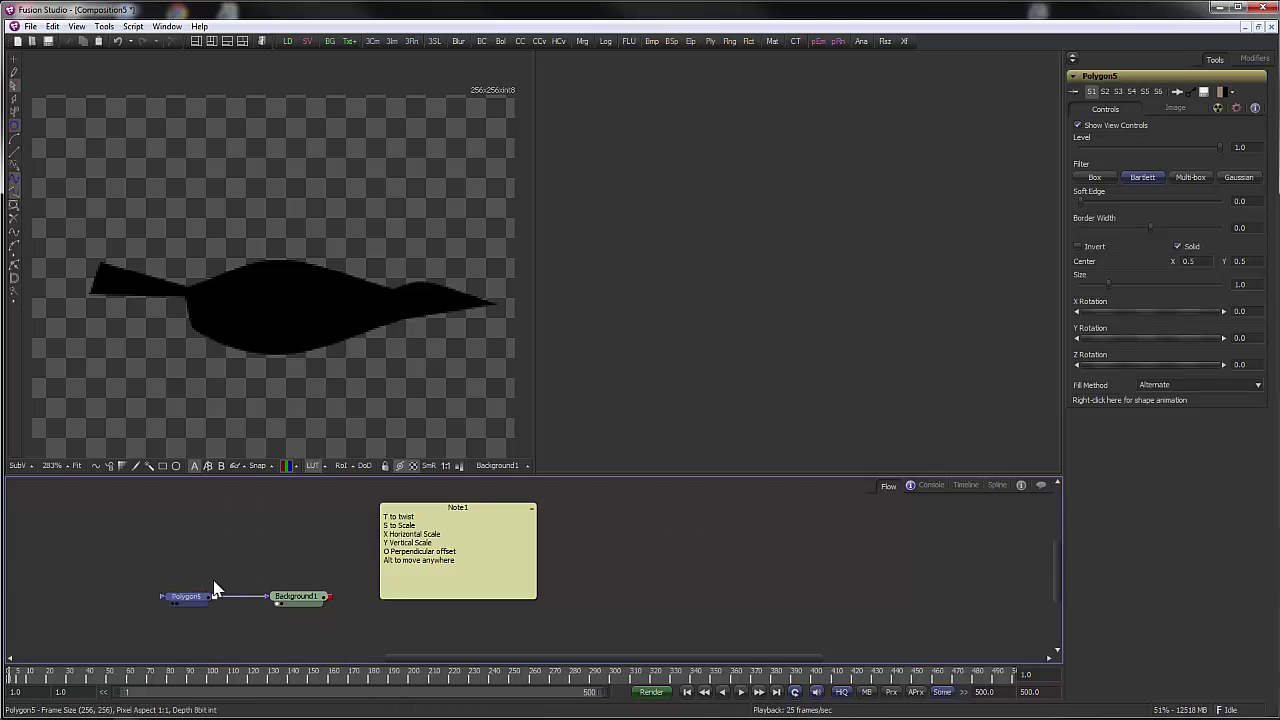
pyautogui.moveTo(48, 184); pyautogui.dragTo(520, 396)
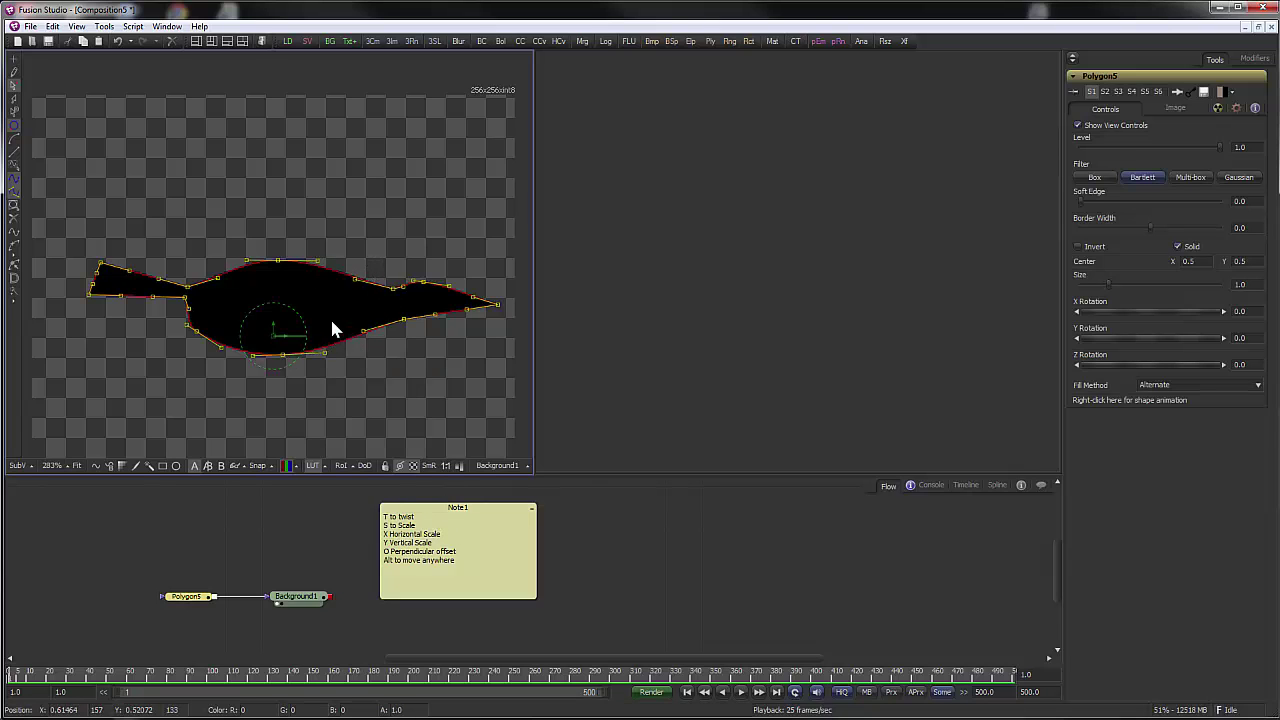
pyautogui.press('t')
pyautogui.moveTo(361, 316); pyautogui.dragTo(331, 300)
# - Scale the selected points uniformly, horizontally and vertically, apply a perpendicular offset, and move the whole bird outline
pyautogui.press('s')
pyautogui.press('x')
pyautogui.press('y')
pyautogui.press('o')
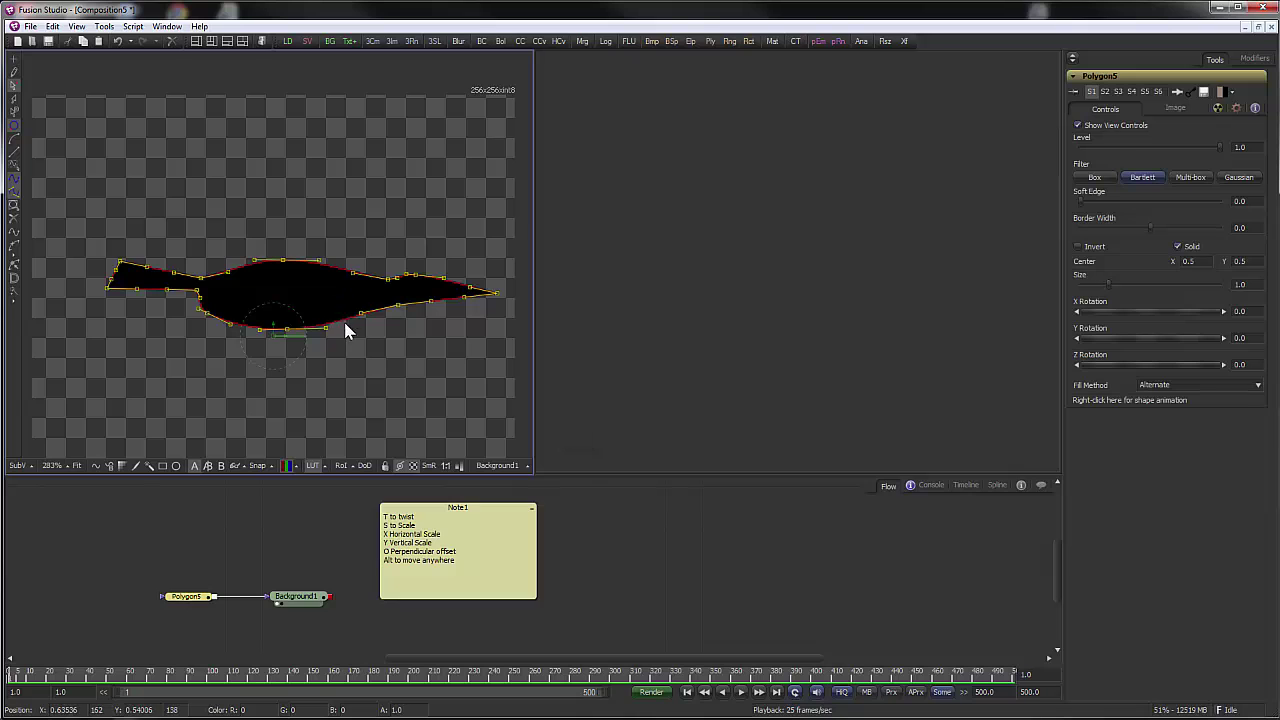
pyautogui.moveTo(318, 396)
pyautogui.keyDown('alt'); pyautogui.mouseDown()
pyautogui.moveTo(272, 396)
pyautogui.moveTo(296, 408)
pyautogui.moveTo(283, 409)
pyautogui.moveTo(334, 378)
pyautogui.mouseUp(); pyautogui.keyUp('alt')
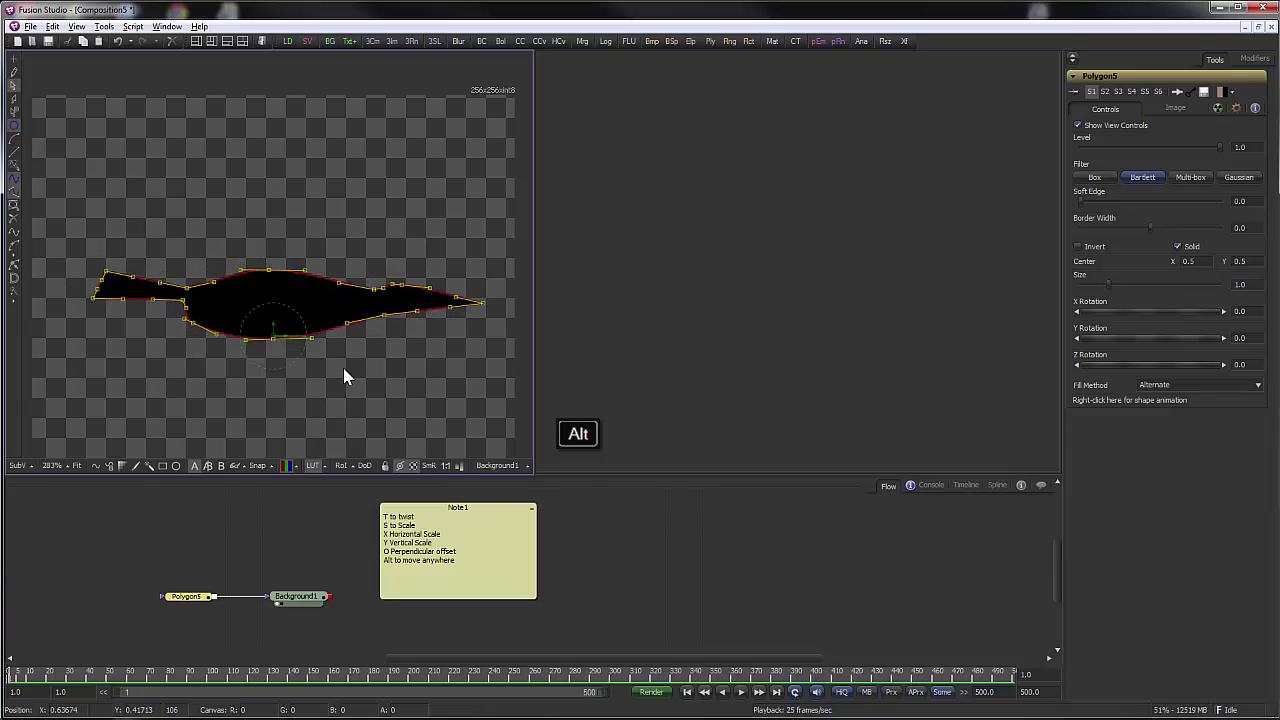
pyautogui.scroll(2, 355, 360)
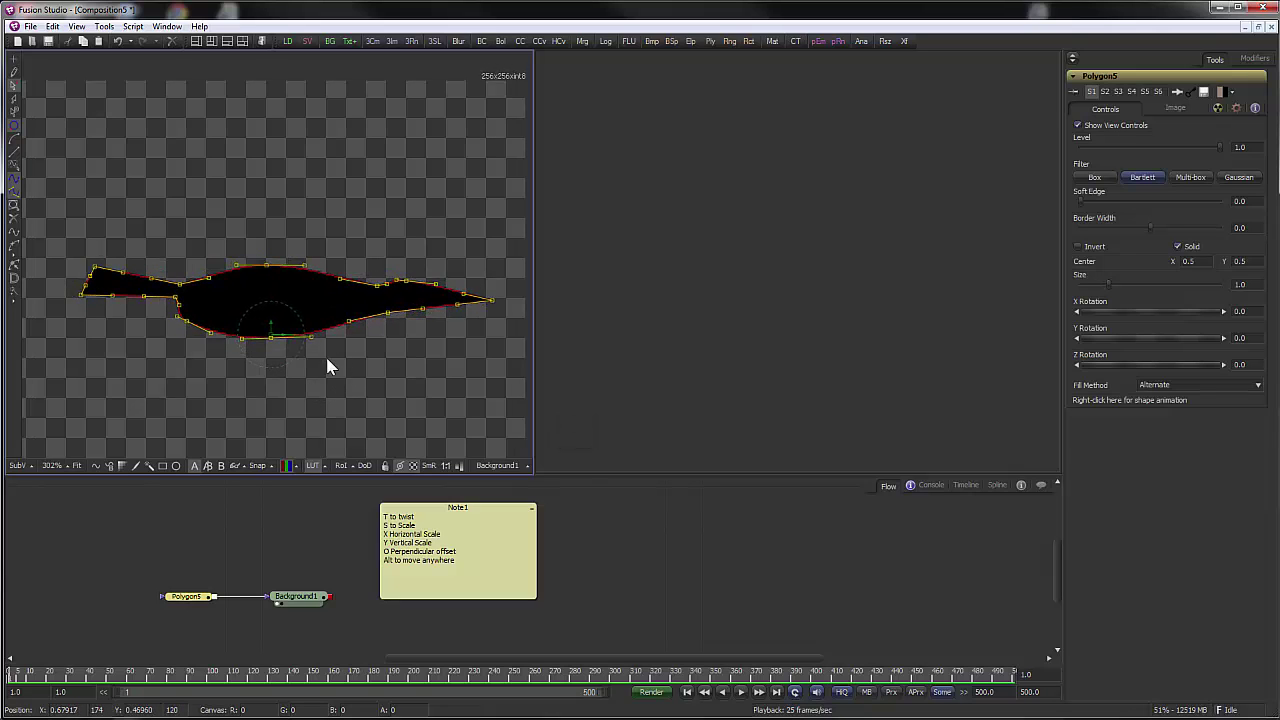
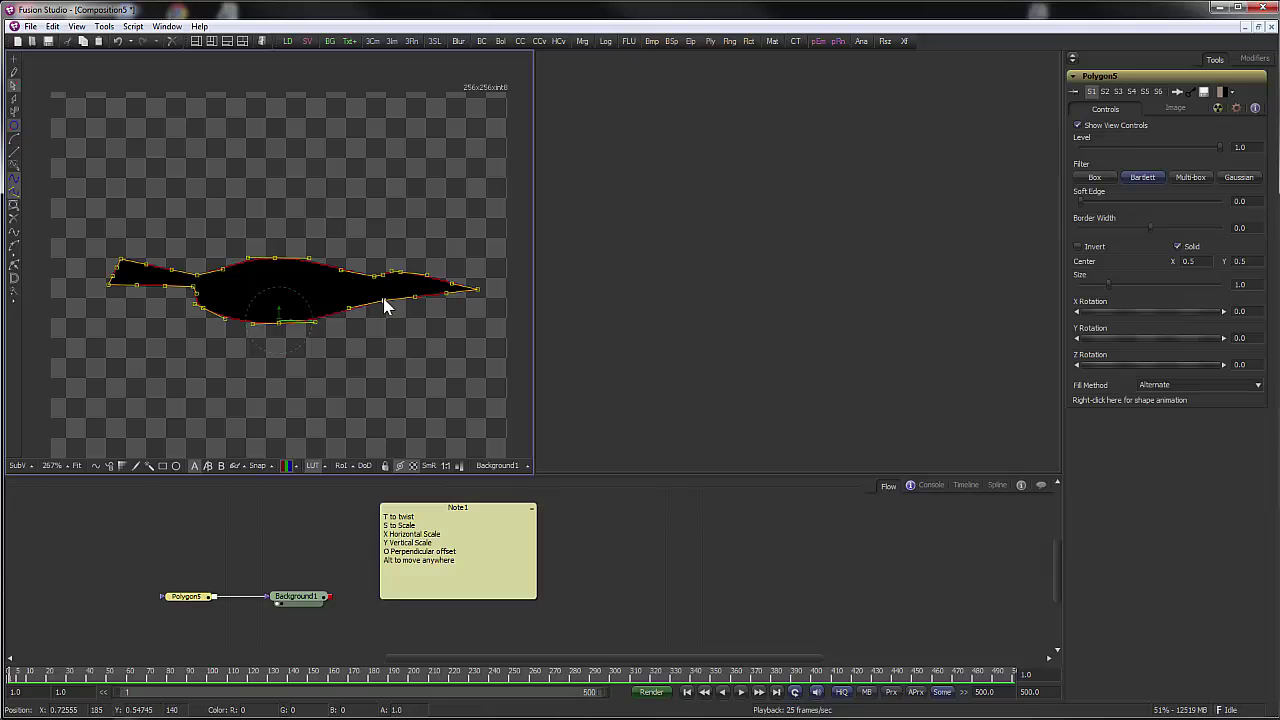
# - Adjust the points around the bird's neck, undo the last change, and clear the point selection
pyautogui.moveTo(387, 306)
pyautogui.mouseDown()
pyautogui.moveTo(376, 301)
pyautogui.moveTo(414, 310)
pyautogui.moveTo(423, 299)
pyautogui.mouseUp()
pyautogui.moveTo(356, 255)
pyautogui.mouseDown()
pyautogui.moveTo(411, 309)
pyautogui.moveTo(400, 280)
pyautogui.mouseUp()
pyautogui.hotkey('ctrl', 'z')
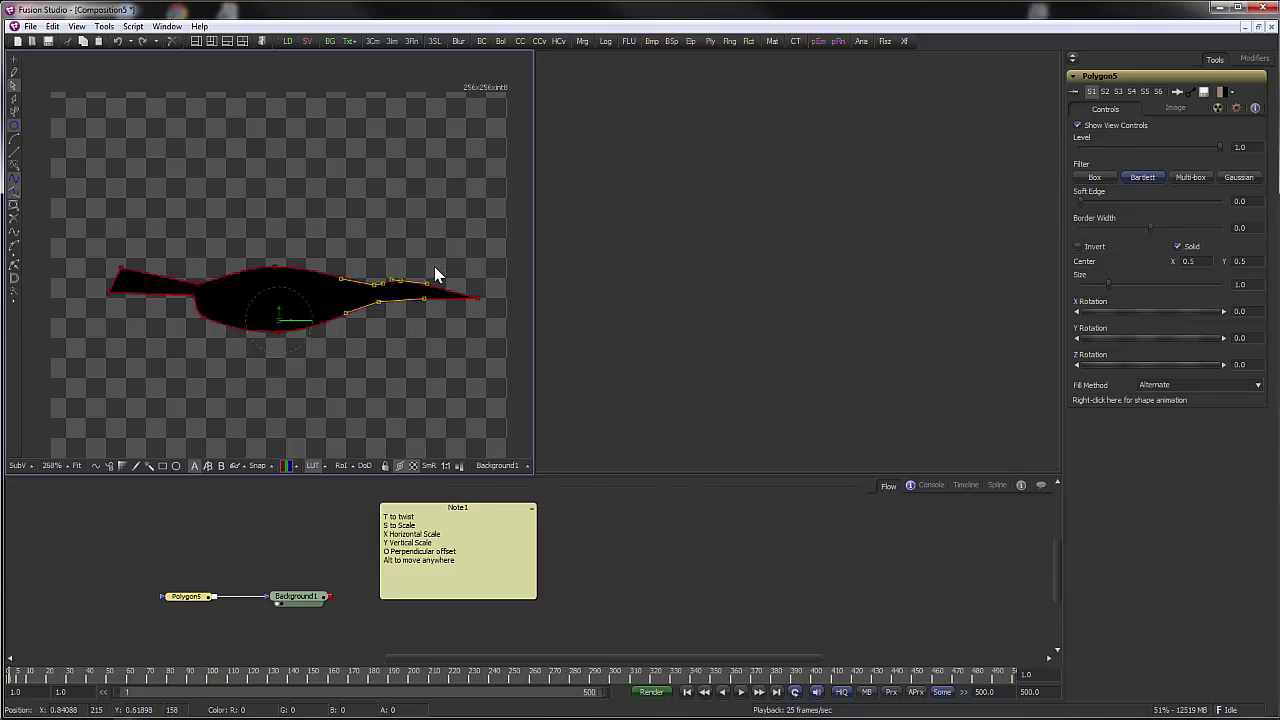
pyautogui.click(429, 261)
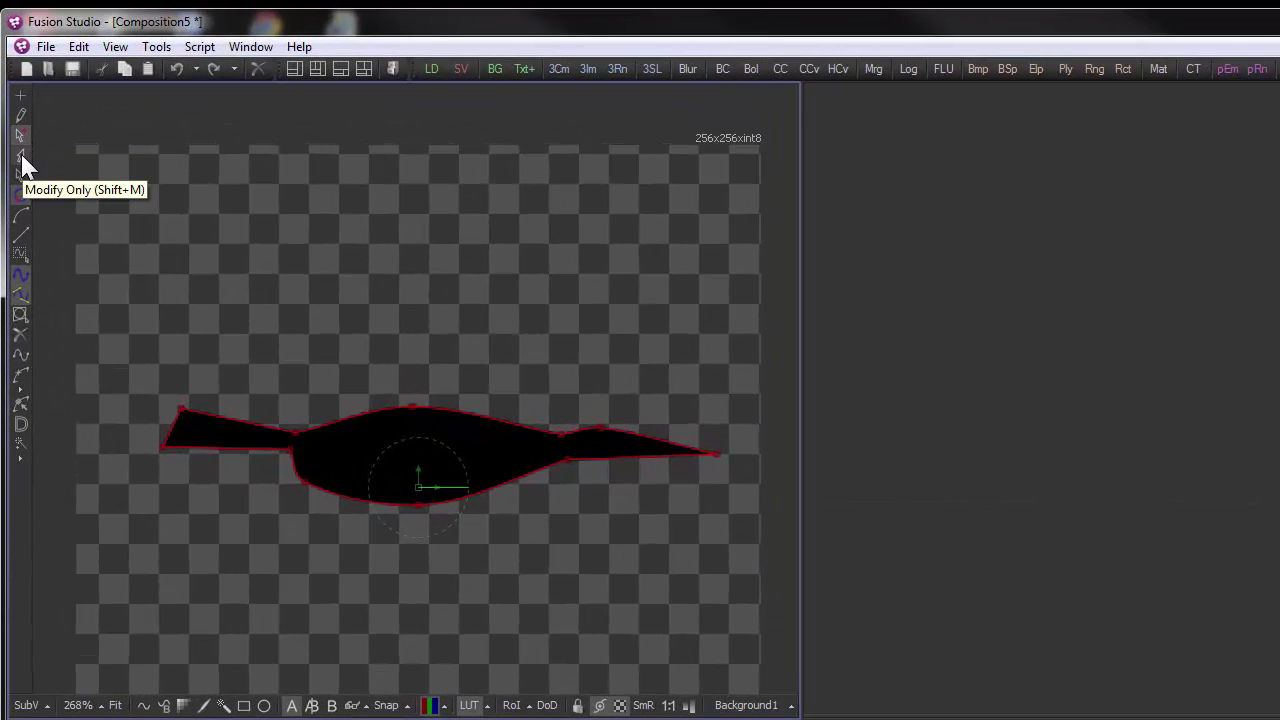
# - Switch the polygon to Modify Only mode and reshape the head's top point and the neck's curve handle for a rounder forehead
pyautogui.click(21, 157)
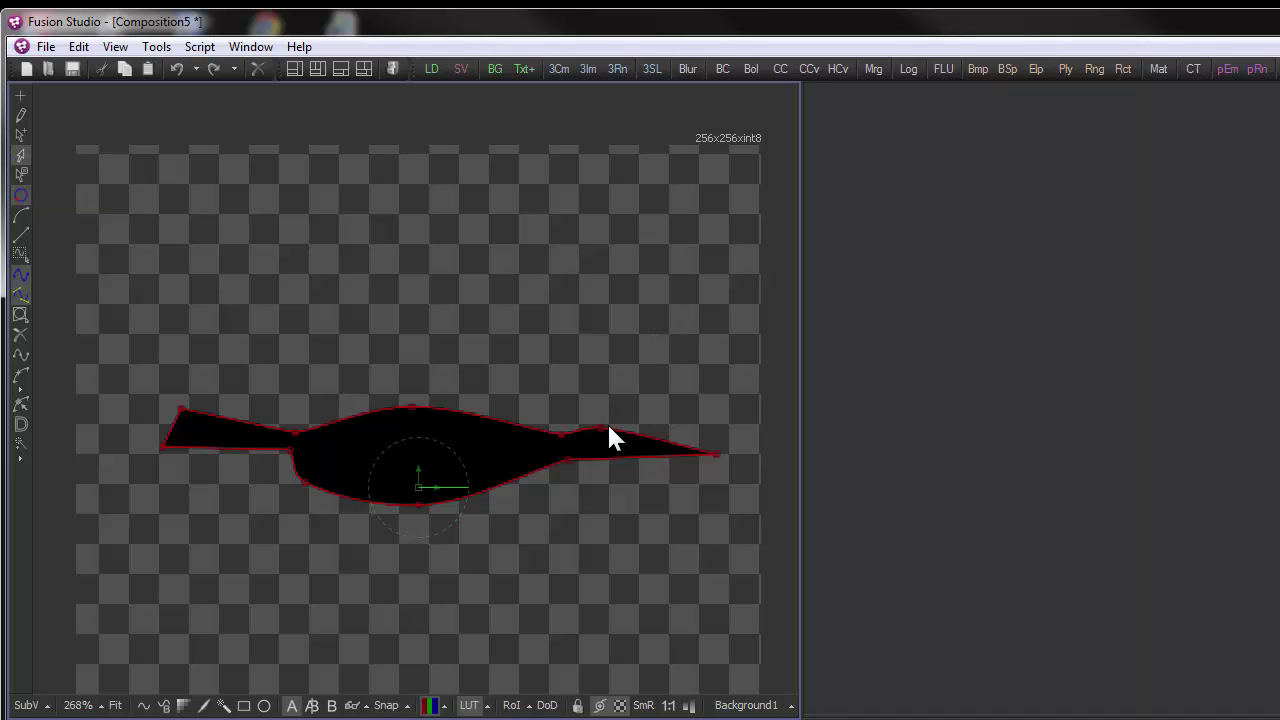
pyautogui.moveTo(601, 424); pyautogui.dragTo(523, 425)
pyautogui.press('ctrl')
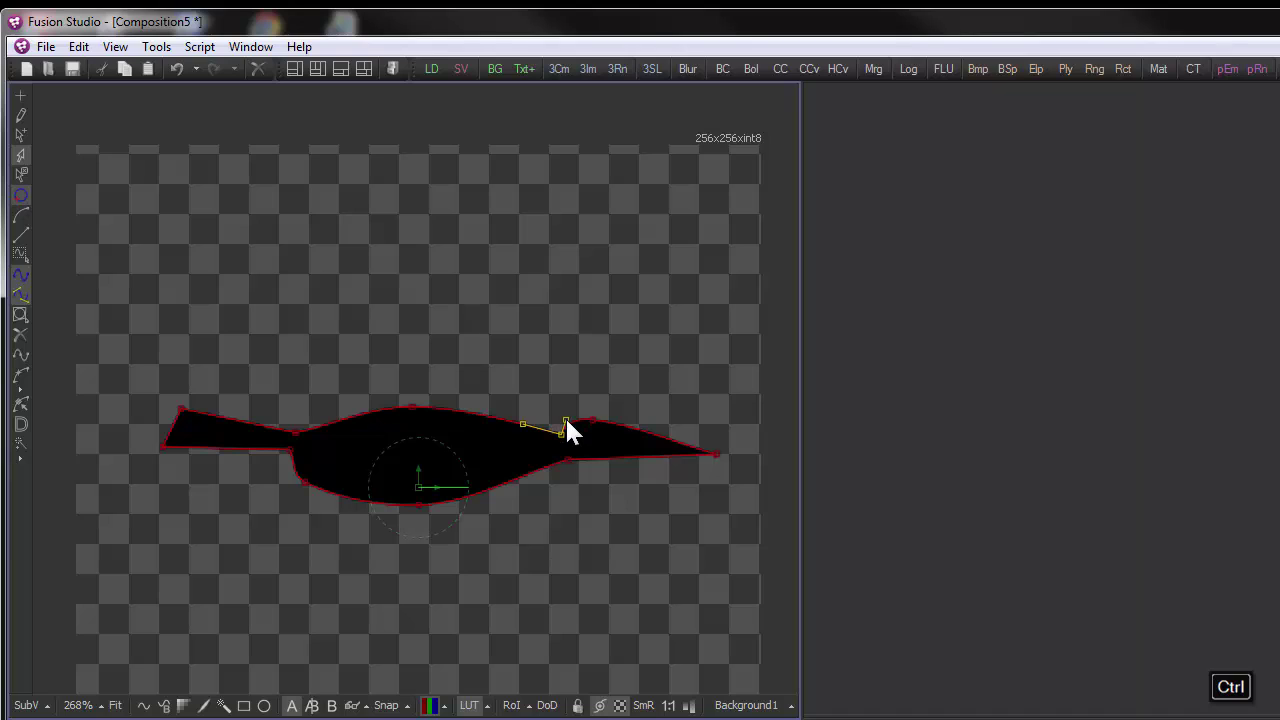
pyautogui.click(589, 416)
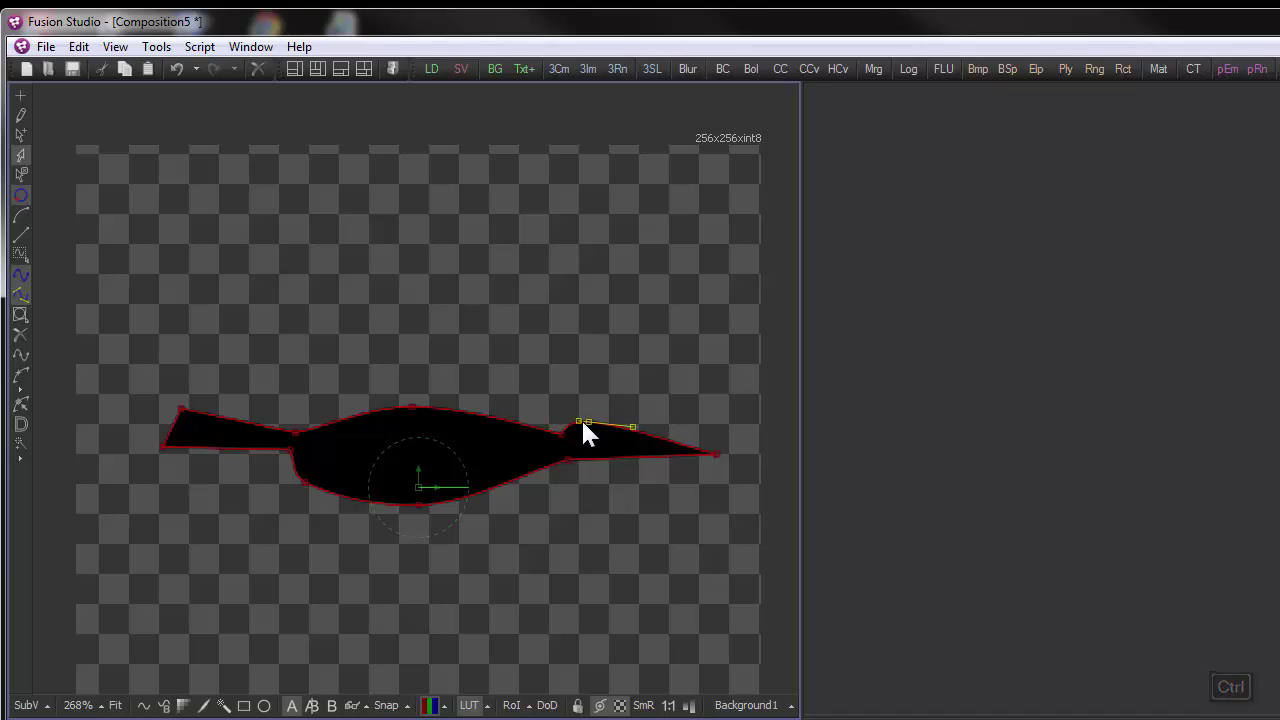
pyautogui.click(571, 435)
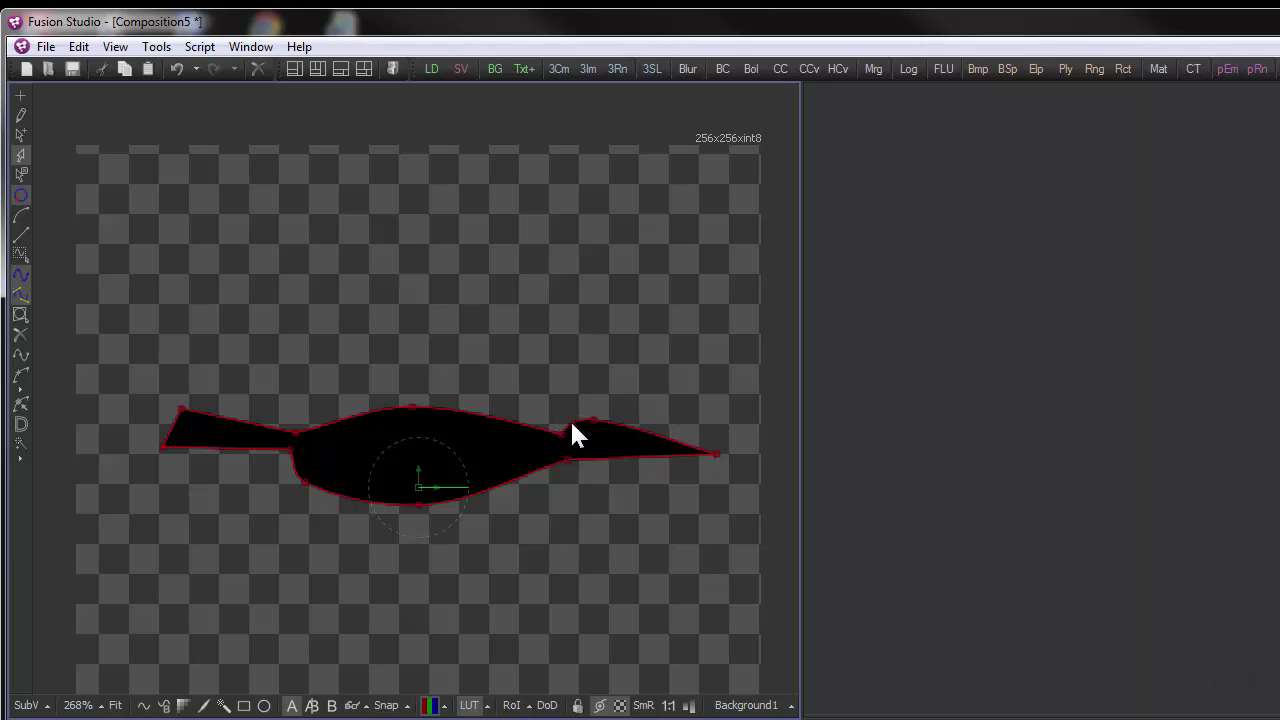
pyautogui.click(593, 416)
pyautogui.click(311, 481)
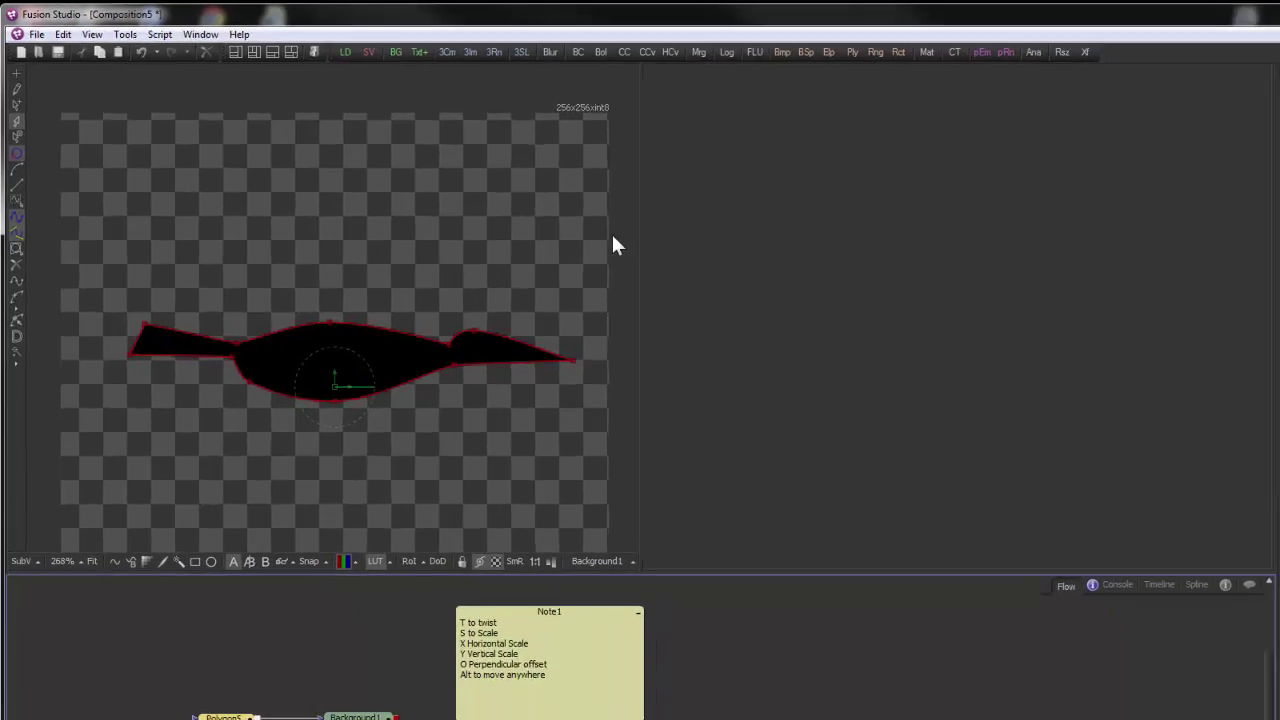
# - Add a BSpline mask node beside Polygon5 and display it in the first viewer with its full frame visible
pyautogui.moveTo(673, 39); pyautogui.dragTo(314, 332)
pyautogui.click(163, 553)
pyautogui.click(306, 346)
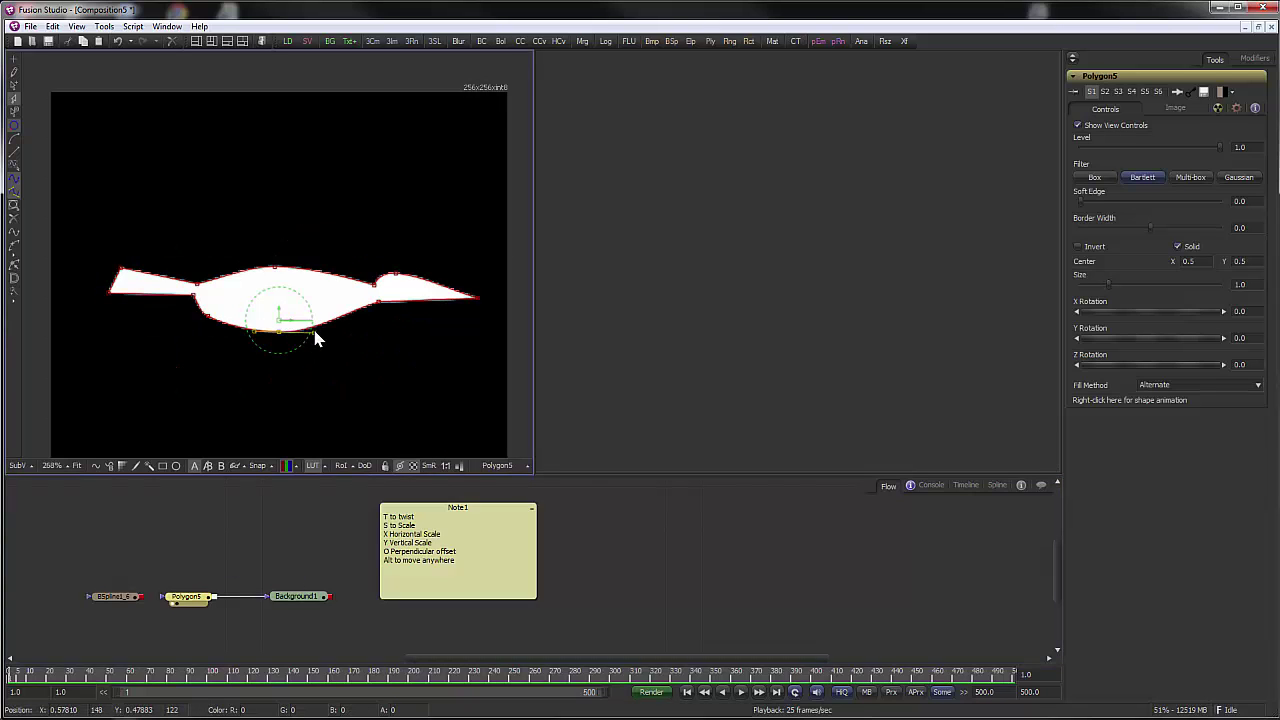
pyautogui.click(151, 525)
pyautogui.moveTo(117, 599); pyautogui.dragTo(335, 281)
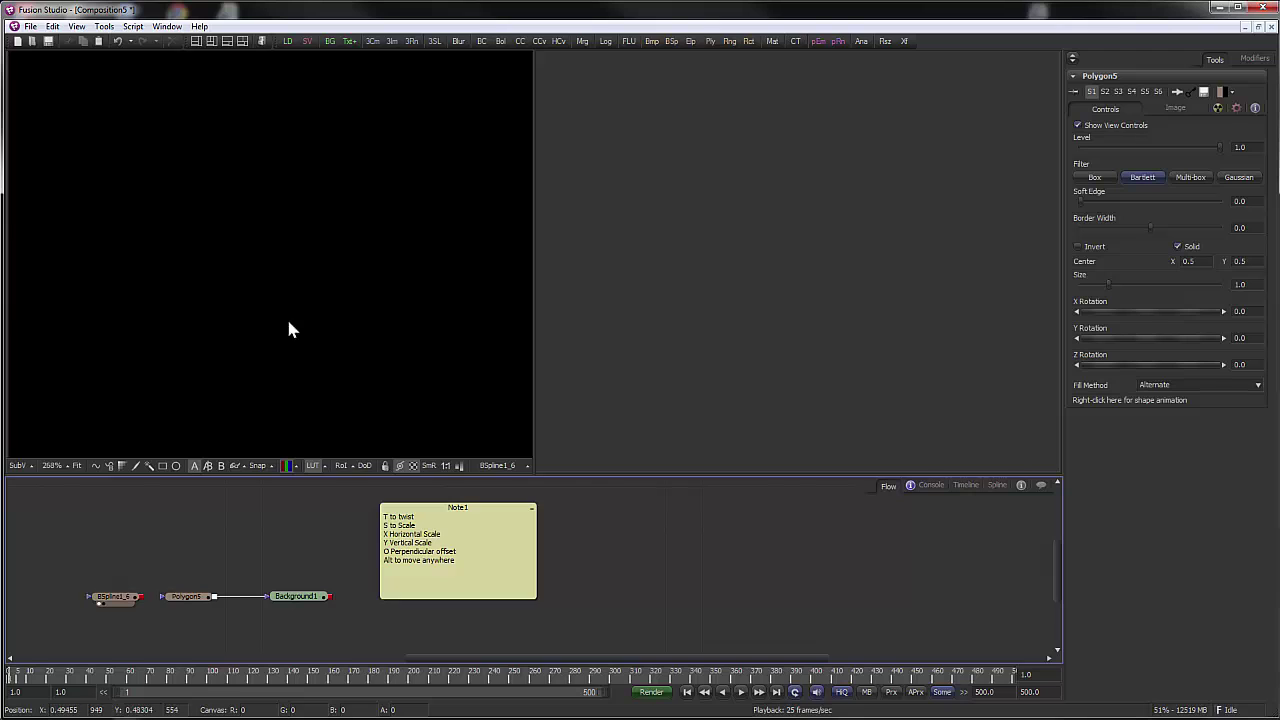
pyautogui.click(286, 321)
pyautogui.scroll(-5, 317, 262)
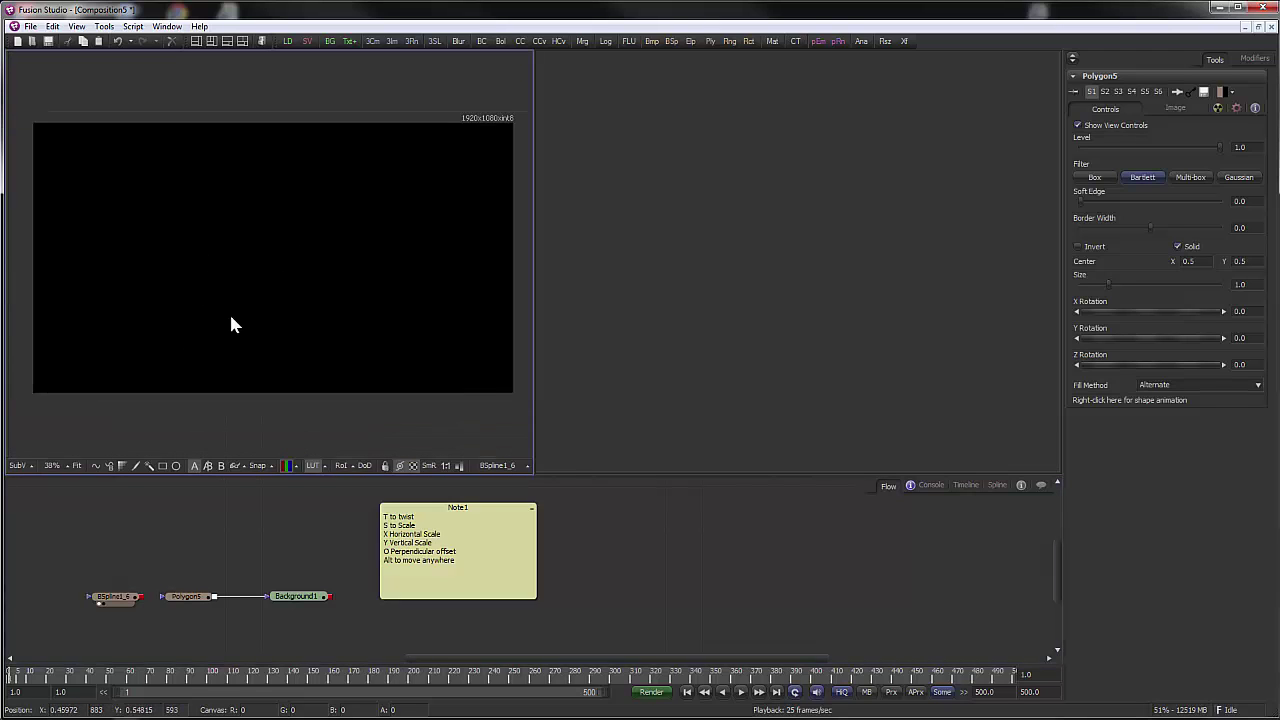
# - Draw a closed six-point B-spline shape around the center of the frame
pyautogui.click(114, 595)
pyautogui.click(192, 190)
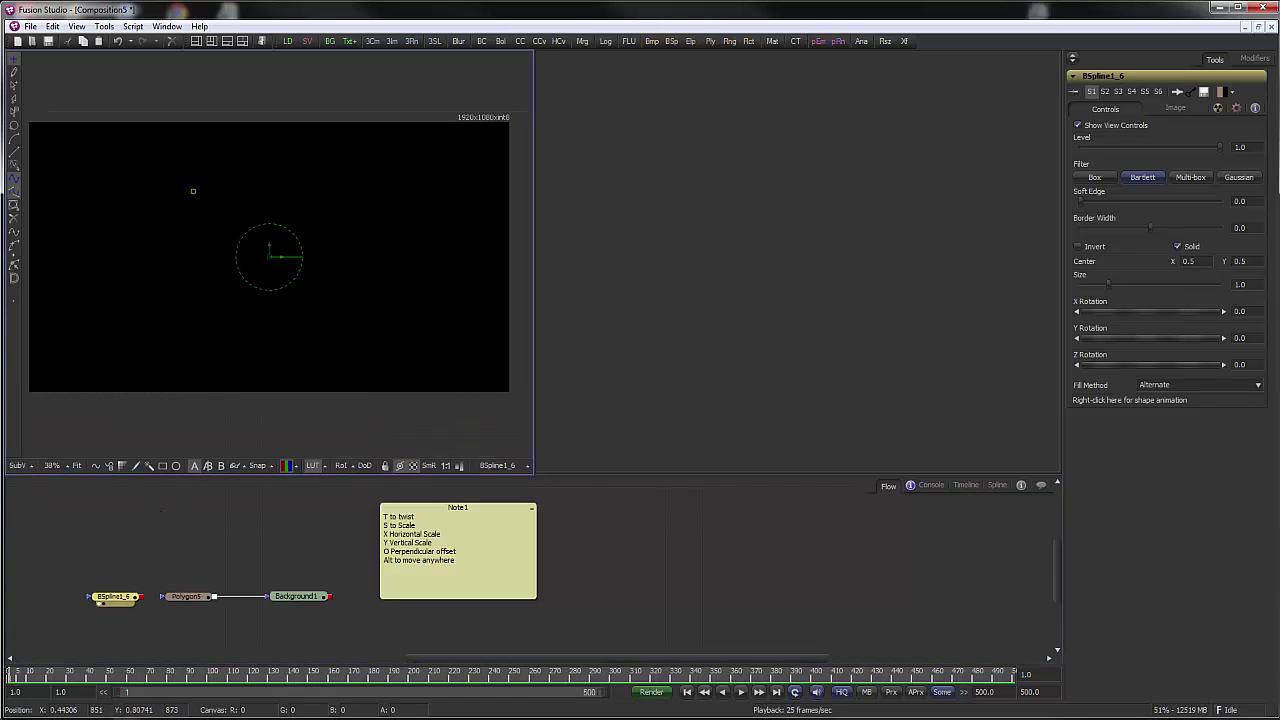
pyautogui.click(287, 164)
pyautogui.click(371, 237)
pyautogui.click(355, 360)
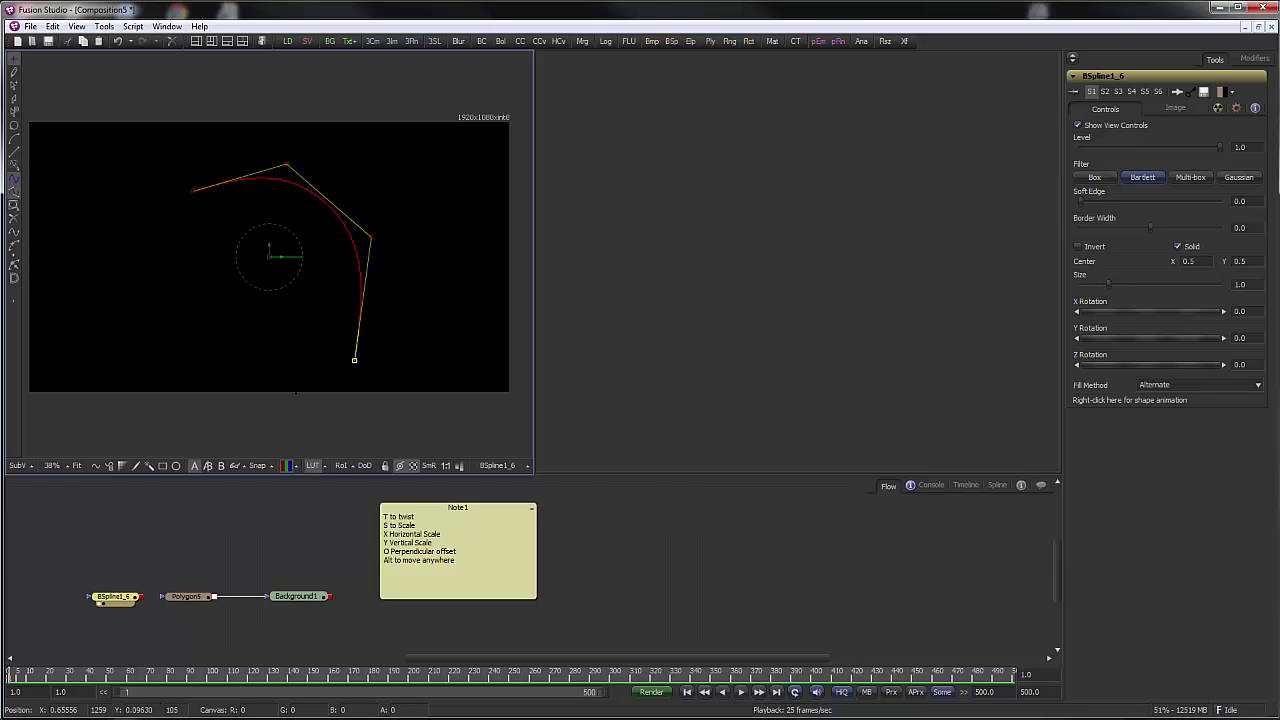
pyautogui.click(279, 388)
pyautogui.click(184, 337)
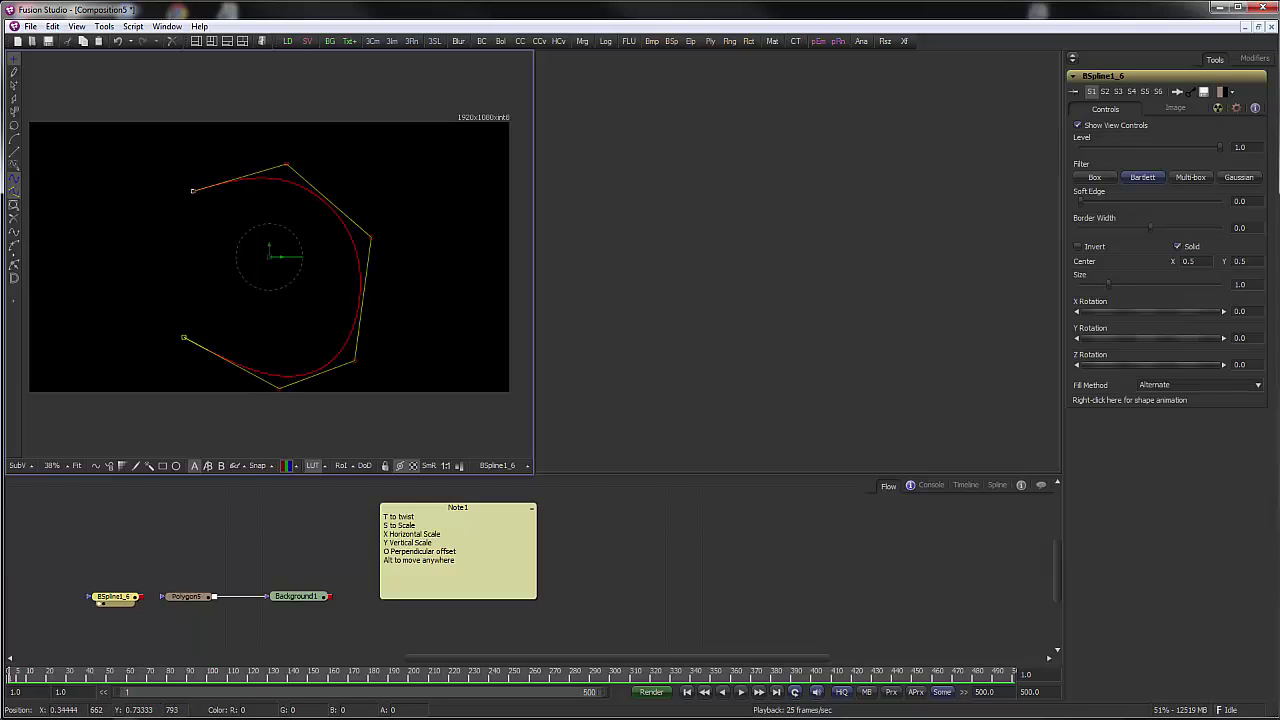
pyautogui.click(192, 191)
# - Reposition the B-spline's left and top control points, switching to Modify Only mode for the last adjustment, and deselect the node
pyautogui.moveTo(184, 337); pyautogui.dragTo(190, 294)
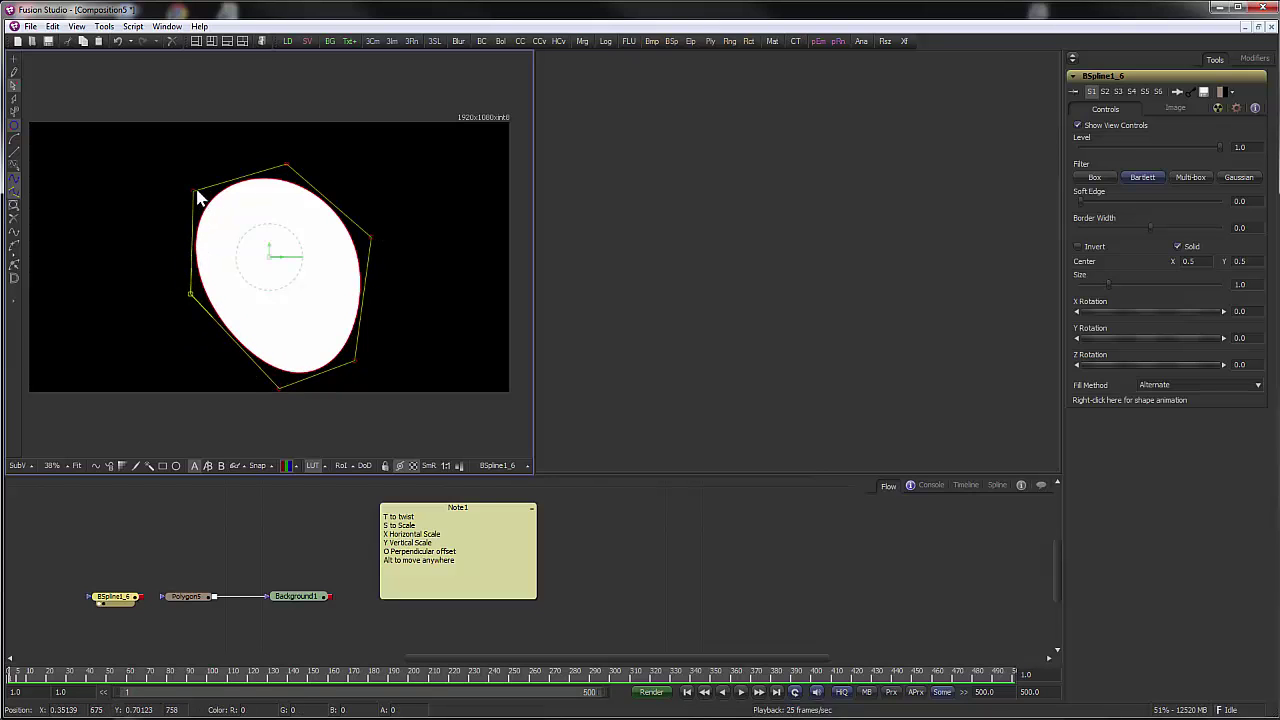
pyautogui.moveTo(196, 190); pyautogui.dragTo(200, 193)
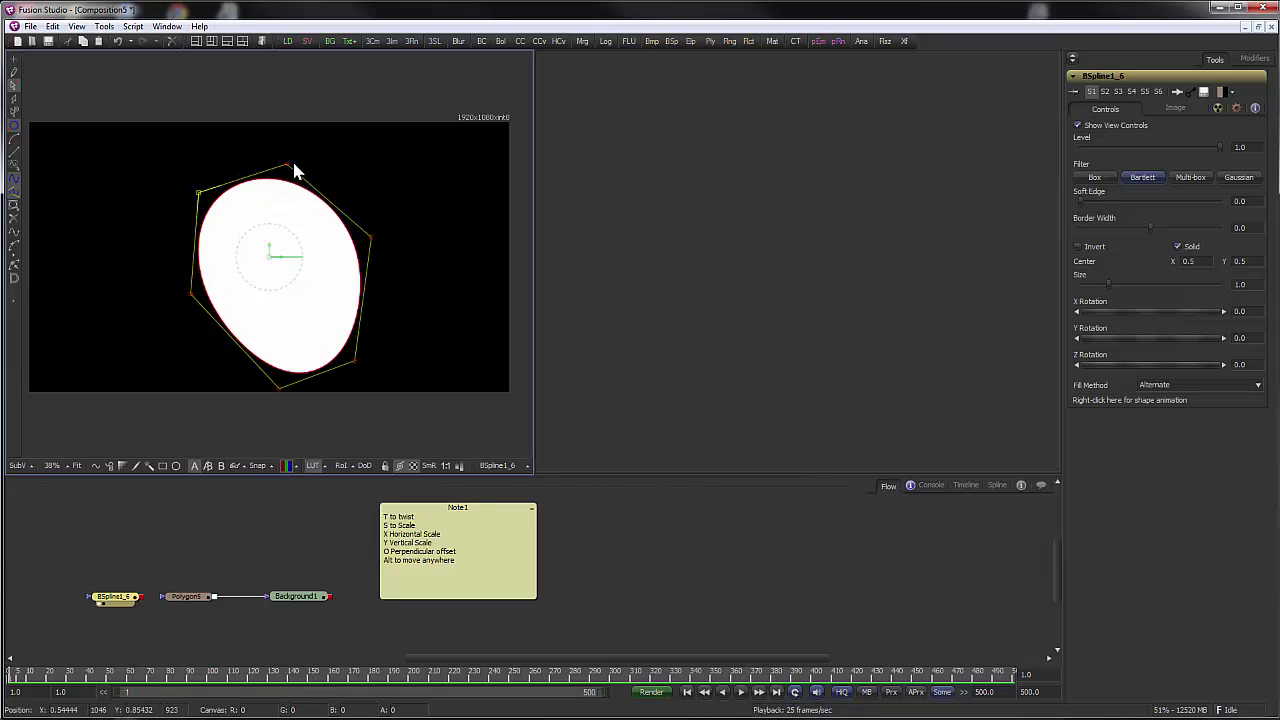
pyautogui.moveTo(292, 164); pyautogui.dragTo(293, 163)
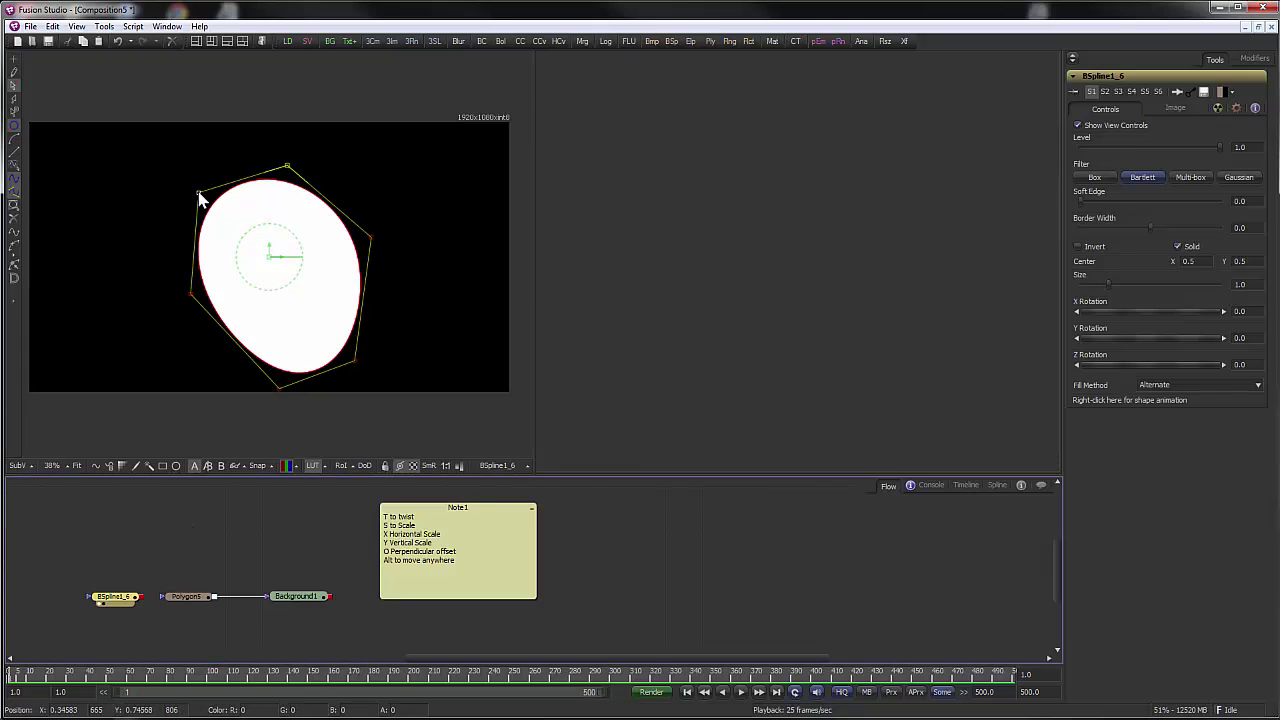
pyautogui.moveTo(199, 195); pyautogui.dragTo(204, 176)
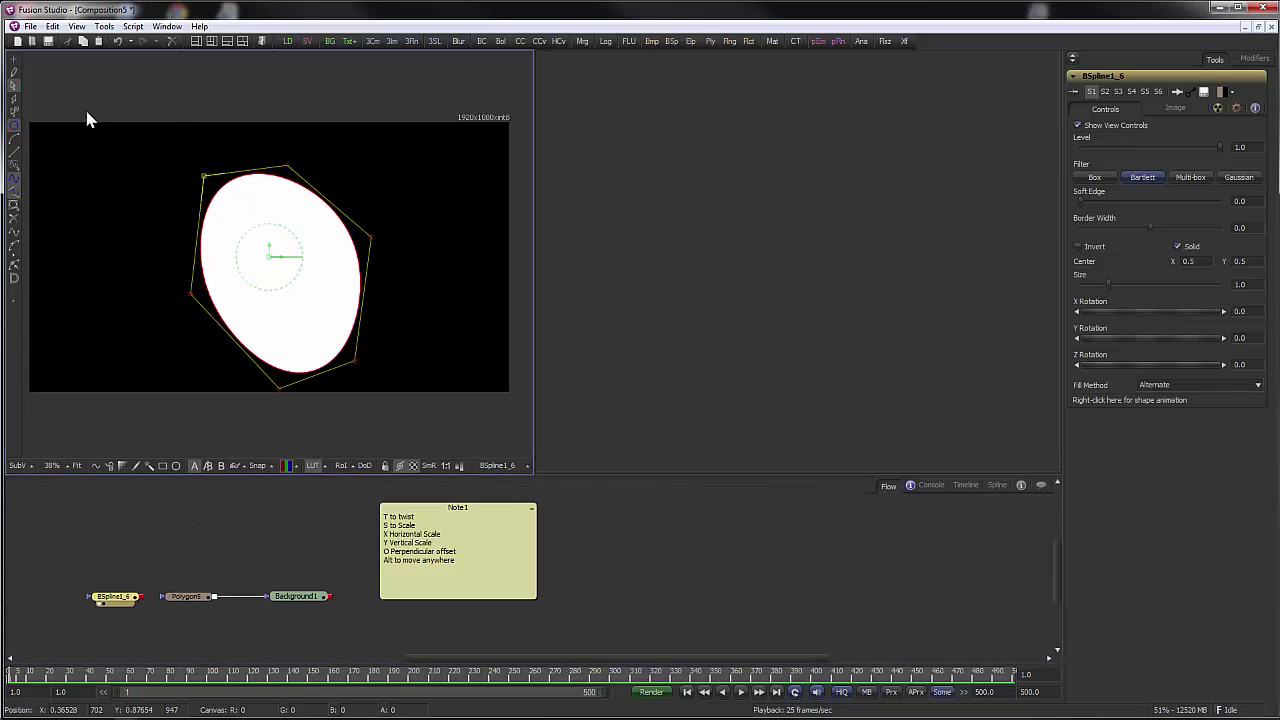
pyautogui.click(15, 100)
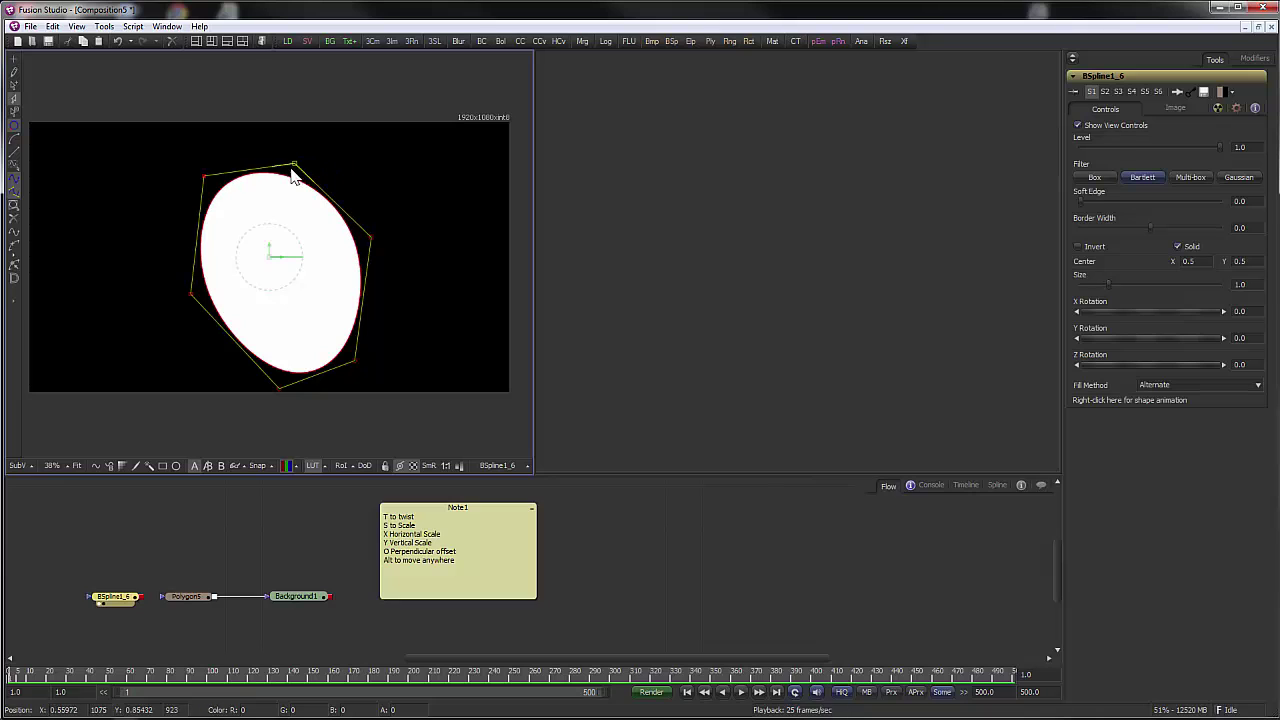
pyautogui.click(205, 511)
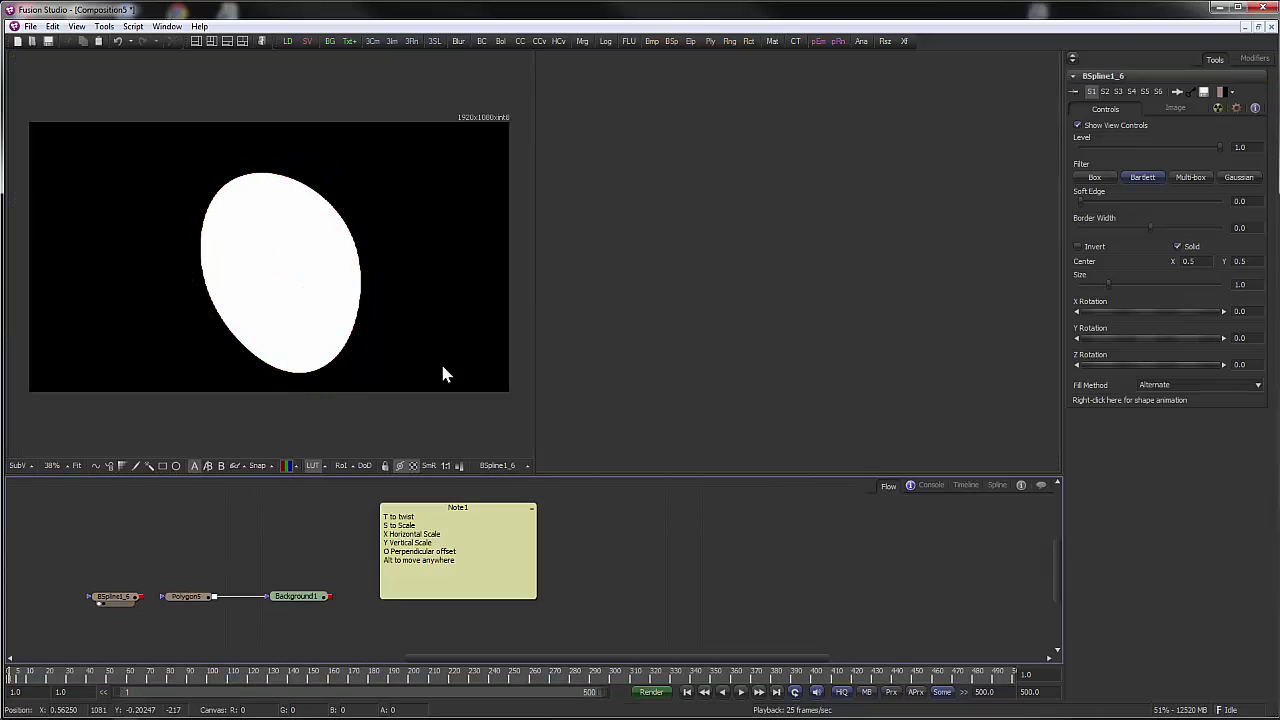
# - Set the B-spline mask's output size to 256 by 256
pyautogui.click(112, 597)
pyautogui.click(1176, 108)
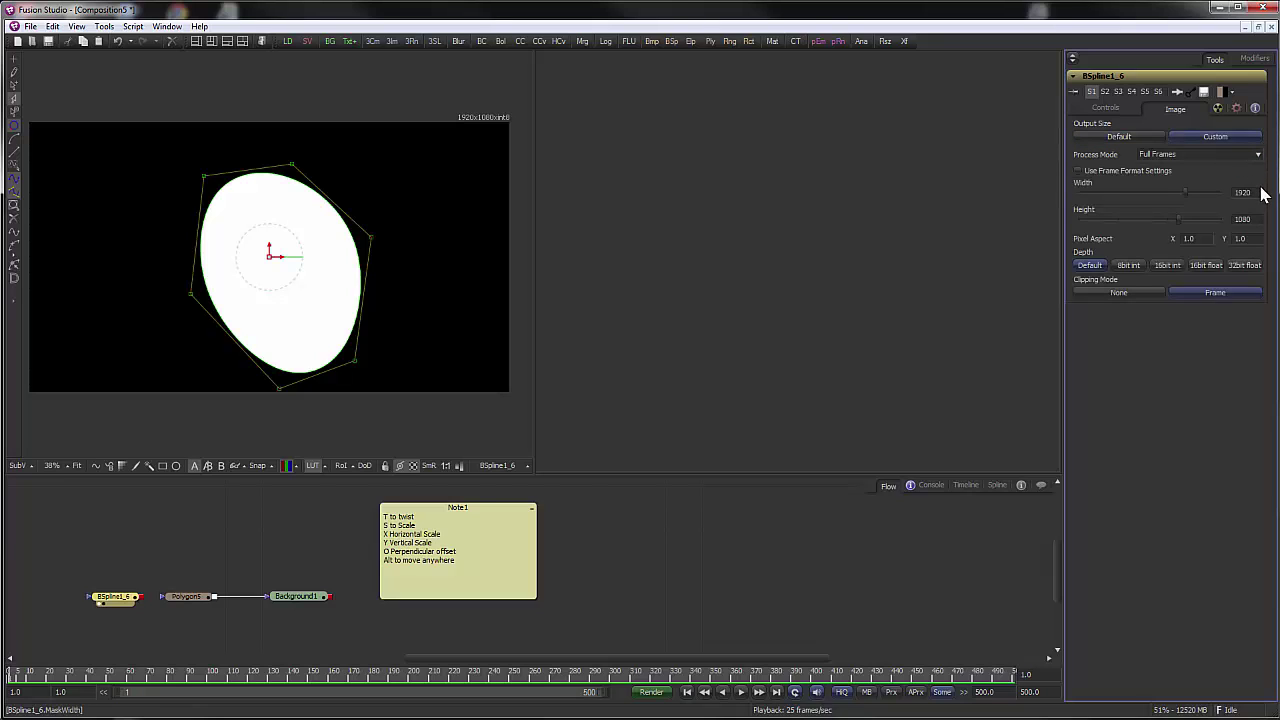
pyautogui.write('256')
pyautogui.press('Tab')
pyautogui.write('256')
pyautogui.press('Tab')
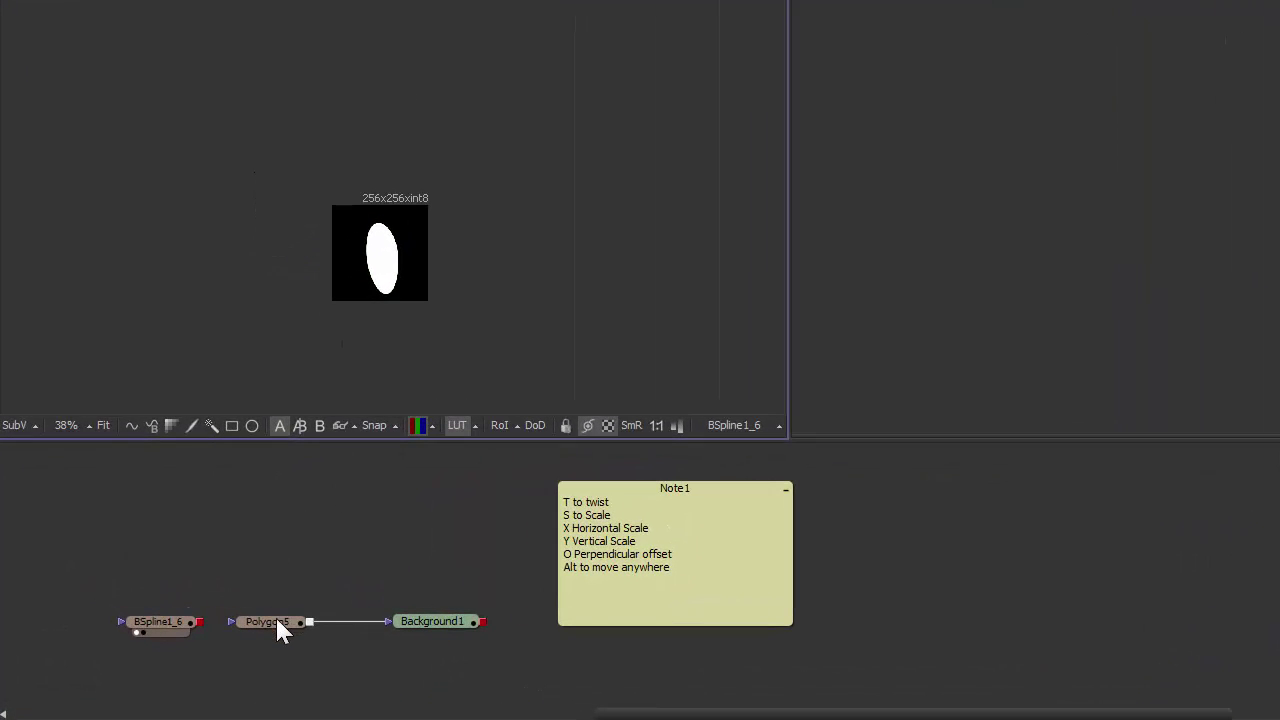
# - Display the B-spline mask in the first viewer again and scale all its control points down into a smaller oval
pyautogui.moveTo(283, 630); pyautogui.dragTo(458, 301)
pyautogui.moveTo(181, 621); pyautogui.dragTo(396, 326)
pyautogui.click(176, 621)
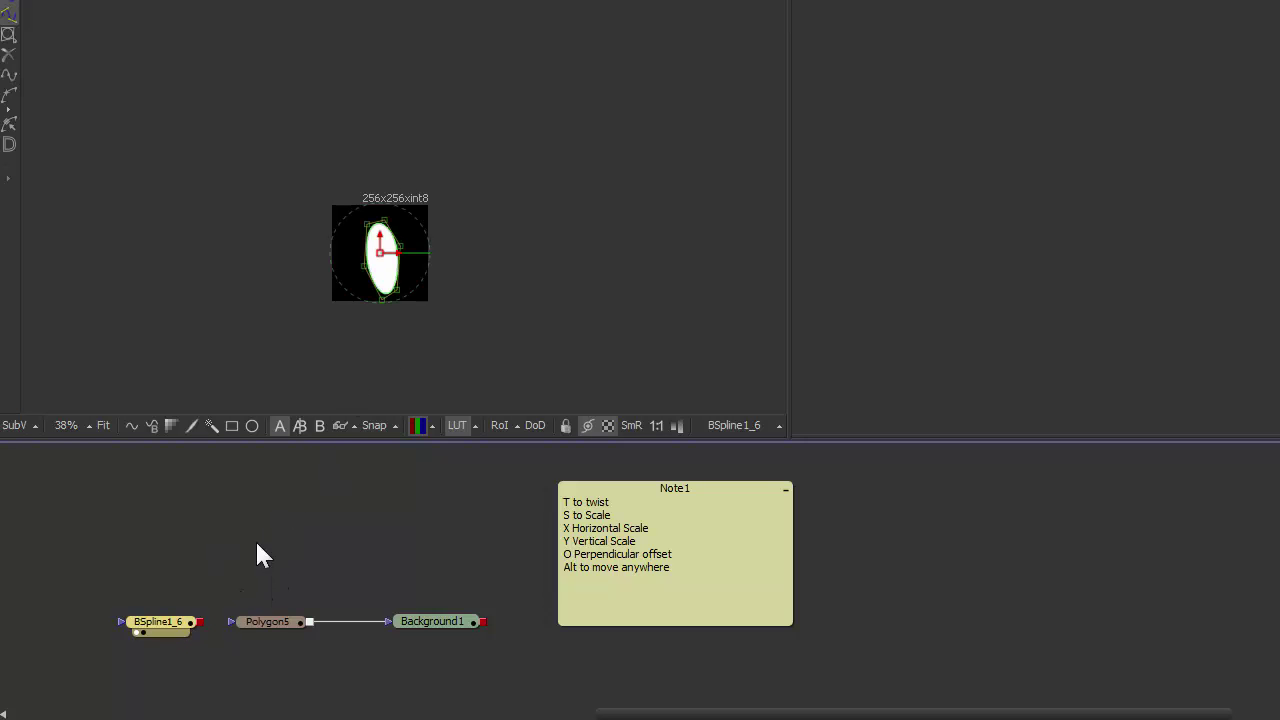
pyautogui.middleClick(600, 263)
pyautogui.scroll(1, 483, 280)
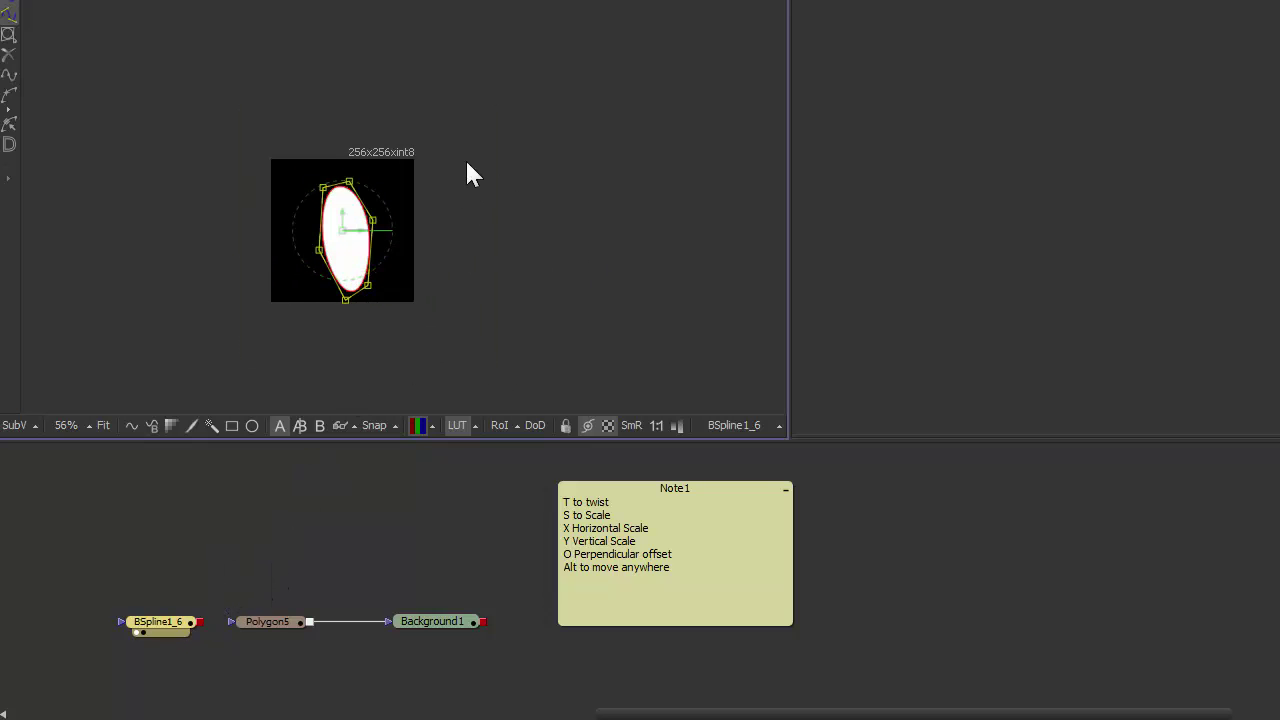
pyautogui.scroll(1, 475, 163)
pyautogui.scroll(1, 470, 152)
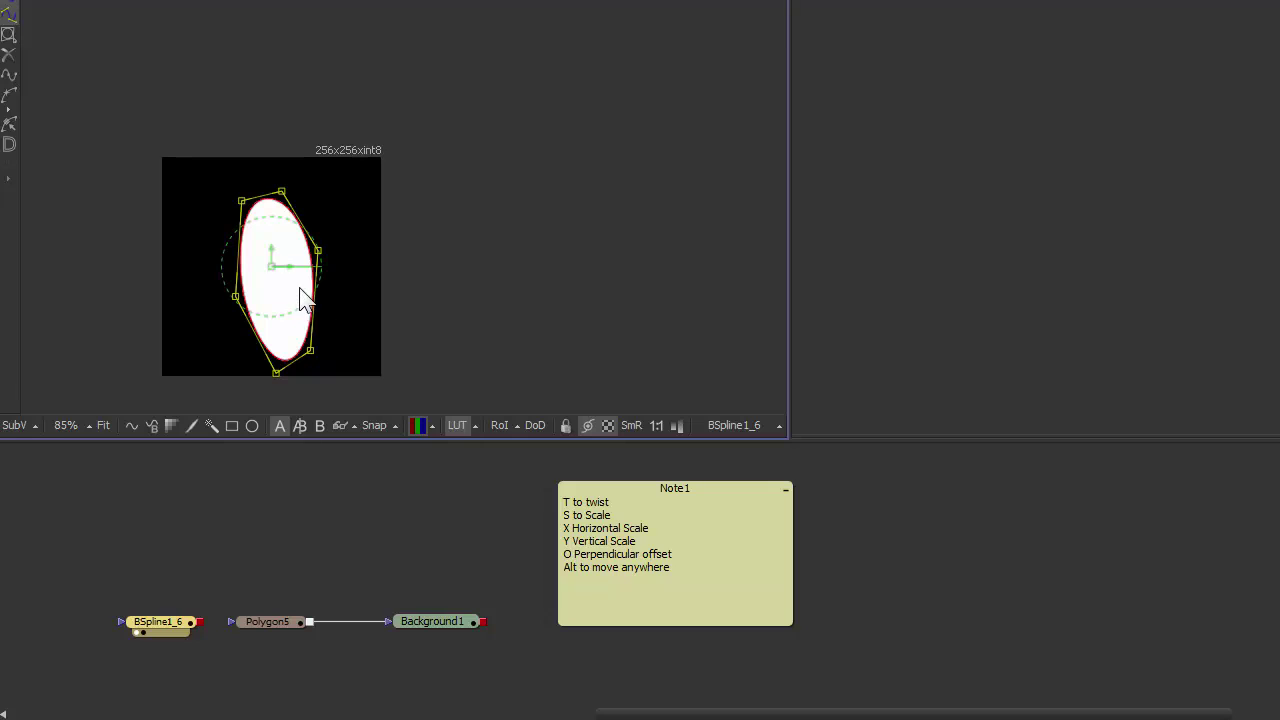
pyautogui.moveTo(300, 289); pyautogui.dragTo(280, 265)
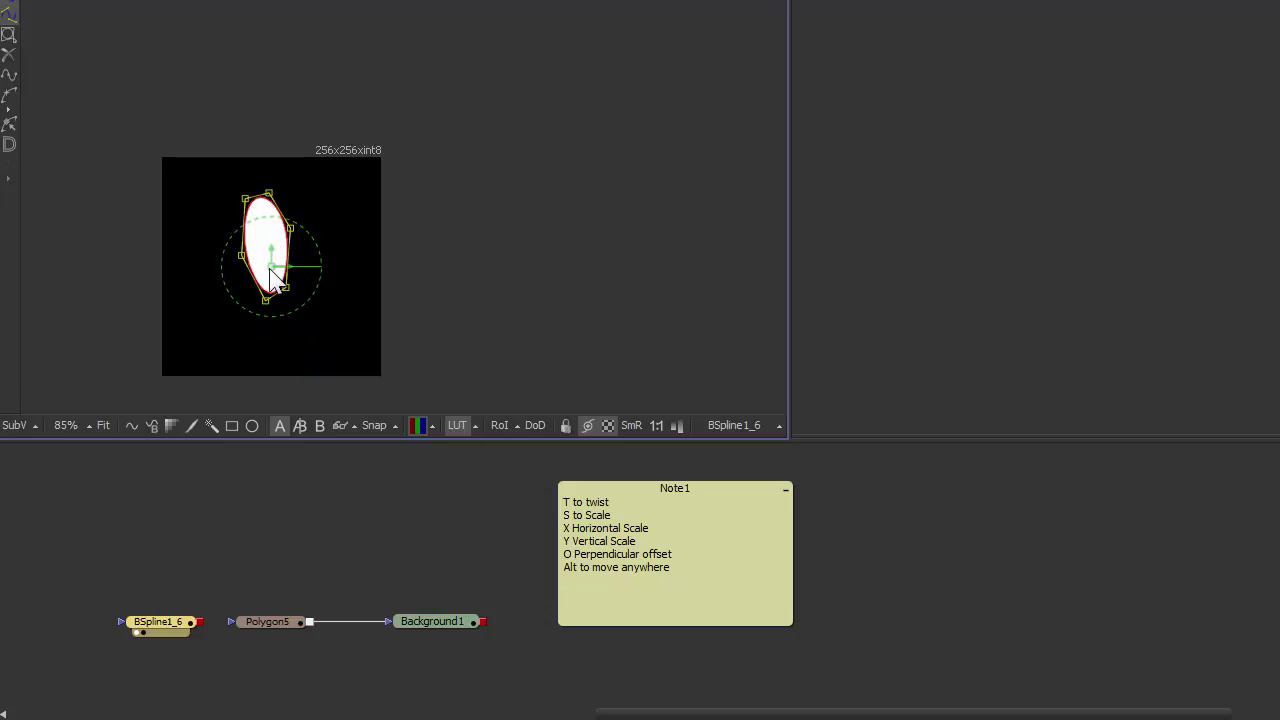
# - Connect the B-spline mask's output to Polygon5 and display Background1 in the first viewer
pyautogui.moveTo(199, 618); pyautogui.dragTo(231, 621)
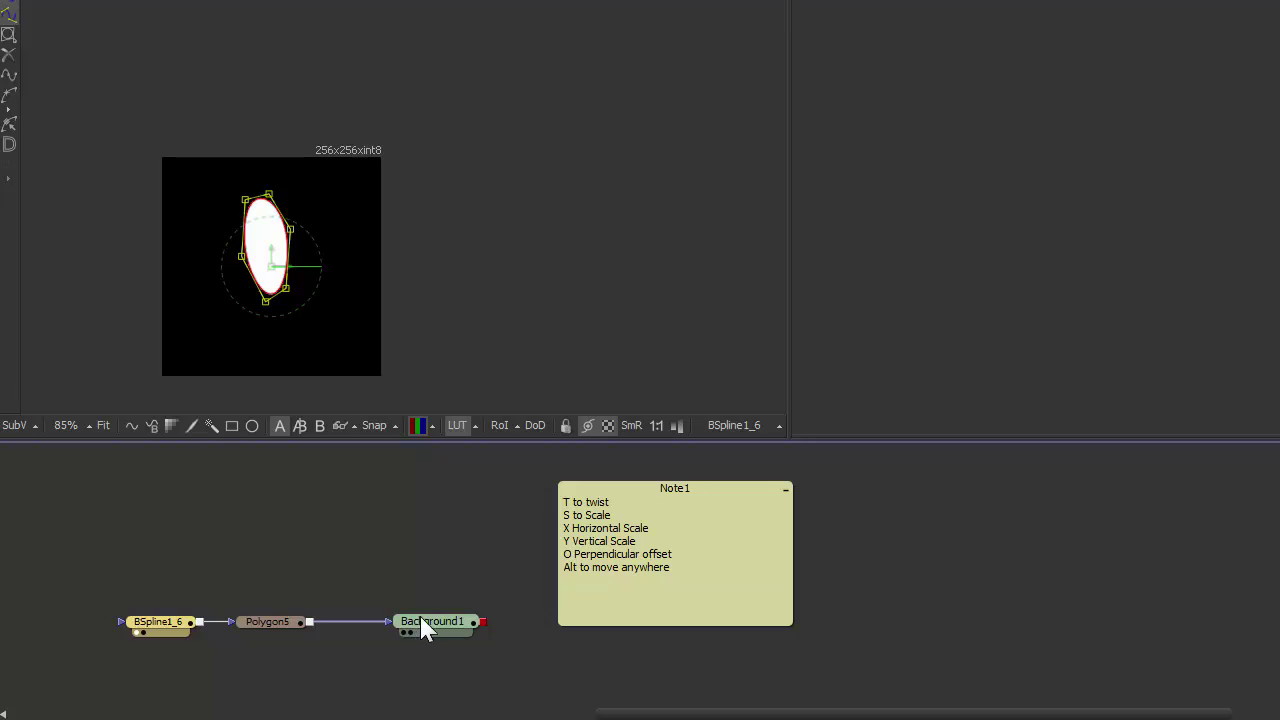
pyautogui.moveTo(420, 624); pyautogui.dragTo(507, 231)
pyautogui.scroll(4, 510, 231)
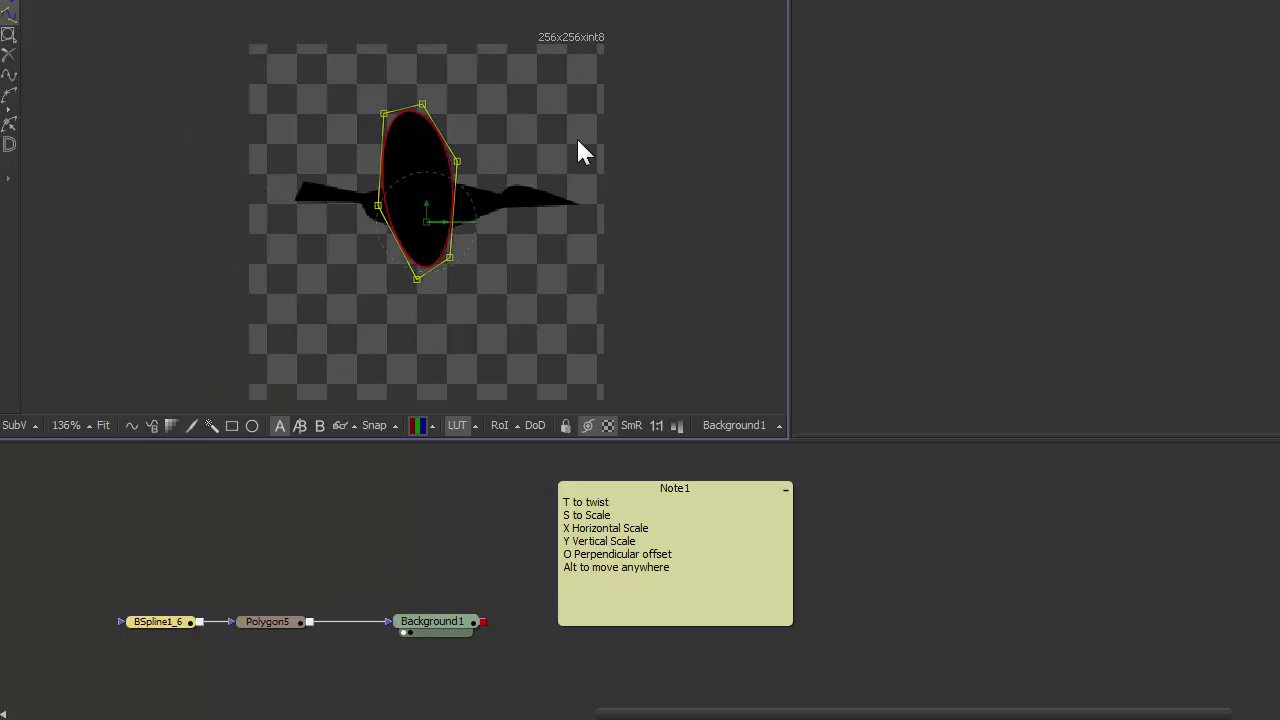
pyautogui.scroll(2, 335, 75)
# - Stretch the B-spline into a tall wing above the body by moving its upper control points up and its side points inward
pyautogui.moveTo(266, 40); pyautogui.dragTo(380, 134)
pyautogui.moveTo(294, 223); pyautogui.dragTo(321, 191)
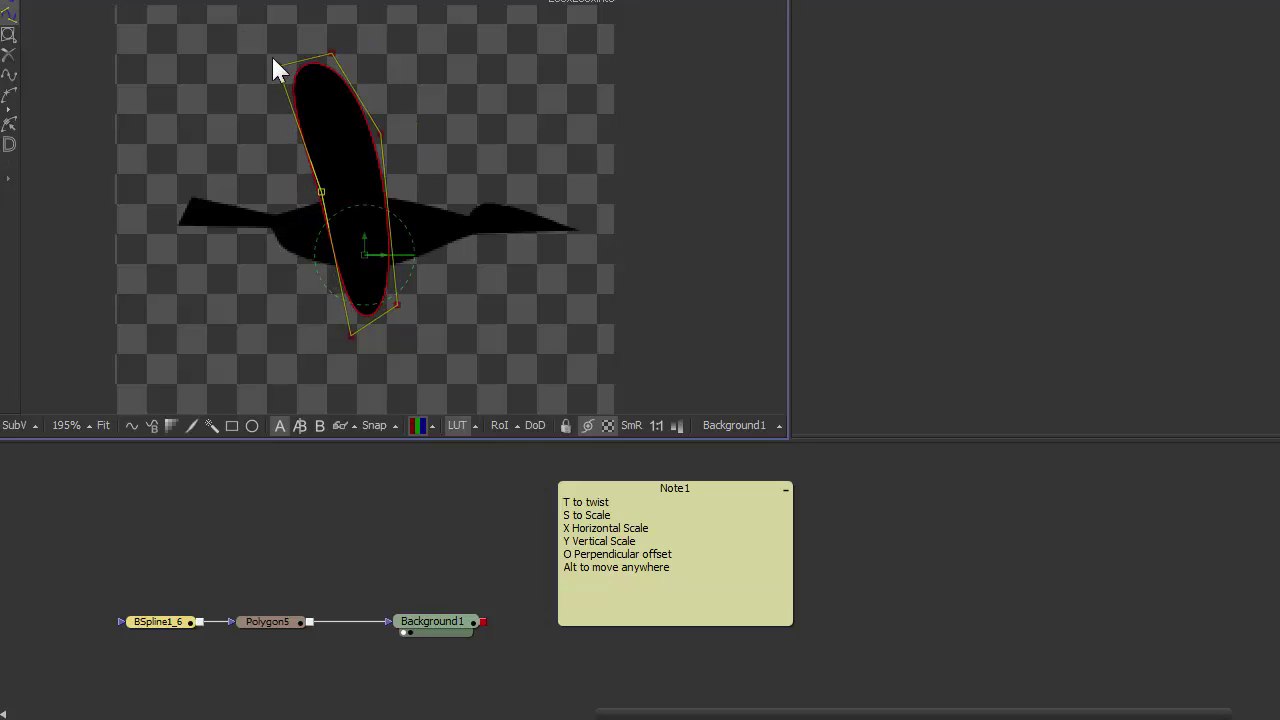
pyautogui.moveTo(240, 36); pyautogui.dragTo(424, 184)
pyautogui.moveTo(379, 133); pyautogui.dragTo(411, 109)
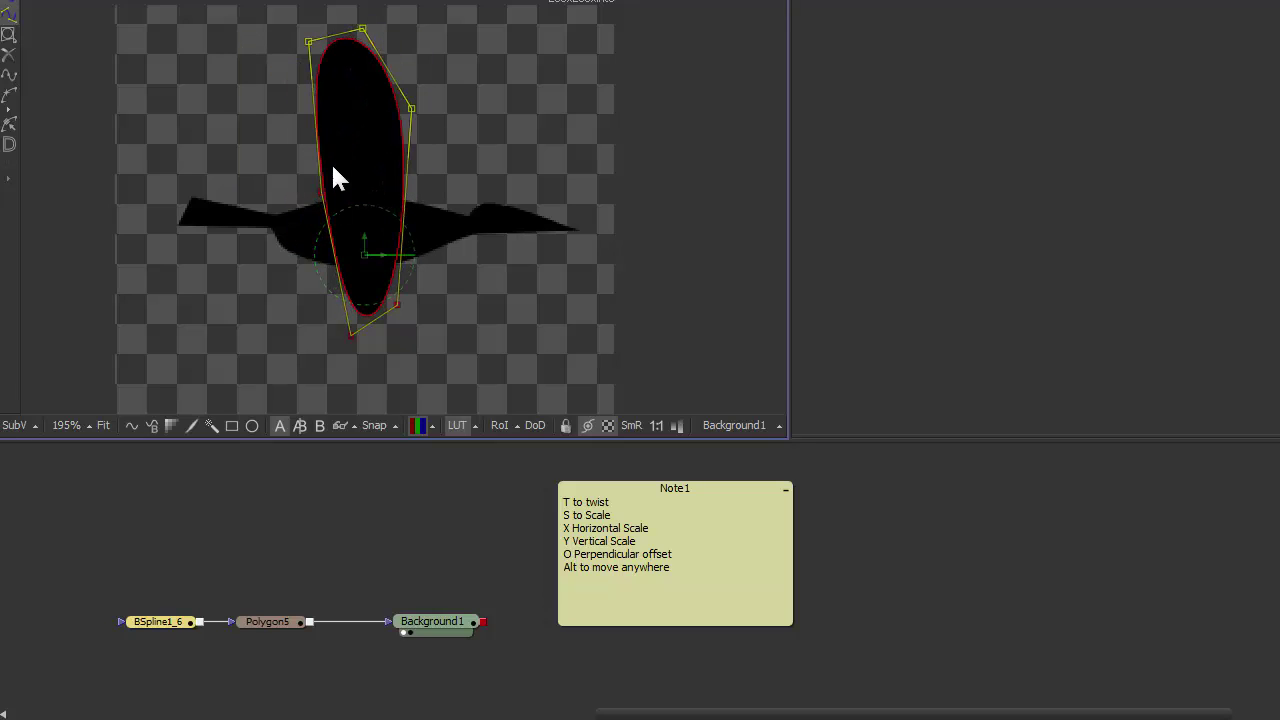
# - Refine the wing by bending its left edge inward, pushing its upper right point outward and raising its two base points into the body
pyautogui.moveTo(346, 148)
pyautogui.mouseDown()
pyautogui.moveTo(318, 194)
pyautogui.moveTo(352, 140)
pyautogui.mouseUp()
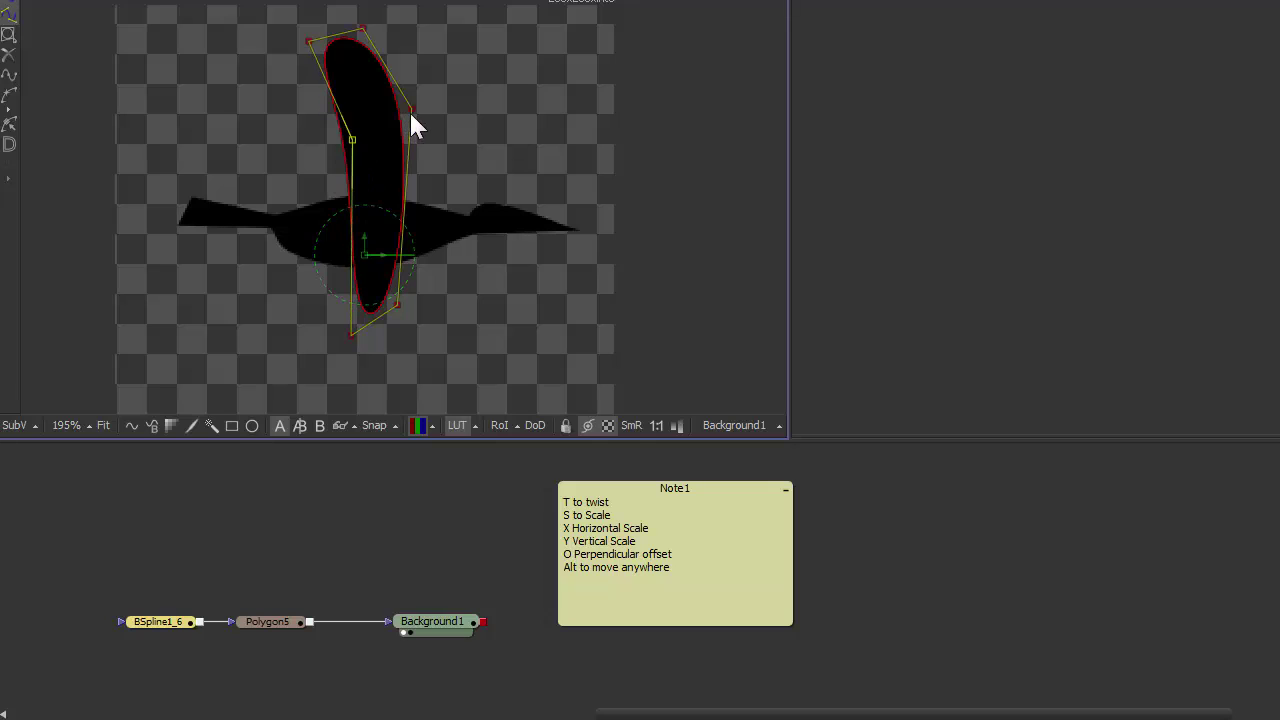
pyautogui.moveTo(410, 109); pyautogui.dragTo(417, 103)
pyautogui.click(352, 334)
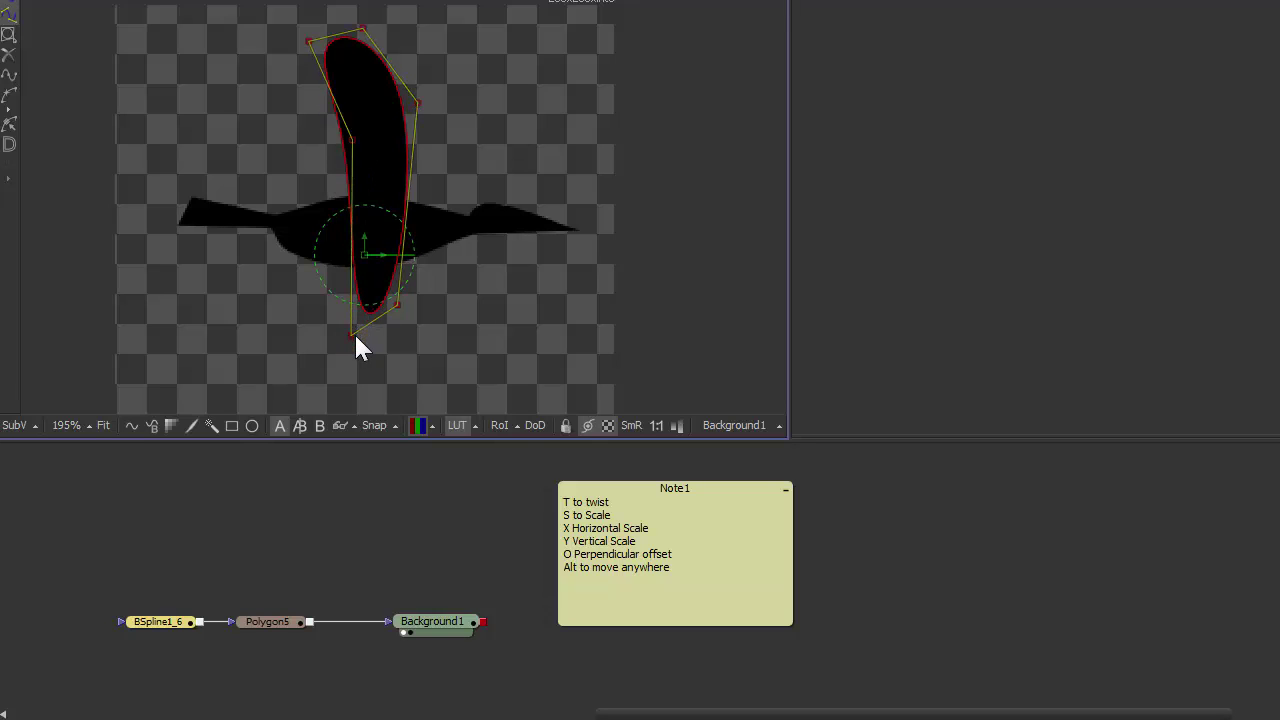
pyautogui.moveTo(397, 305); pyautogui.dragTo(394, 317)
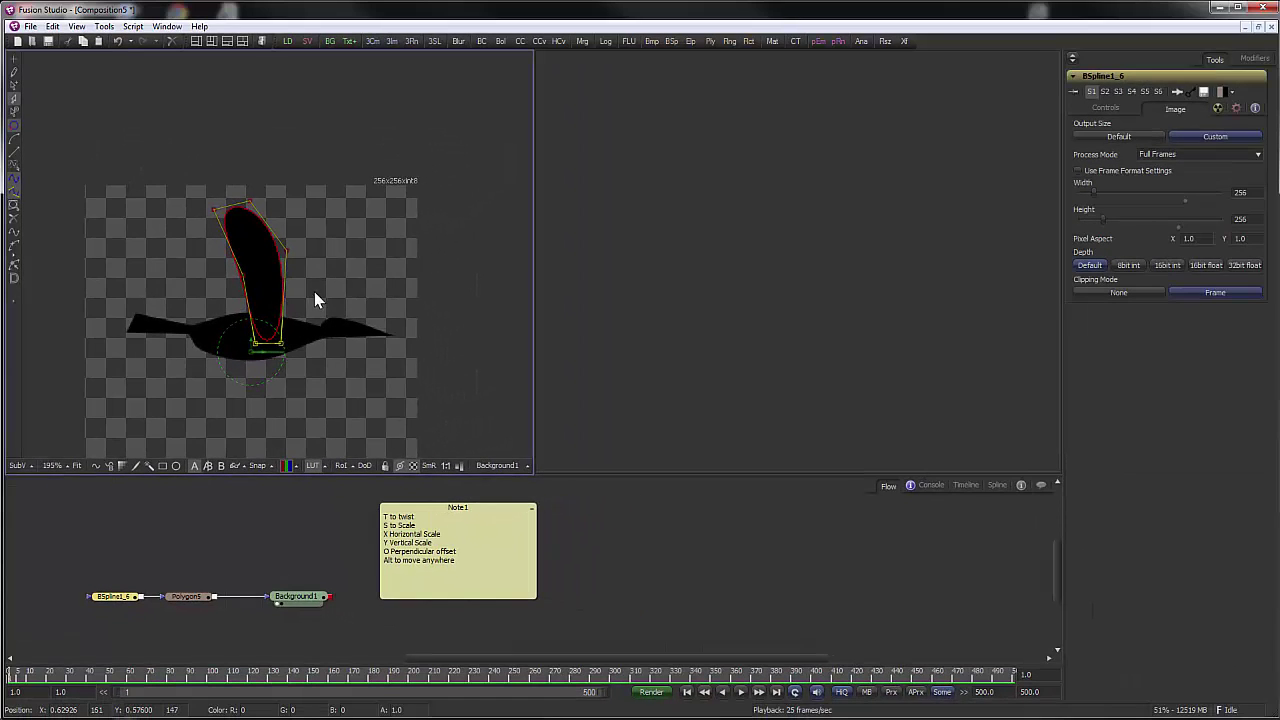
pyautogui.click(303, 304)
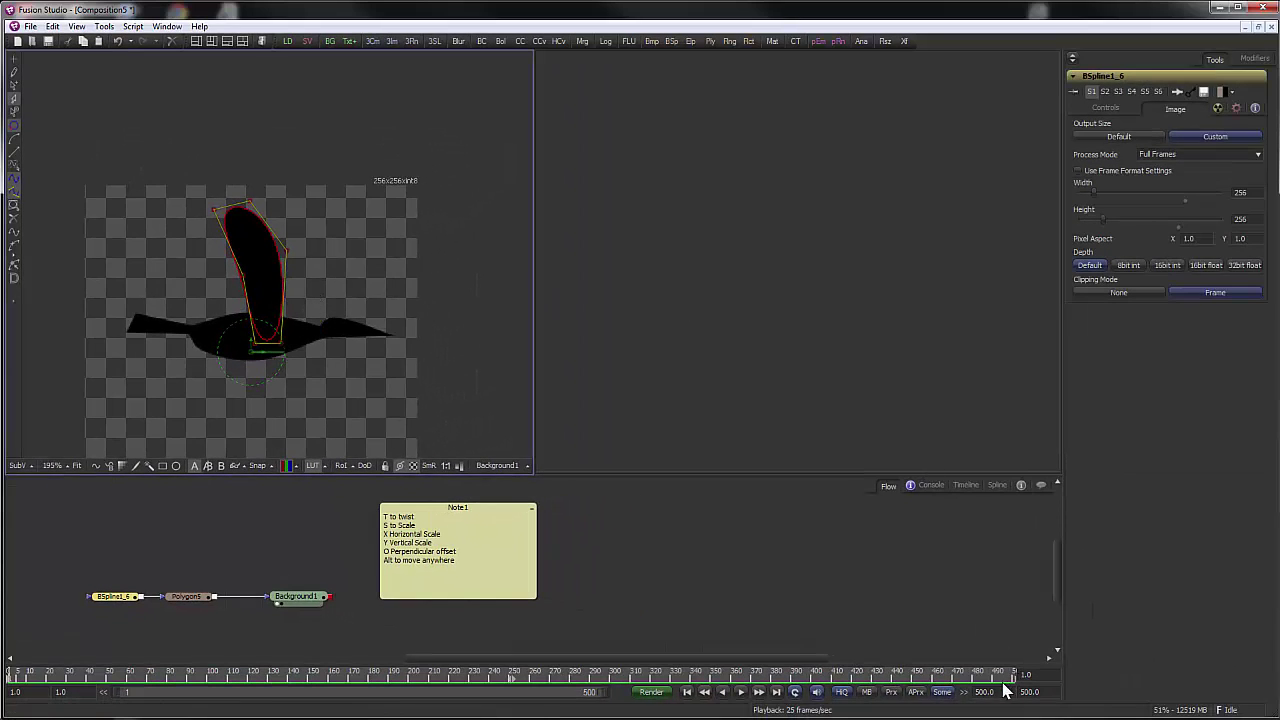
# - Set both the render end and the global end of the timeline to frame 15, and deselect the B-spline node
pyautogui.moveTo(998, 692); pyautogui.dragTo(853, 699)
pyautogui.write('15')
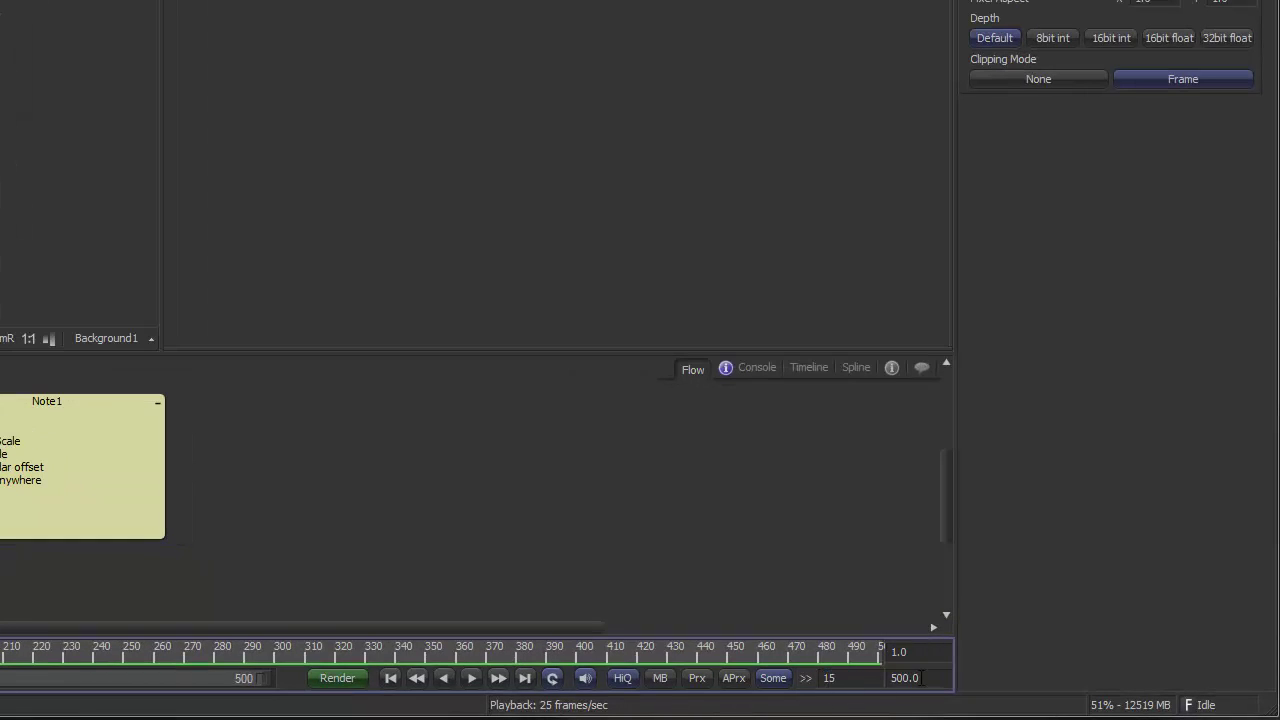
pyautogui.write('15')
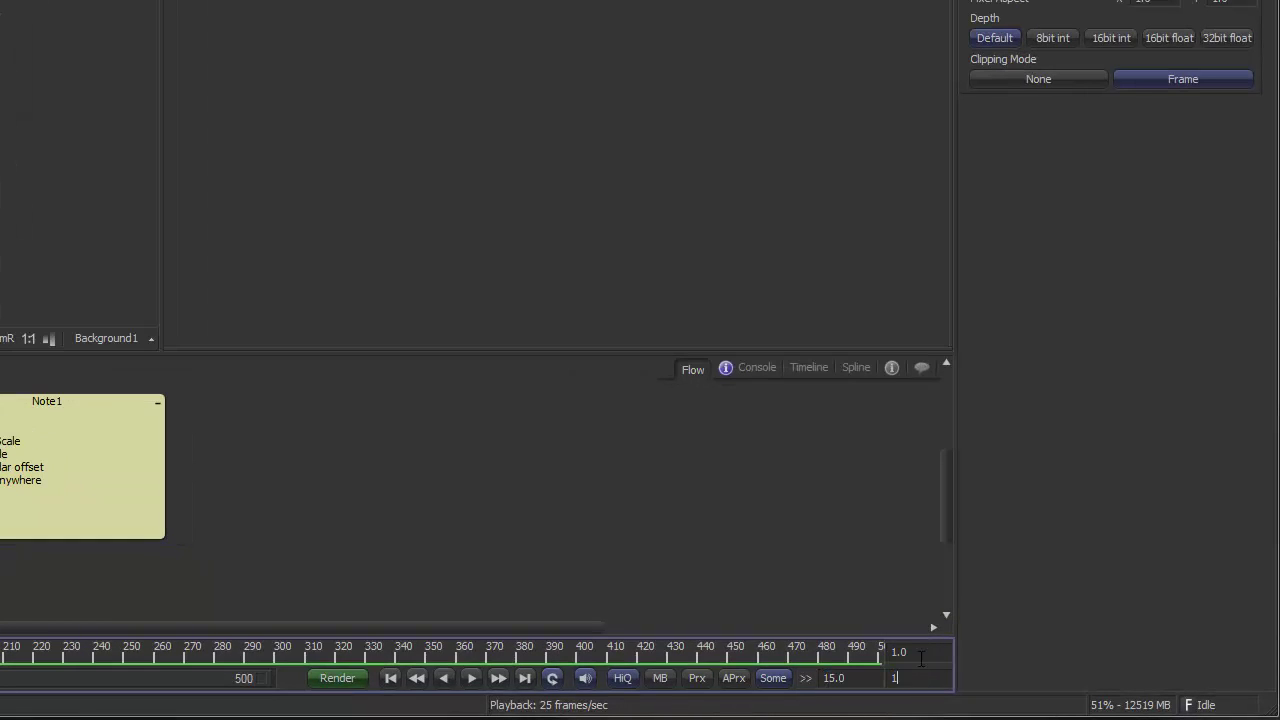
pyautogui.click(921, 654)
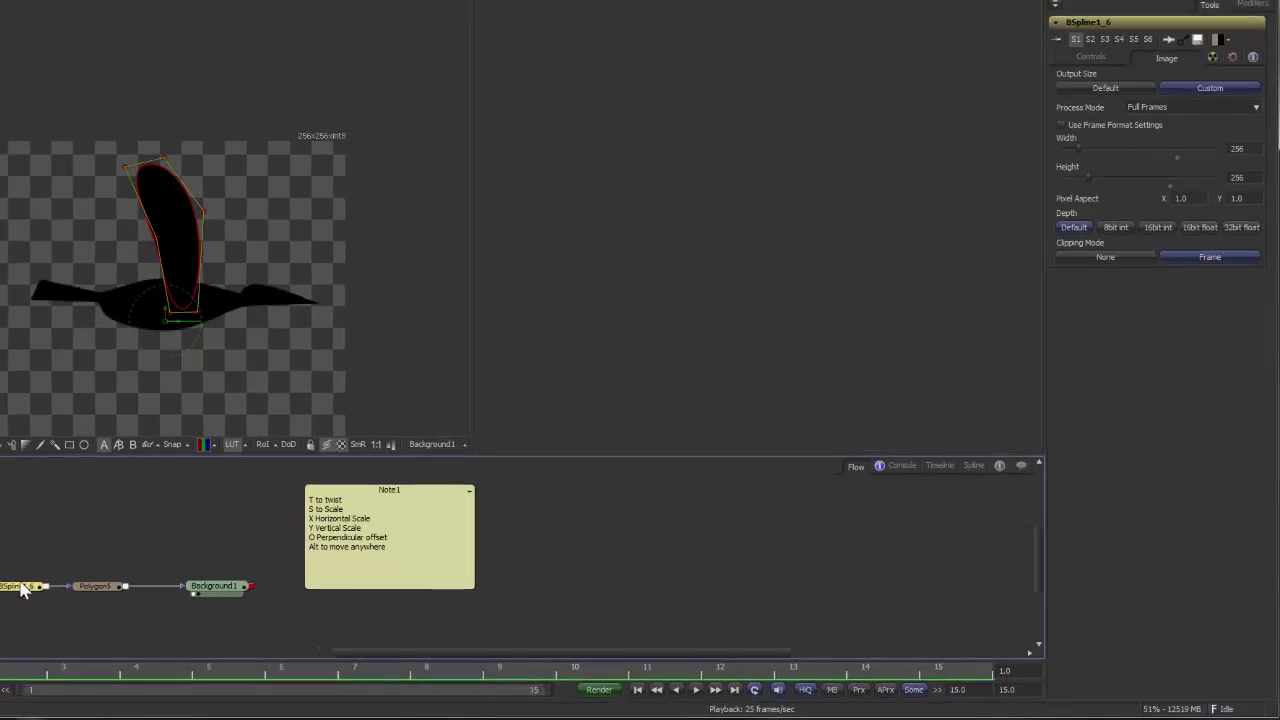
pyautogui.click(54, 557)
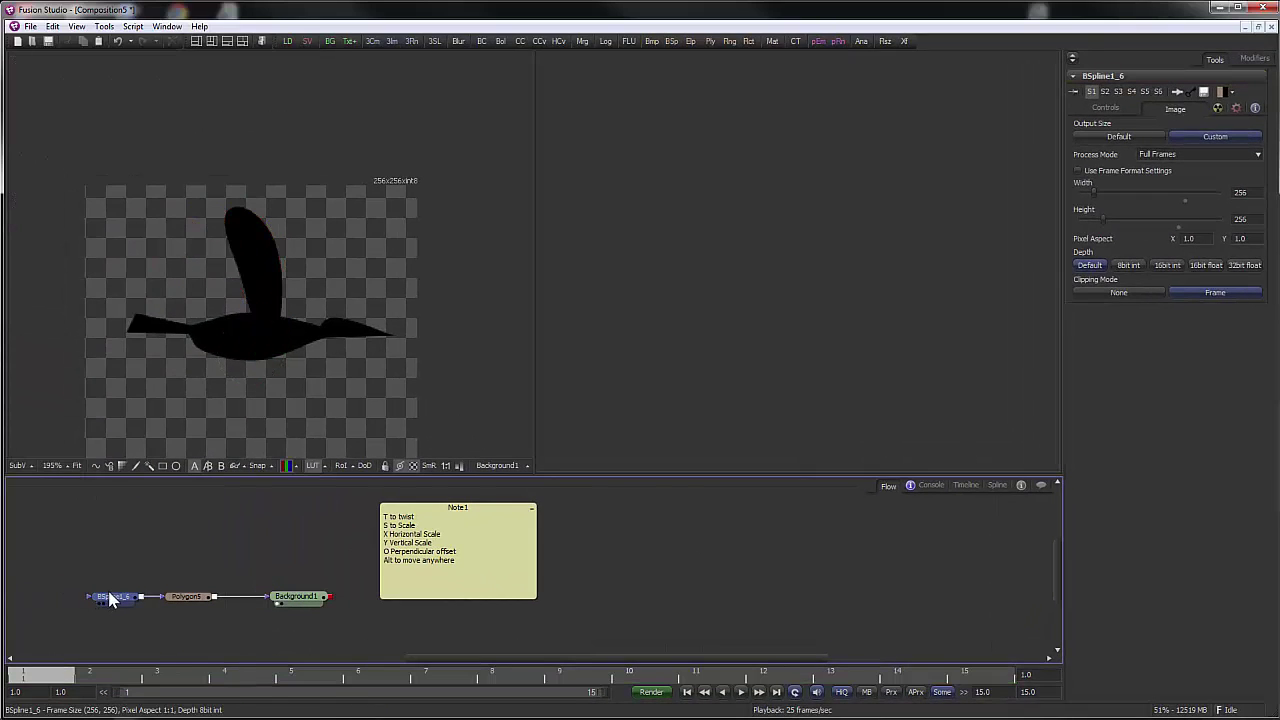
# - Publish the B-spline wing's shape and set a key for it at frame 1
pyautogui.click(113, 597)
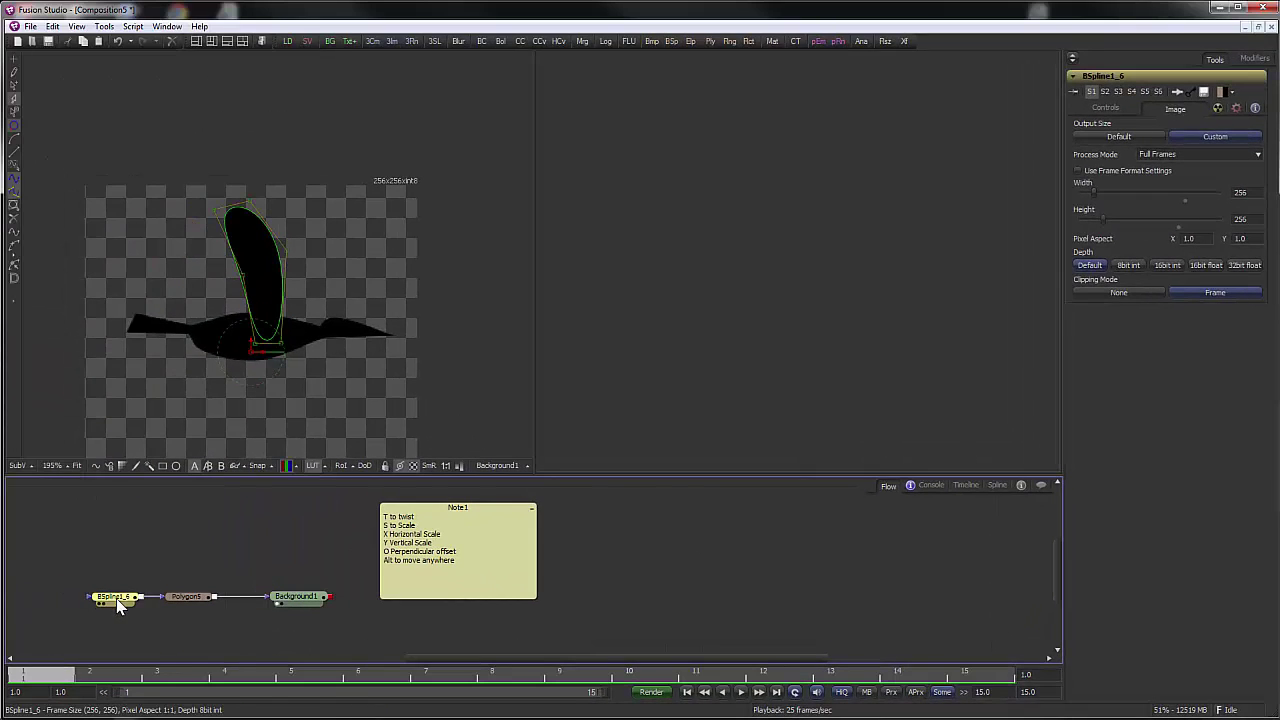
pyautogui.click(1105, 107)
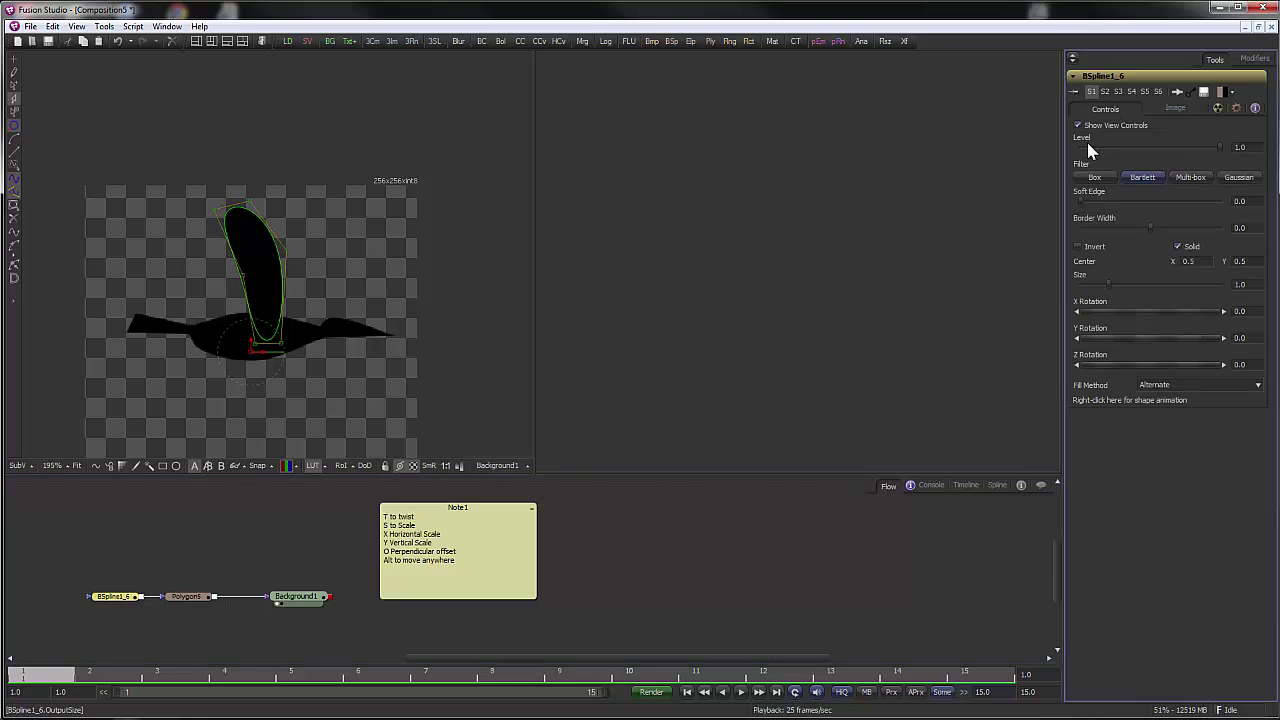
pyautogui.rightClick(1102, 398)
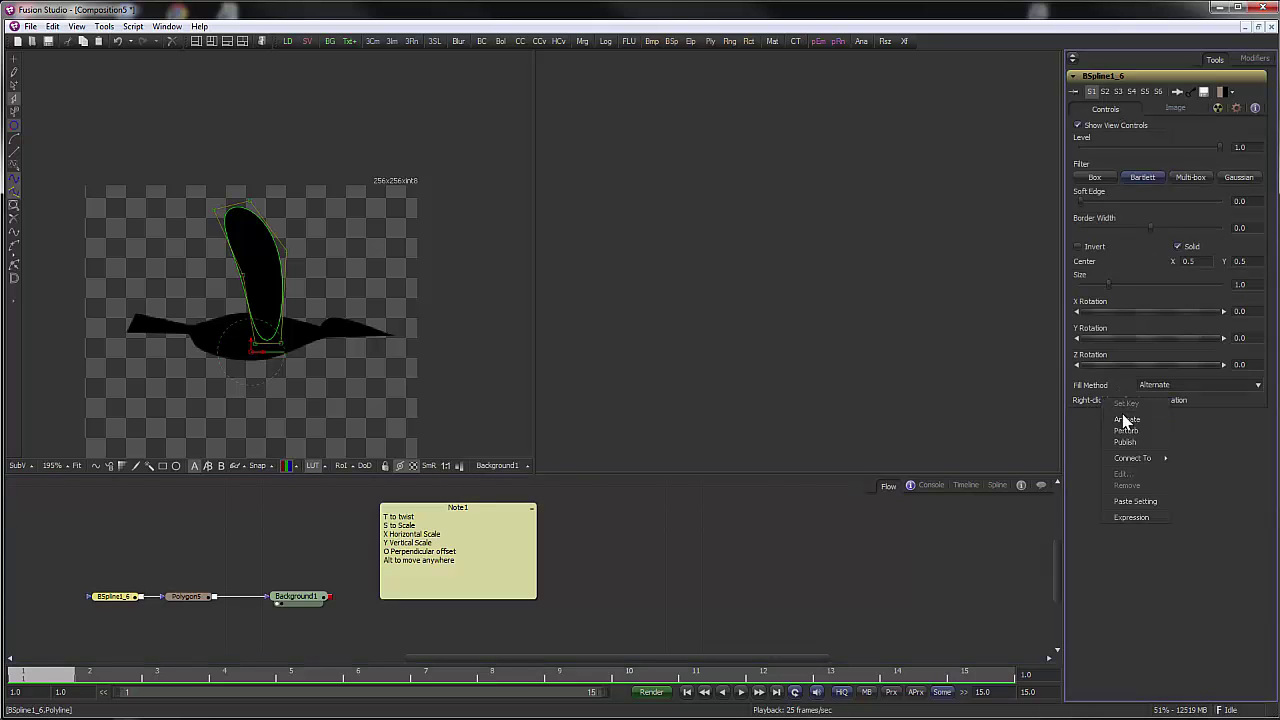
pyautogui.click(1127, 420)
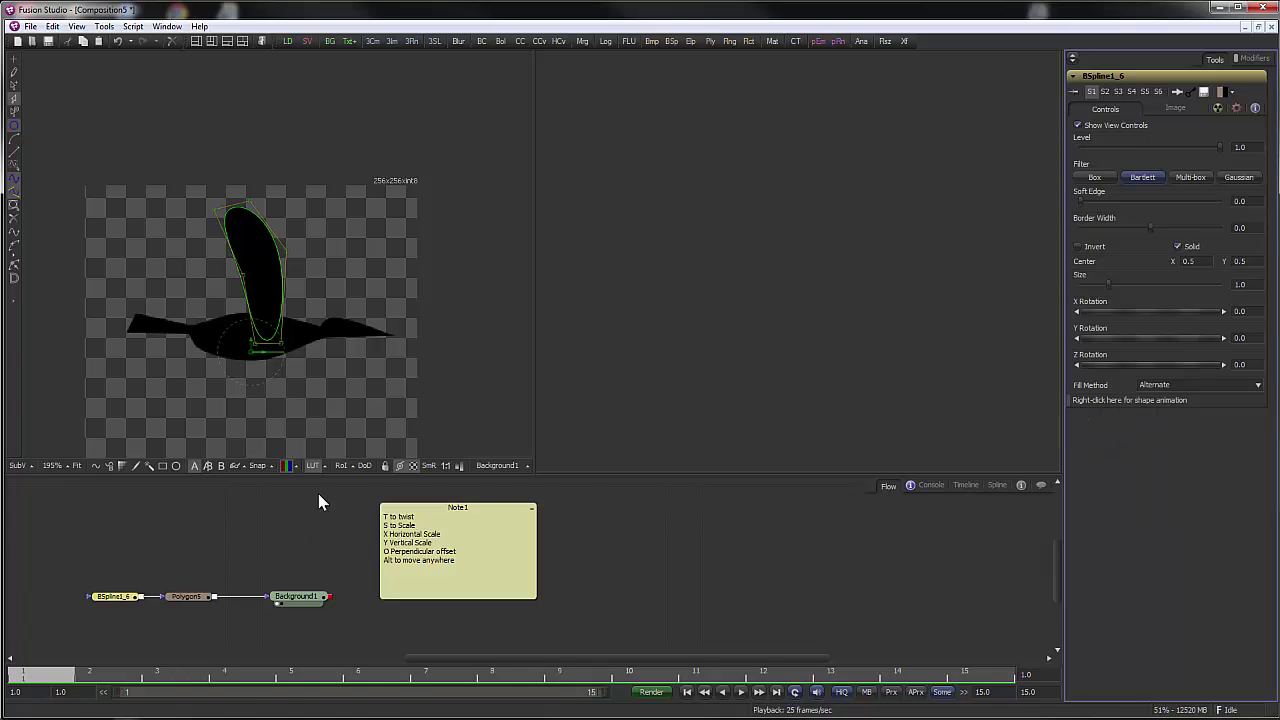
pyautogui.rightClick(1106, 399)
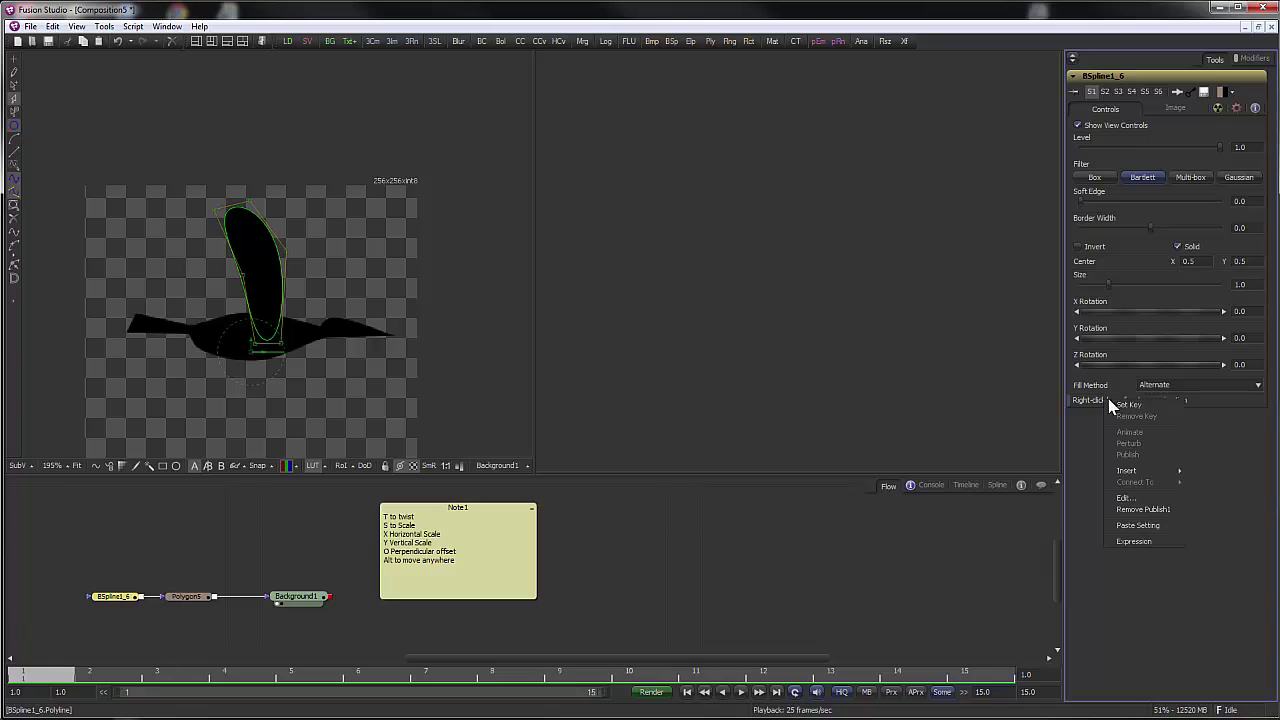
pyautogui.click(1123, 409)
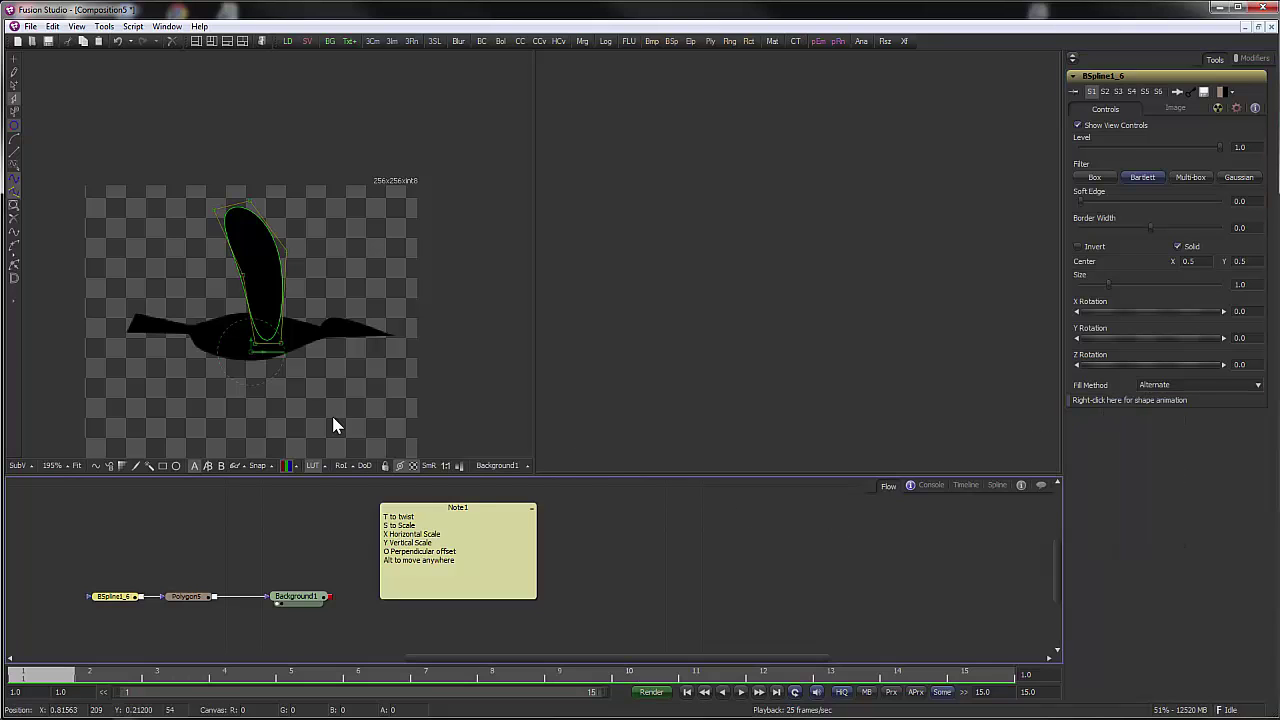
# - Set a second key for the published wing shape at frame 15
pyautogui.moveTo(60, 683); pyautogui.dragTo(1008, 660)
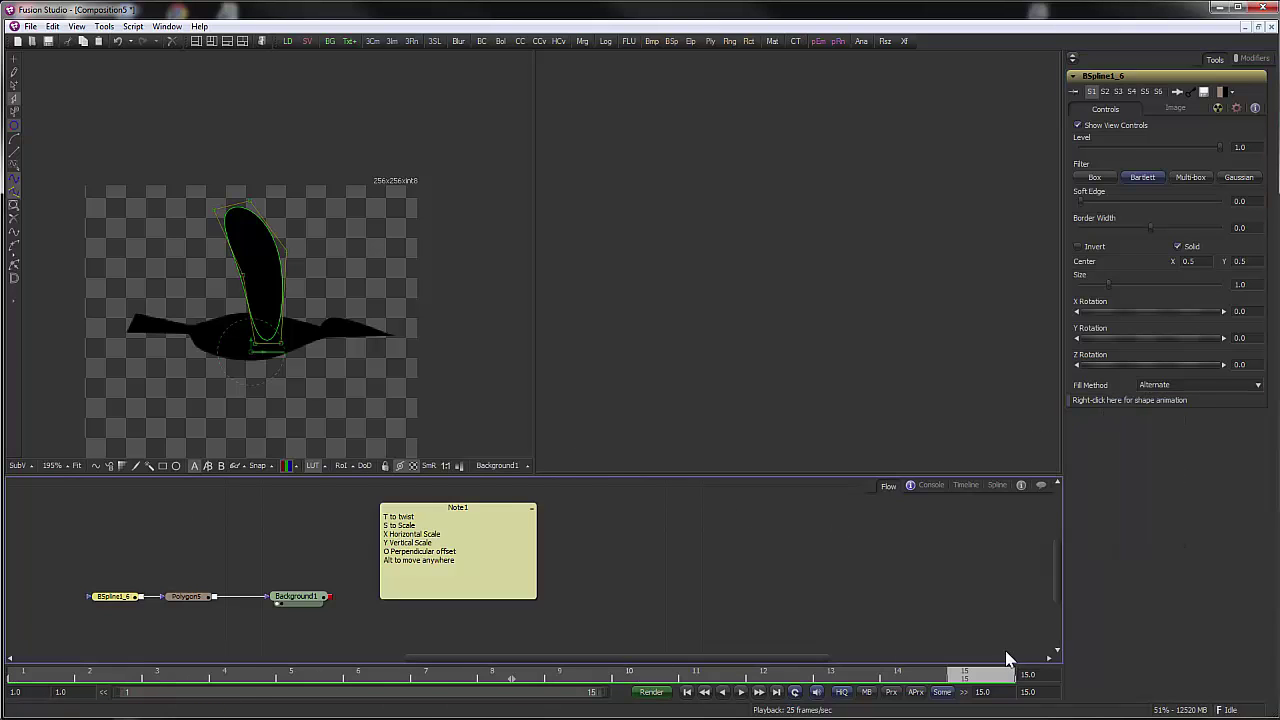
pyautogui.rightClick(1160, 401)
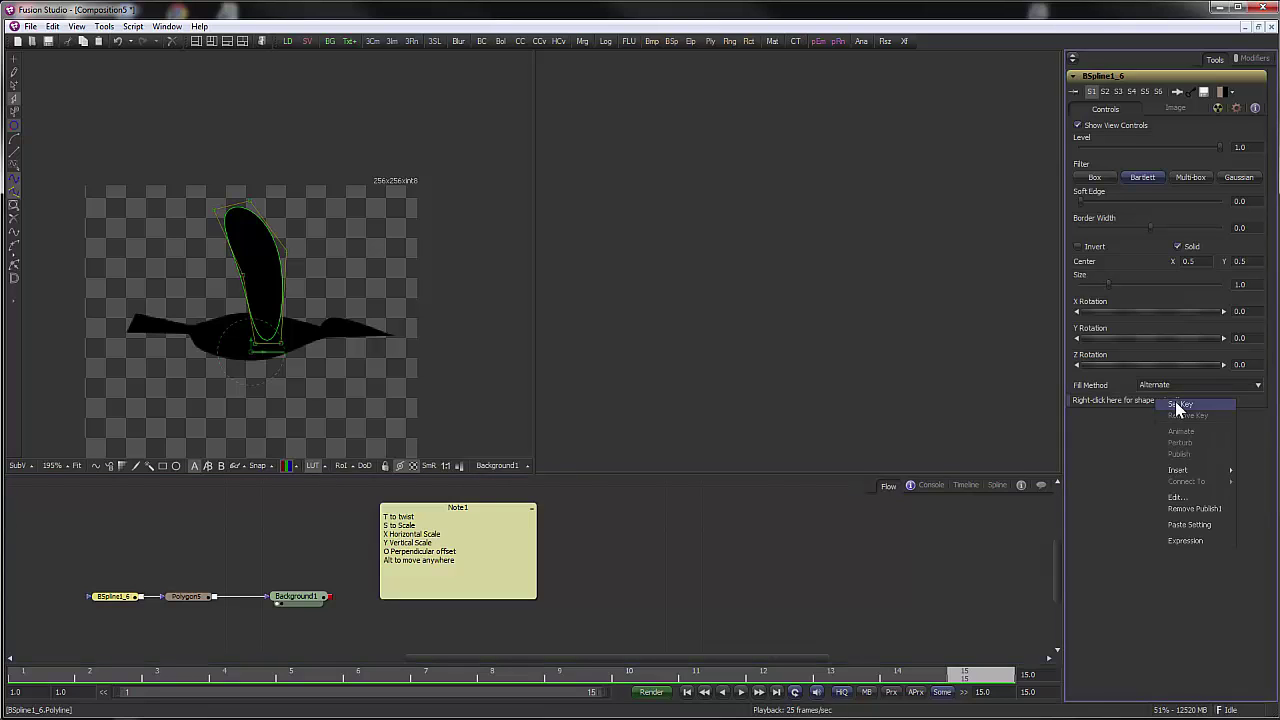
pyautogui.click(1176, 404)
# - Go to frame 4 and move the wing's upper control points down onto the bird's body
pyautogui.moveTo(975, 675); pyautogui.dragTo(18, 608)
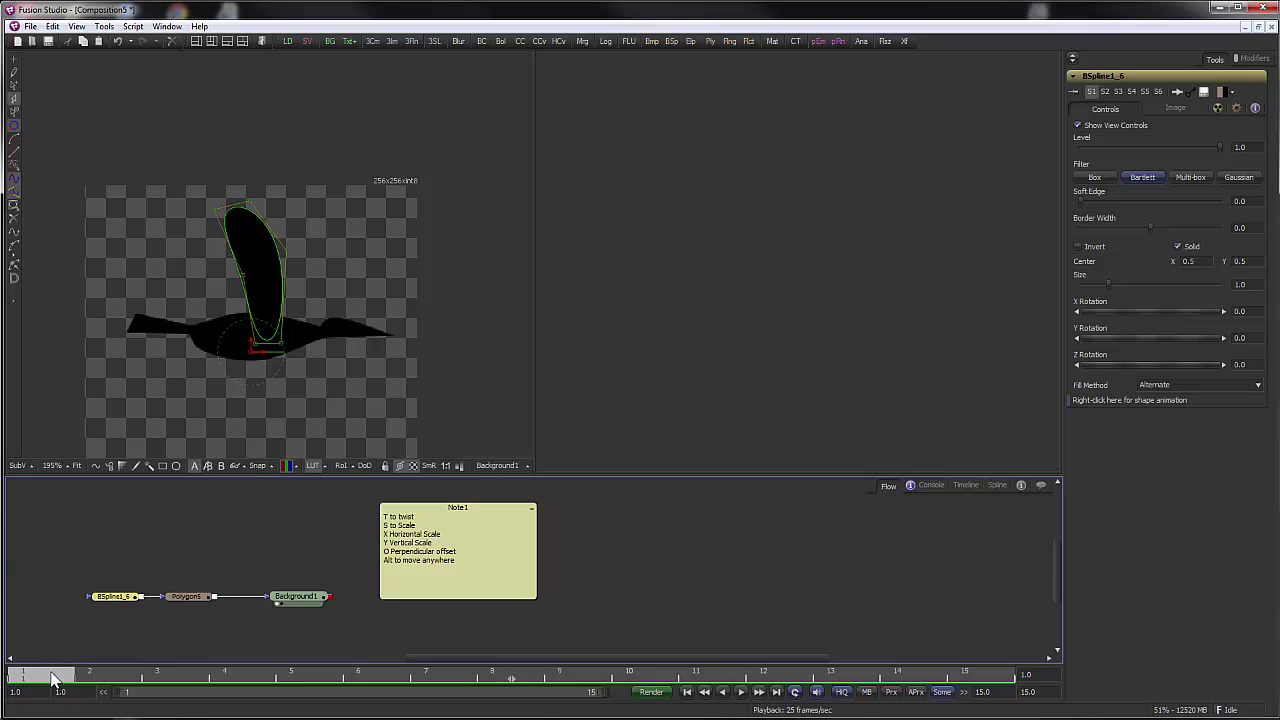
pyautogui.moveTo(55, 678); pyautogui.dragTo(243, 682)
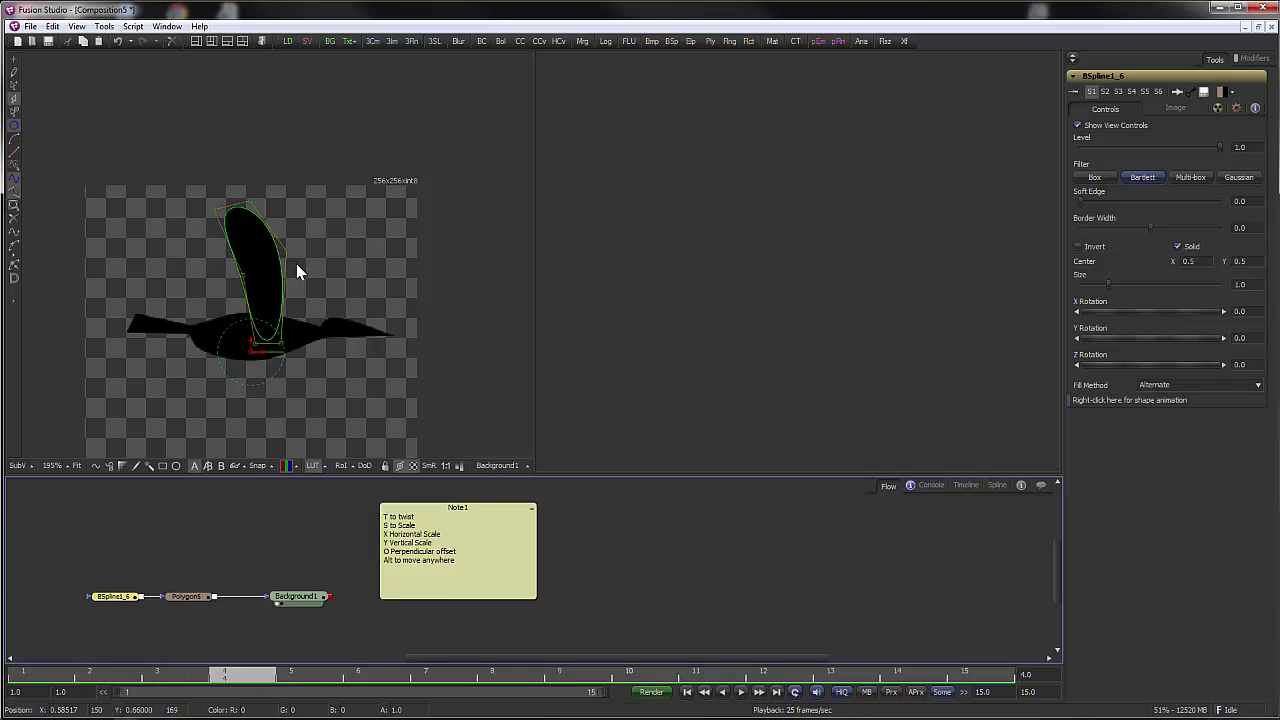
pyautogui.moveTo(256, 684)
pyautogui.mouseDown()
pyautogui.moveTo(183, 683)
pyautogui.moveTo(241, 679)
pyautogui.mouseUp()
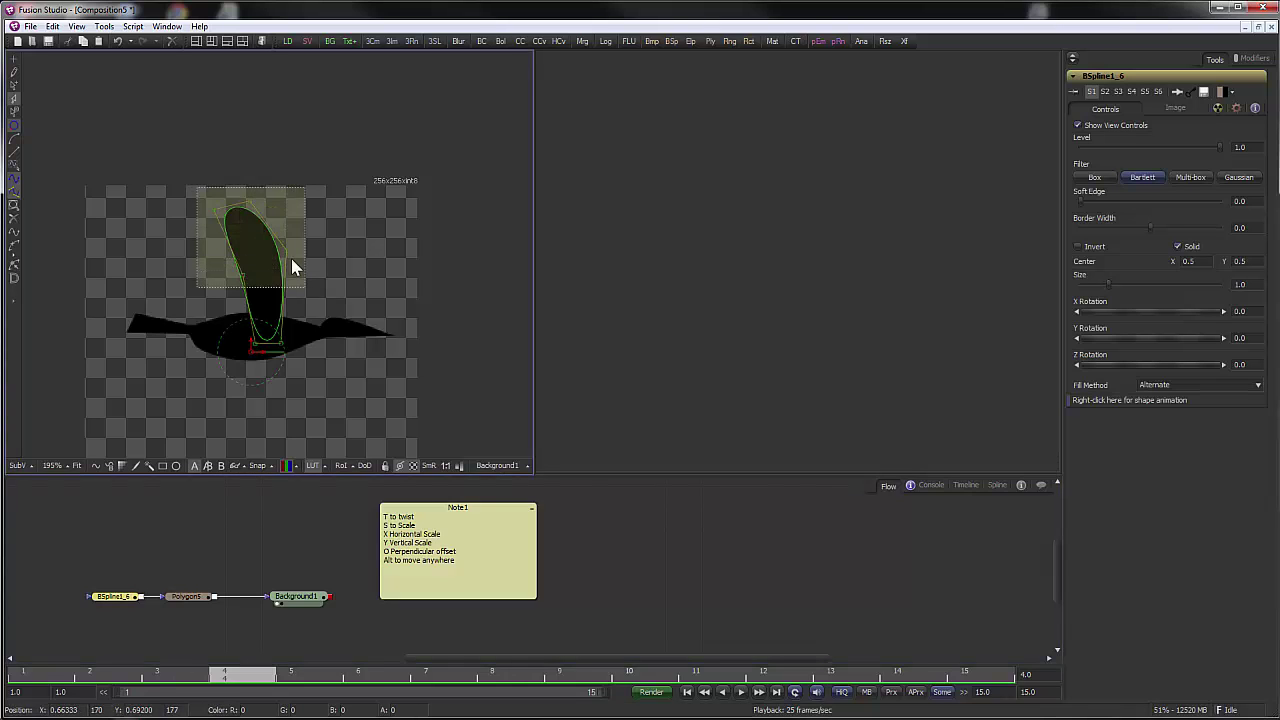
pyautogui.moveTo(292, 259); pyautogui.dragTo(286, 329)
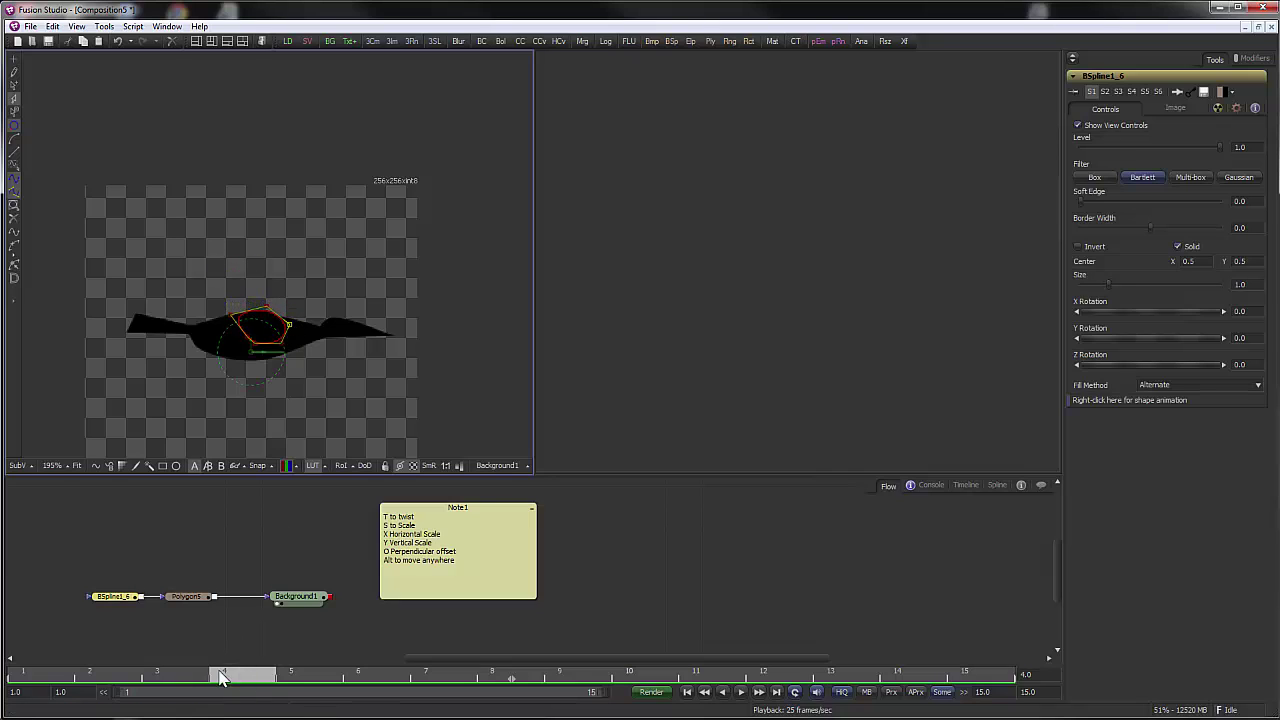
# - Return to frame 1, display the B-spline mask and remove the Publish1 modifier from its shape
pyautogui.moveTo(221, 677); pyautogui.dragTo(15, 672)
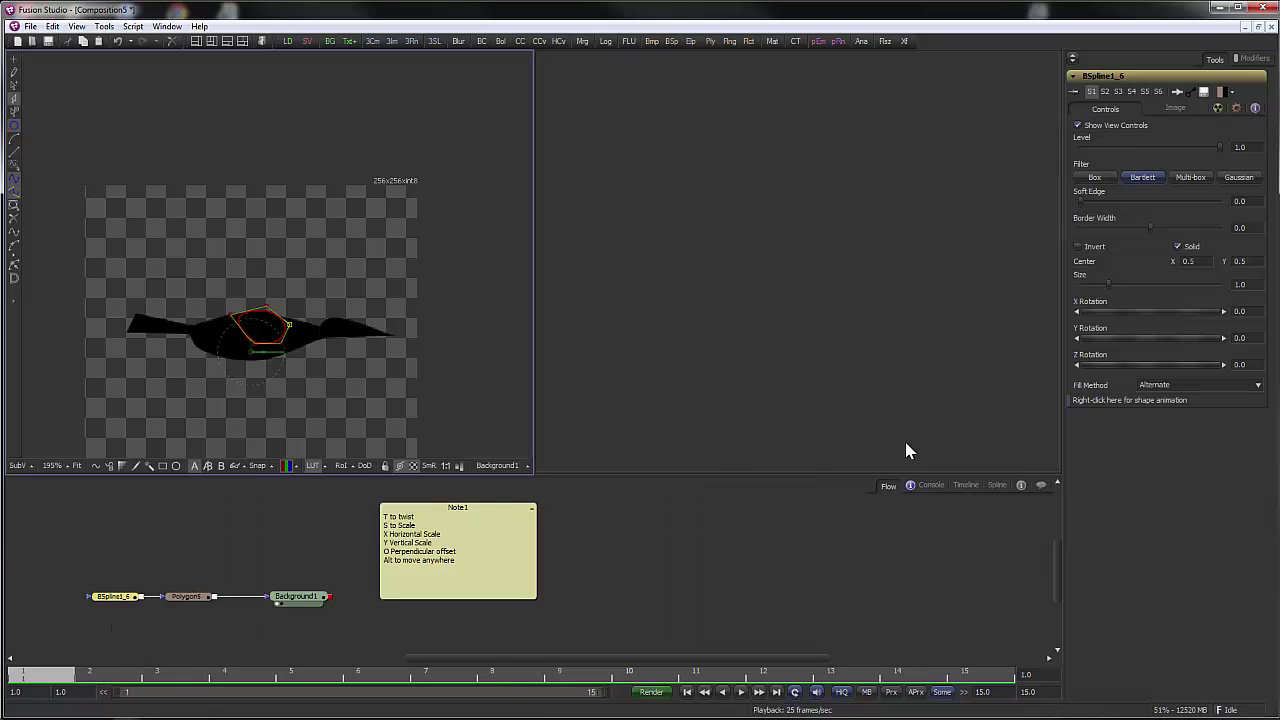
pyautogui.rightClick(1091, 401)
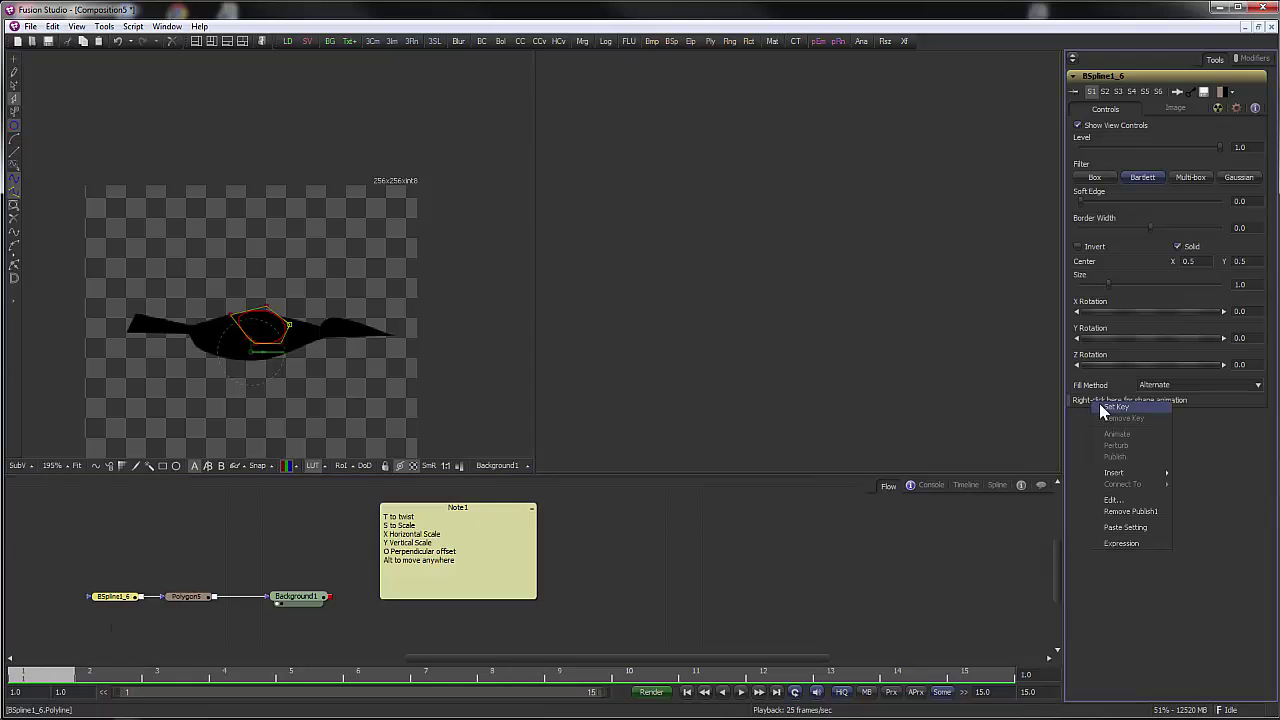
pyautogui.click(1099, 404)
pyautogui.rightClick(1089, 399)
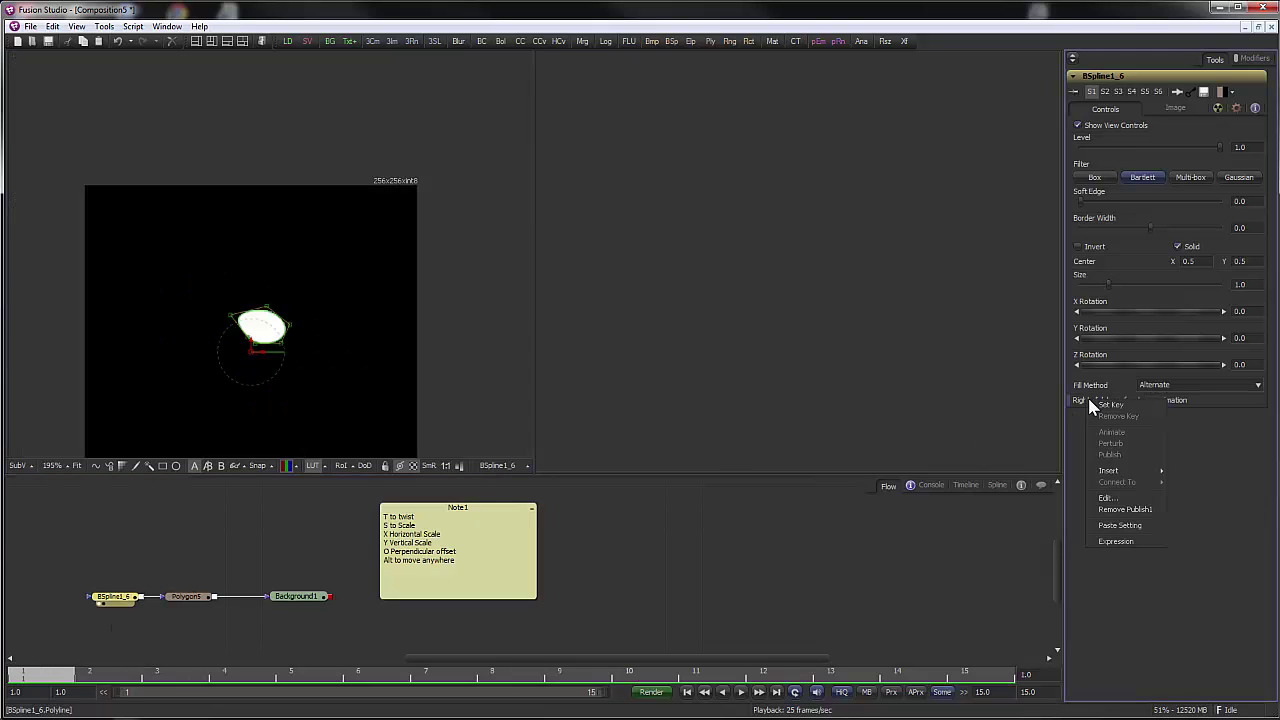
pyautogui.click(1120, 509)
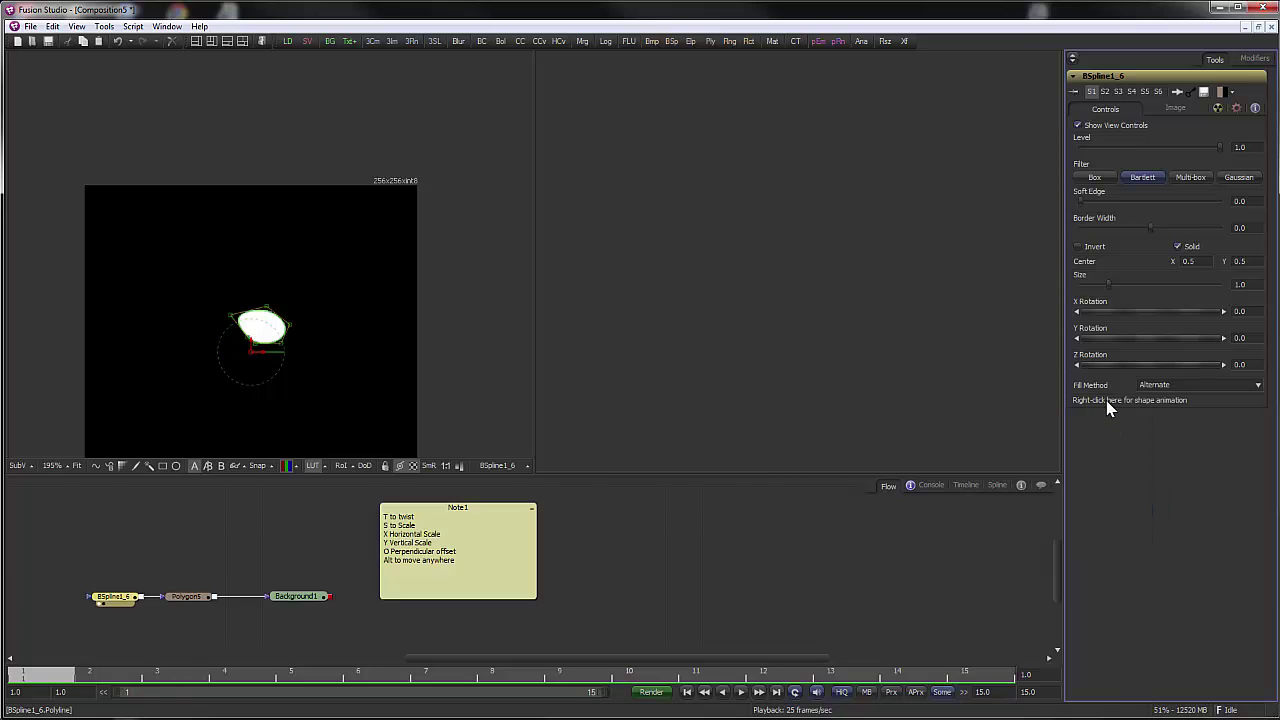
# - Animate the B-spline wing's shape at frame 1, display Background1 and pull the wing's control points up above the bird's body
pyautogui.rightClick(1105, 401)
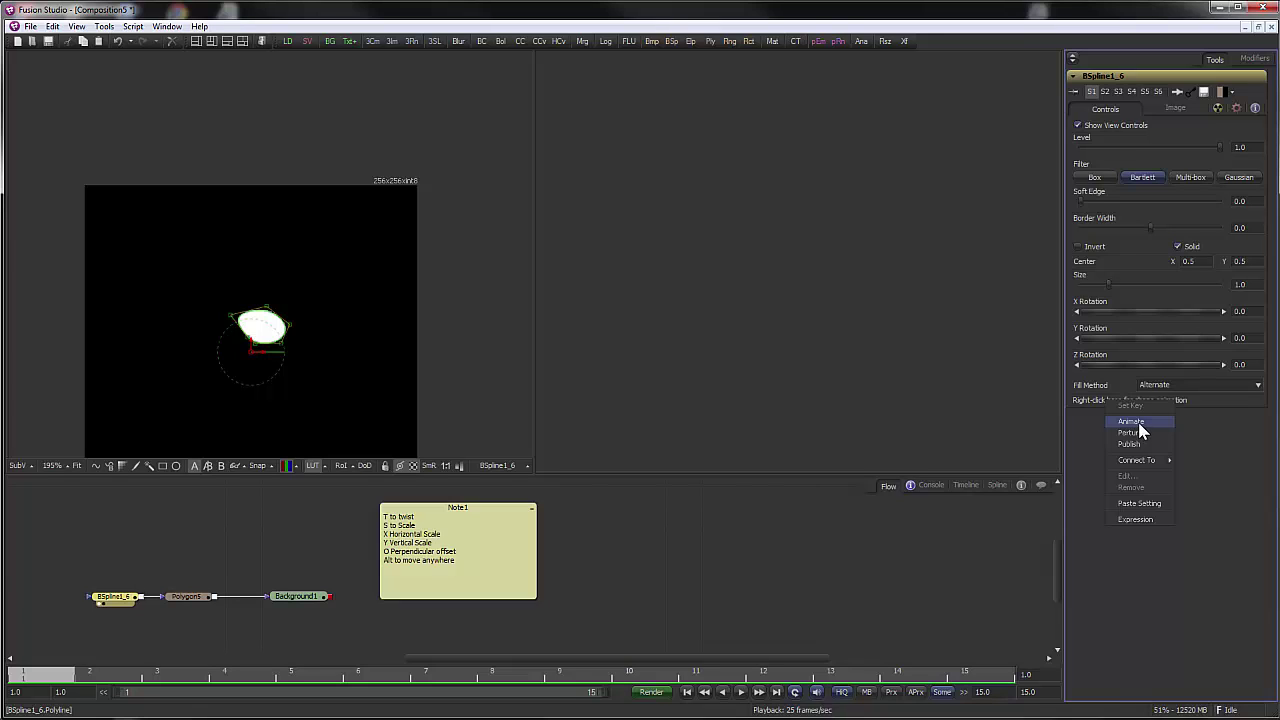
pyautogui.click(1139, 424)
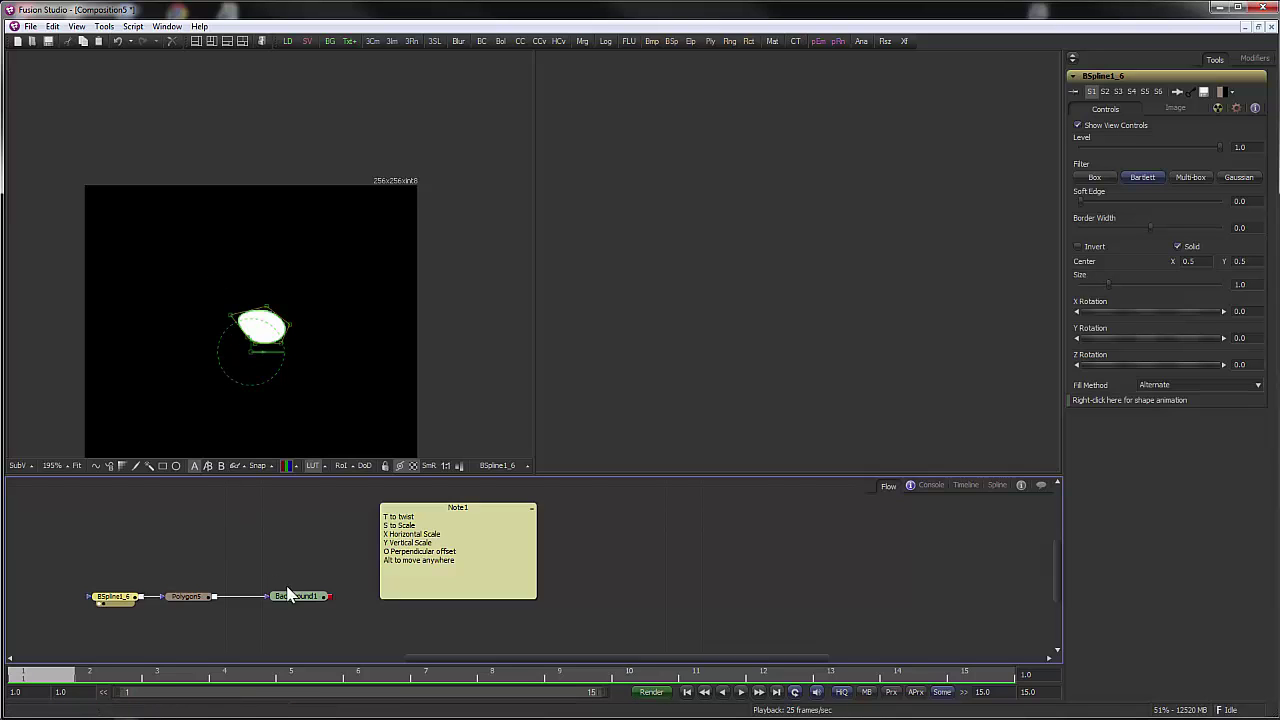
pyautogui.moveTo(329, 508); pyautogui.dragTo(276, 320)
pyautogui.moveTo(269, 261); pyautogui.dragTo(270, 260)
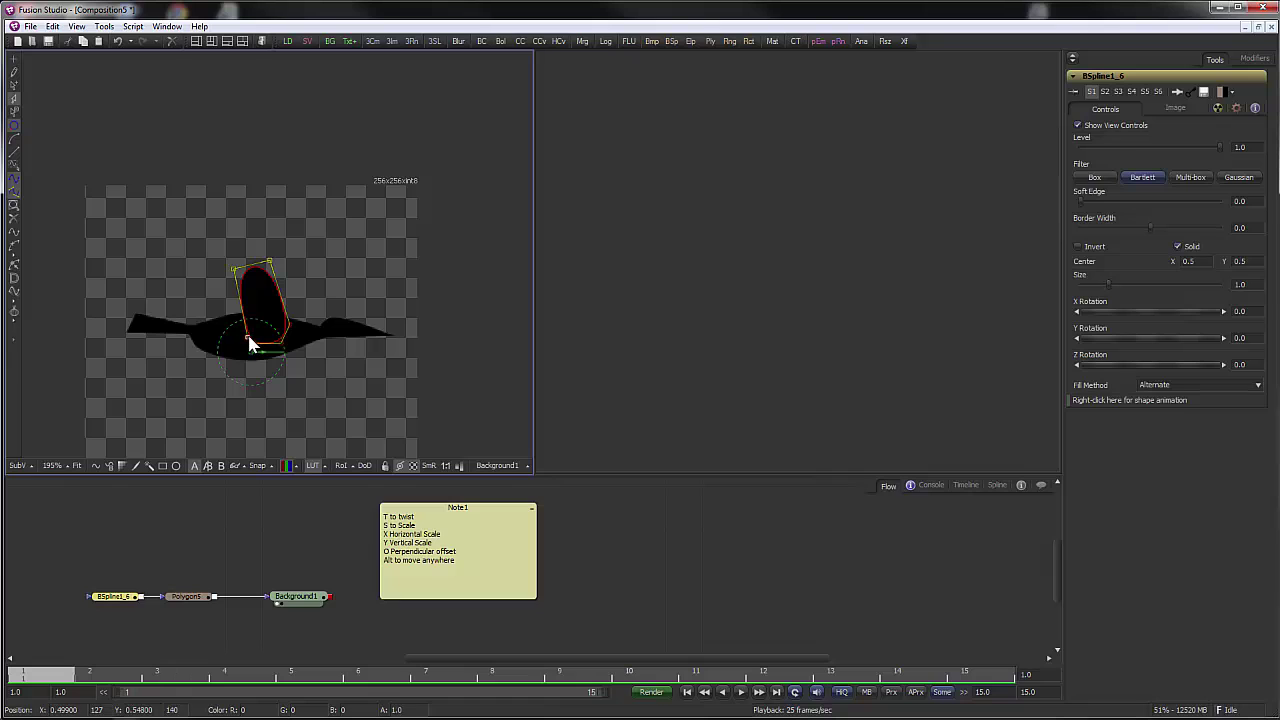
pyautogui.moveTo(247, 335)
pyautogui.mouseDown()
pyautogui.moveTo(257, 316)
pyautogui.moveTo(287, 309)
pyautogui.mouseUp()
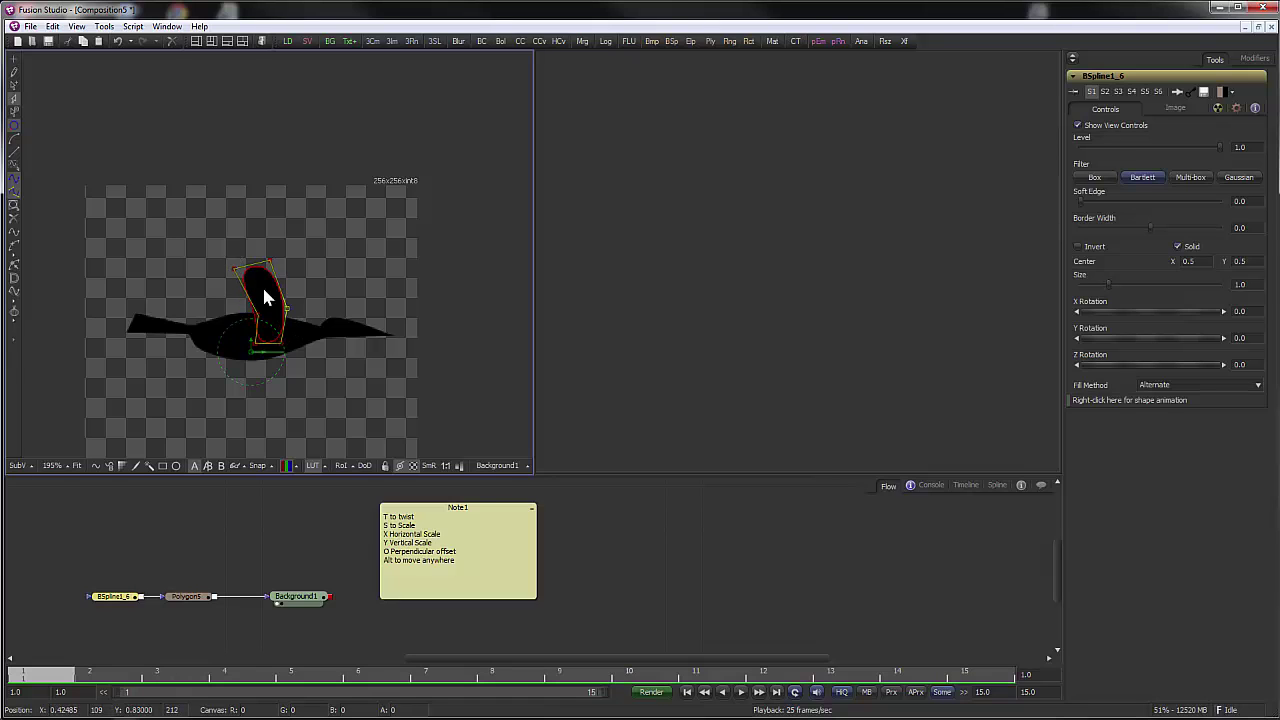
pyautogui.moveTo(226, 242)
pyautogui.mouseDown()
pyautogui.moveTo(294, 318)
pyautogui.moveTo(281, 270)
pyautogui.moveTo(302, 270)
pyautogui.moveTo(253, 298)
pyautogui.mouseUp()
# - Set a shape animation key for the wing at frame 15
pyautogui.moveTo(86, 671); pyautogui.dragTo(1028, 610)
pyautogui.rightClick(1154, 401)
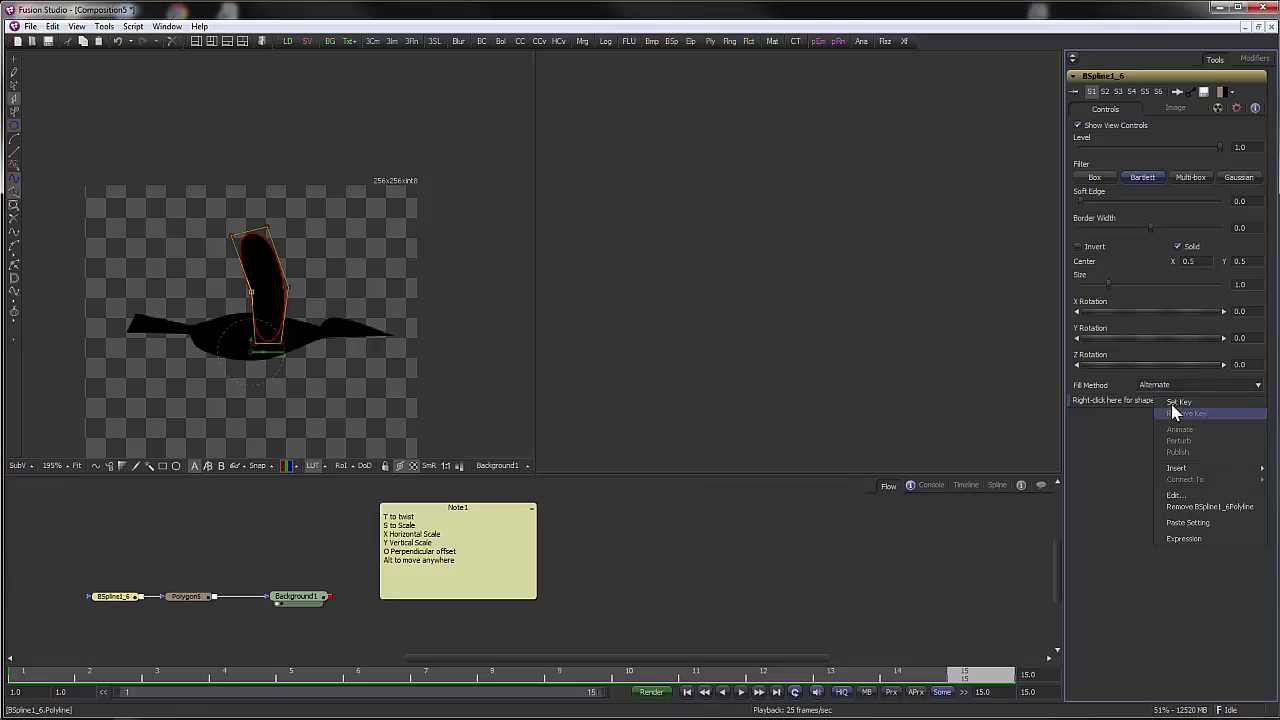
pyautogui.click(1170, 404)
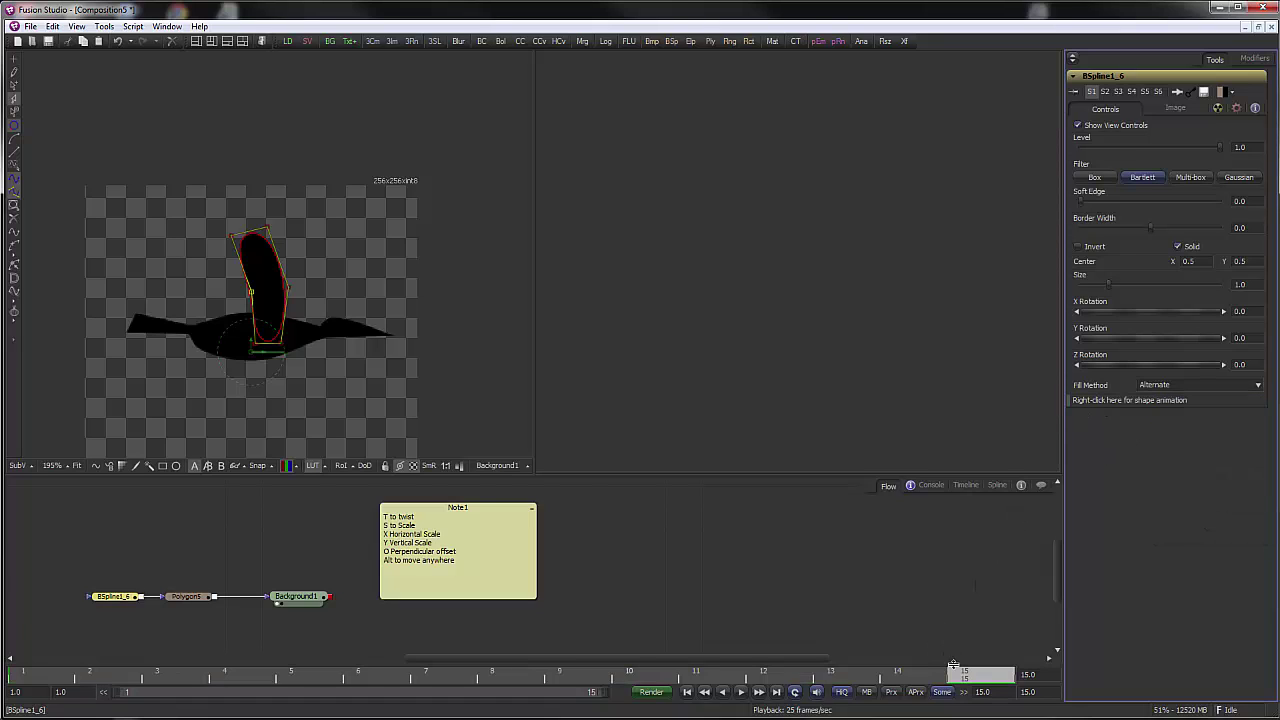
# - Return to frame 1, raise the wing's control points higher and bend its tip back towards the bird's tail
pyautogui.click(890, 677)
pyautogui.moveTo(890, 677); pyautogui.dragTo(22, 672)
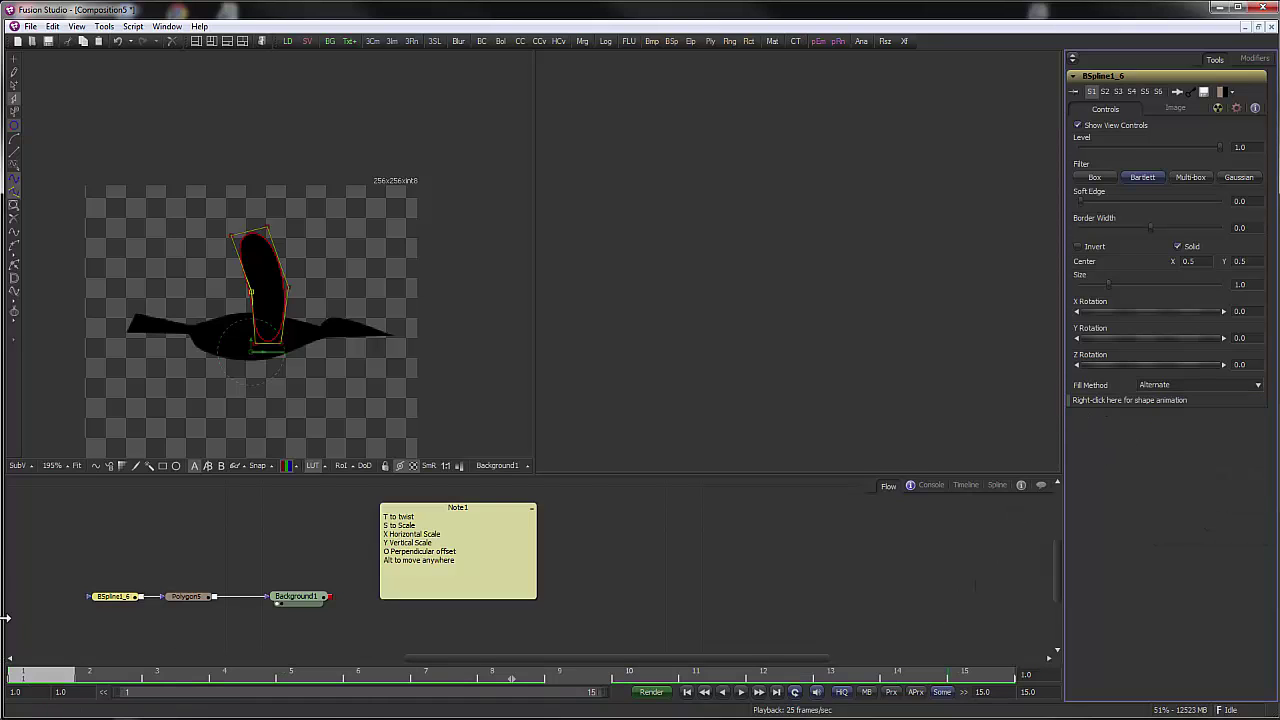
pyautogui.moveTo(143, 221); pyautogui.dragTo(289, 256)
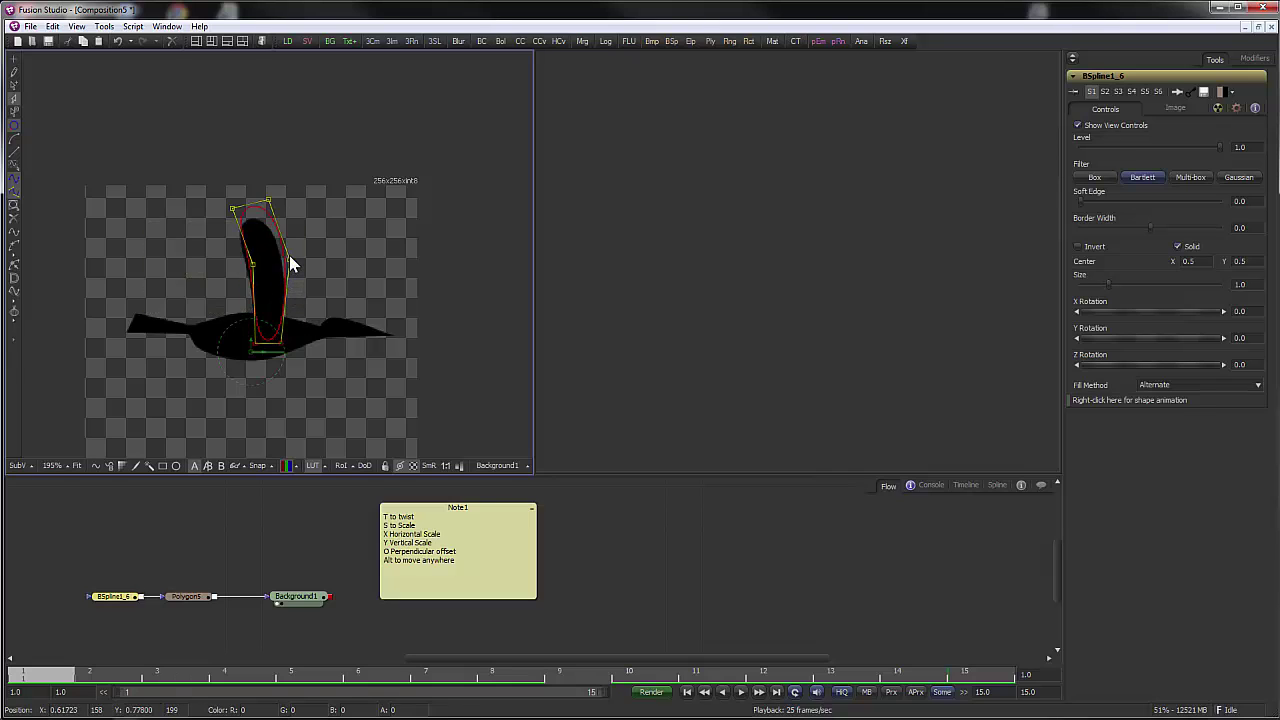
pyautogui.moveTo(268, 197); pyautogui.dragTo(191, 205)
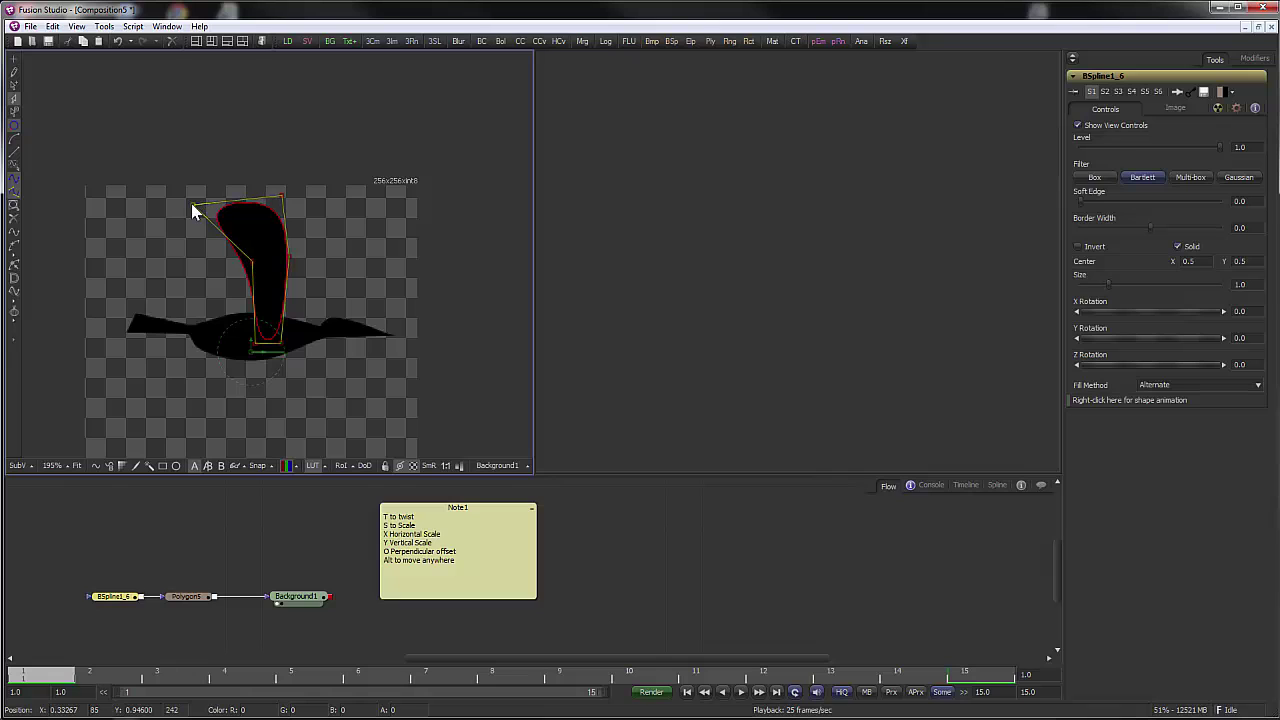
pyautogui.moveTo(253, 261); pyautogui.dragTo(246, 261)
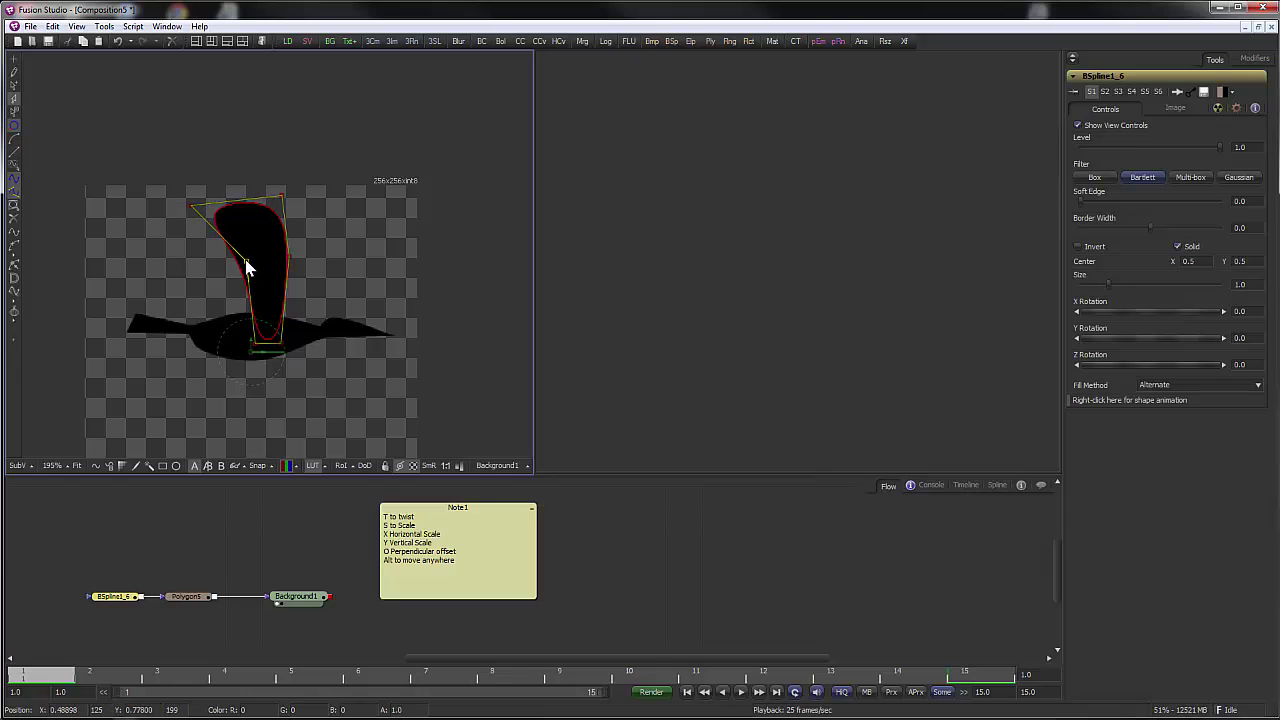
pyautogui.moveTo(282, 198); pyautogui.dragTo(258, 201)
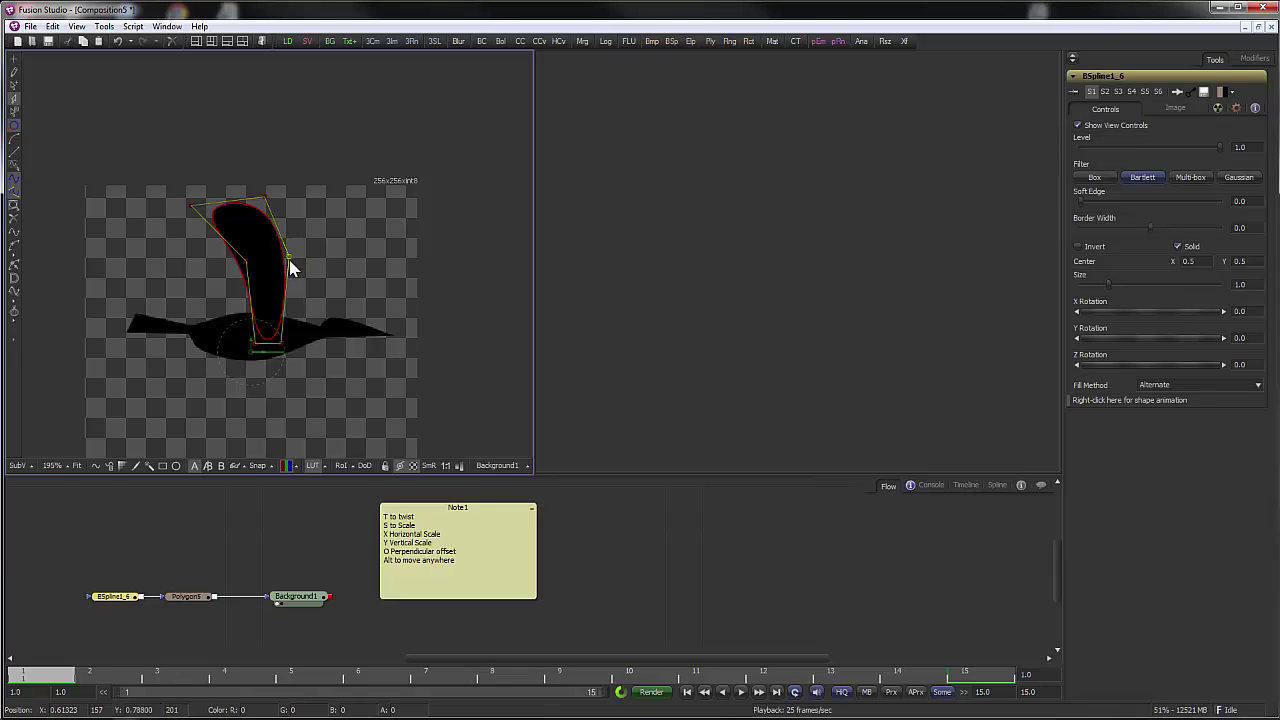
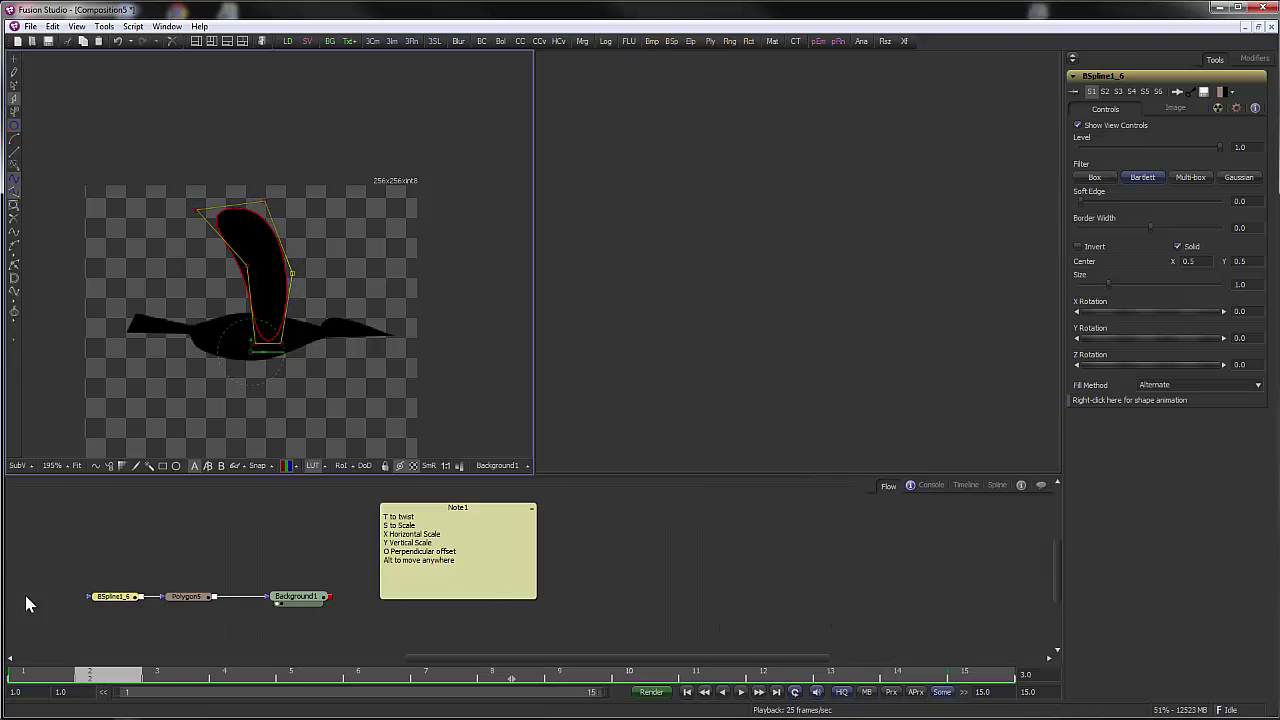
# - Show the BSpline1_6 Polyline curve in the Spline editor and fit it to the view
pyautogui.click(997, 485)
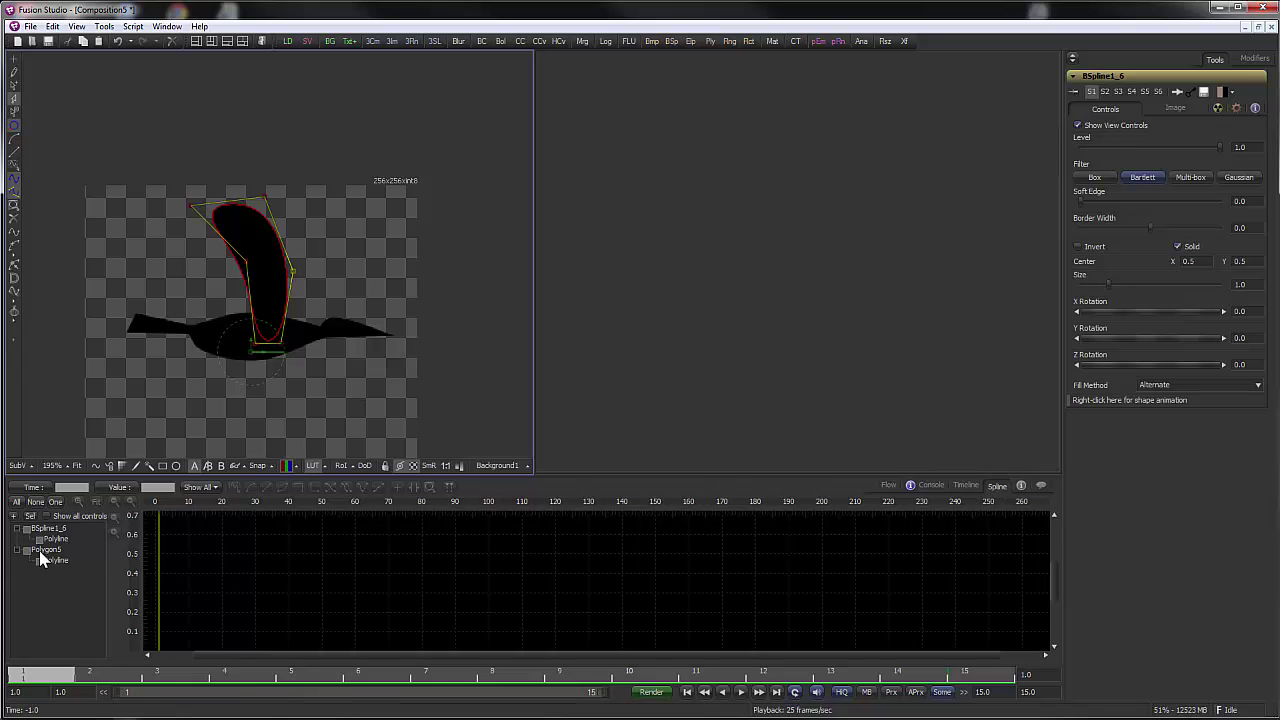
pyautogui.click(30, 529)
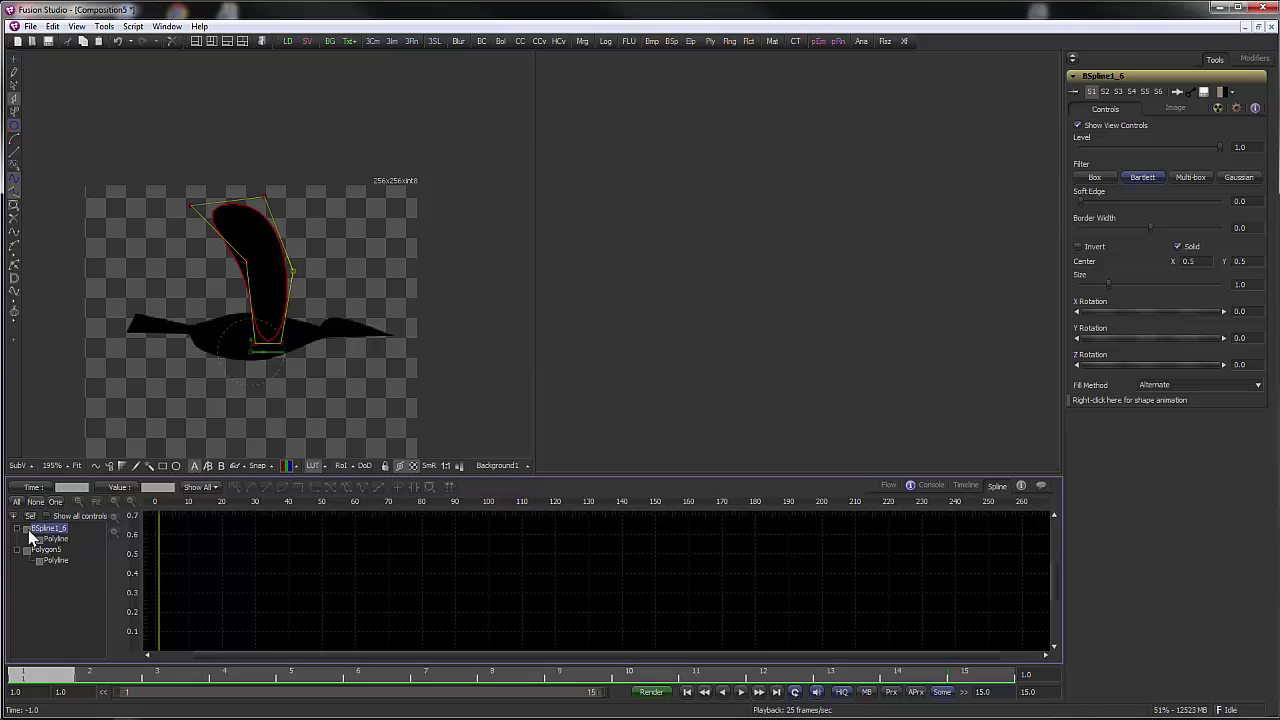
pyautogui.click(39, 540)
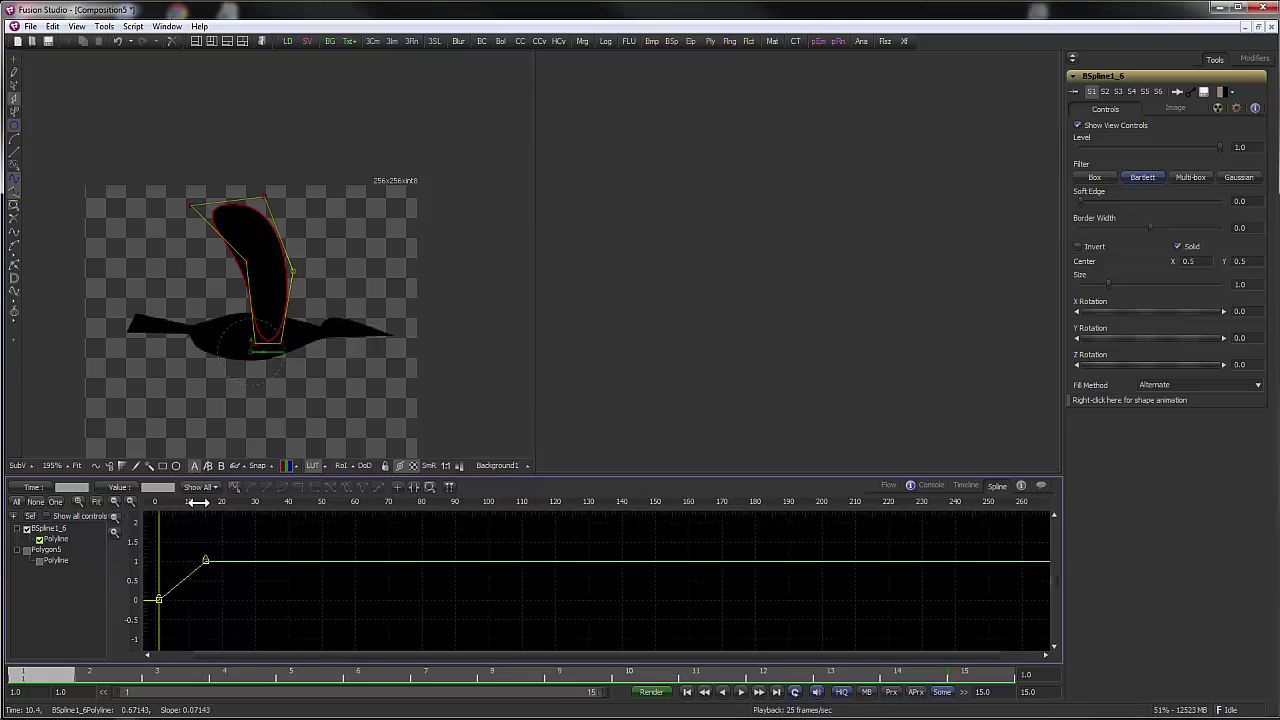
pyautogui.moveTo(200, 503); pyautogui.dragTo(590, 510)
pyautogui.click(93, 503)
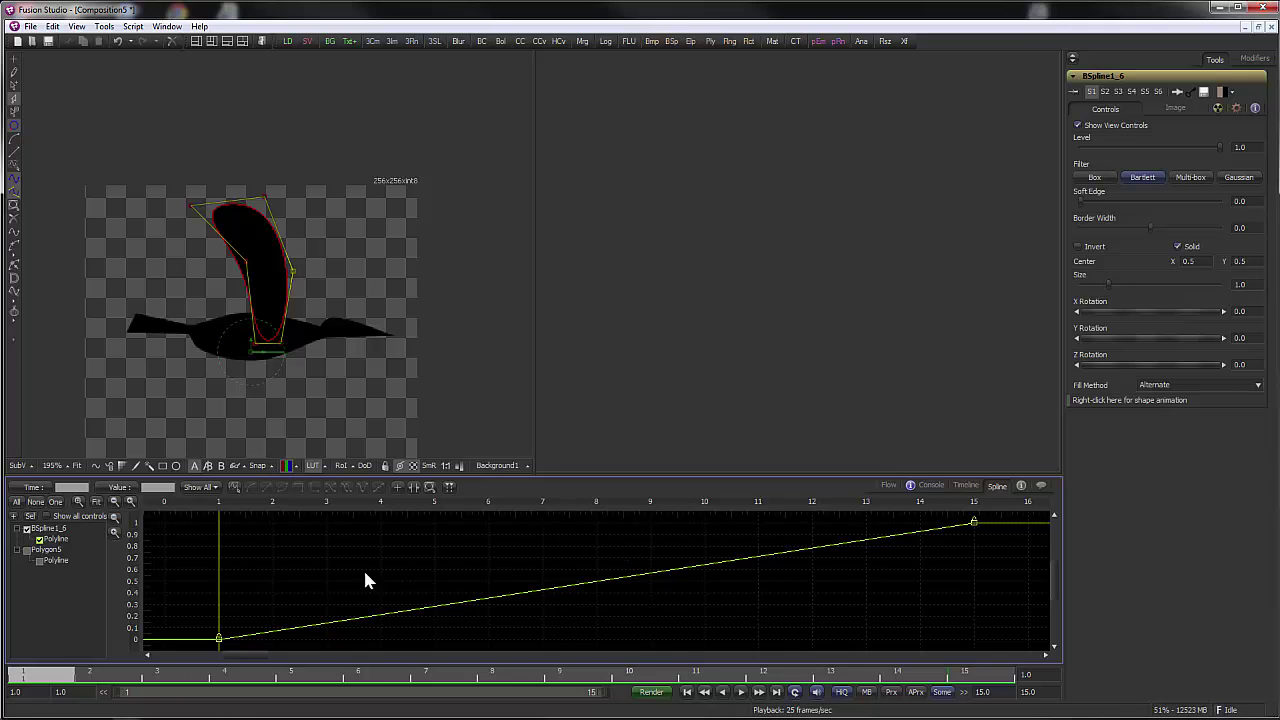
# - Copy the wing's key point at frame 1, paste it onto the key at frame 15 and scrub the curve to check it
pyautogui.click(219, 639)
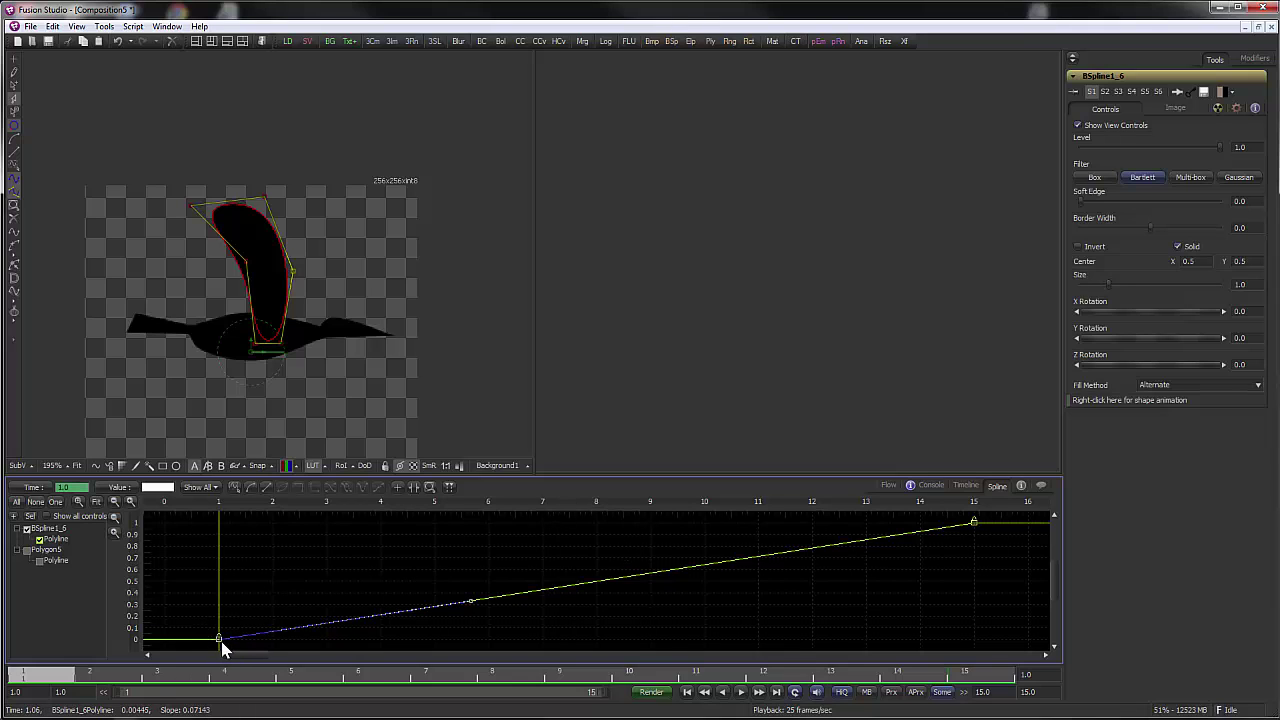
pyautogui.rightClick(221, 643)
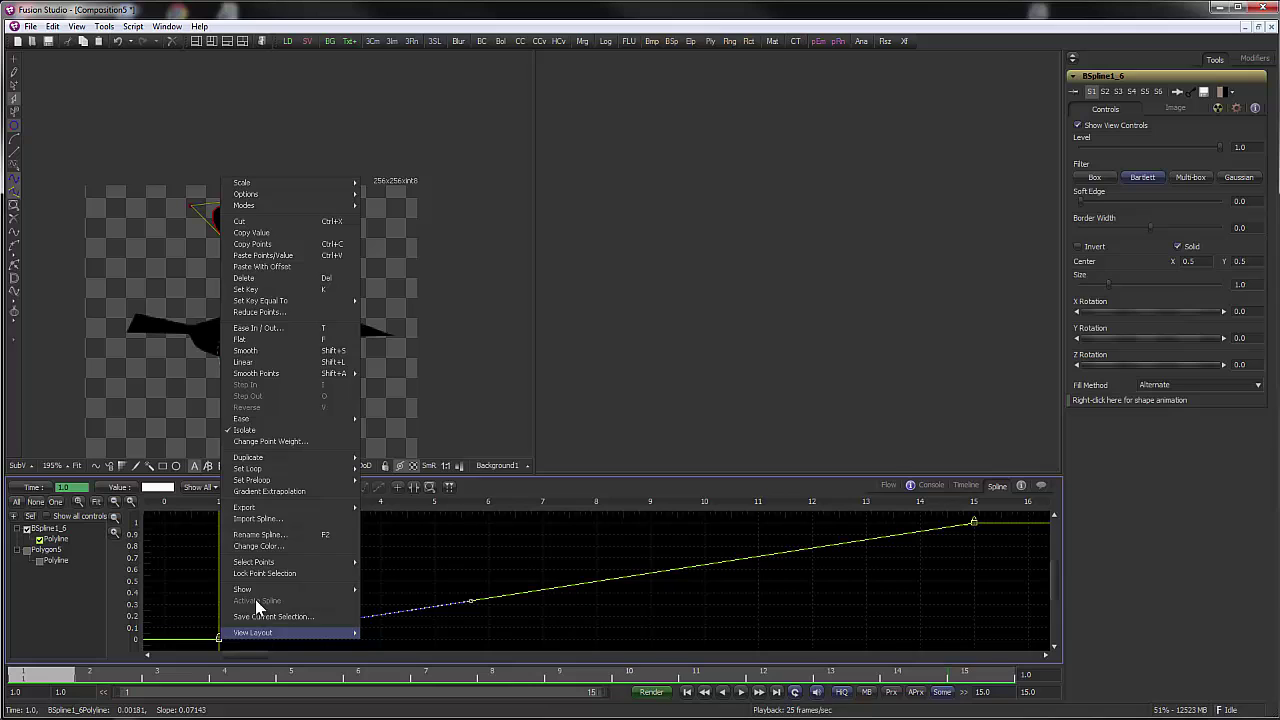
pyautogui.click(296, 247)
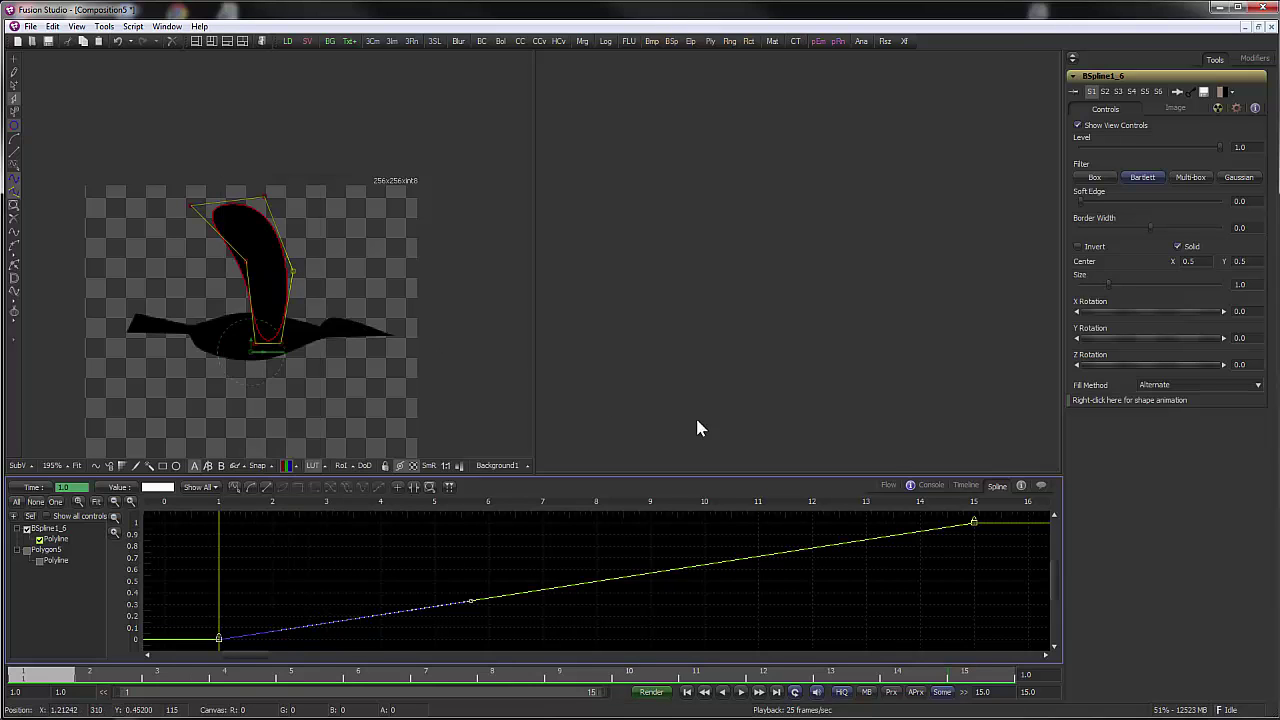
pyautogui.click(975, 523)
pyautogui.rightClick(974, 522)
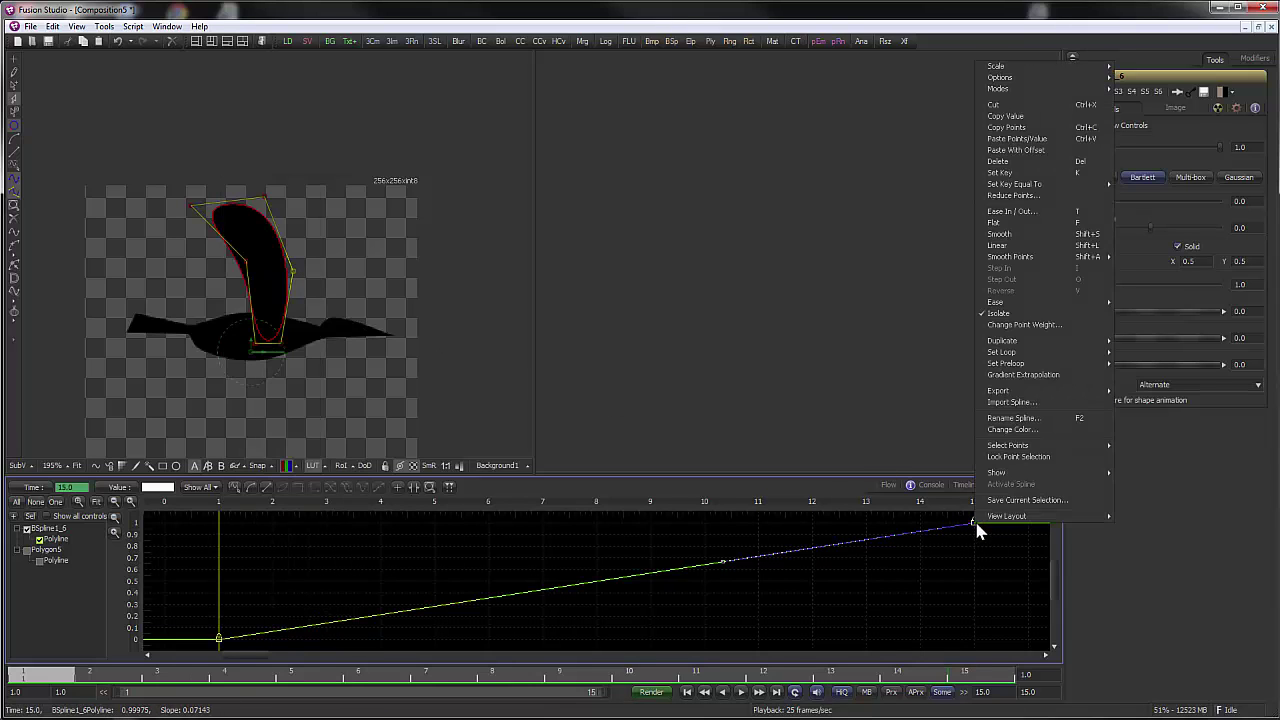
pyautogui.click(1030, 139)
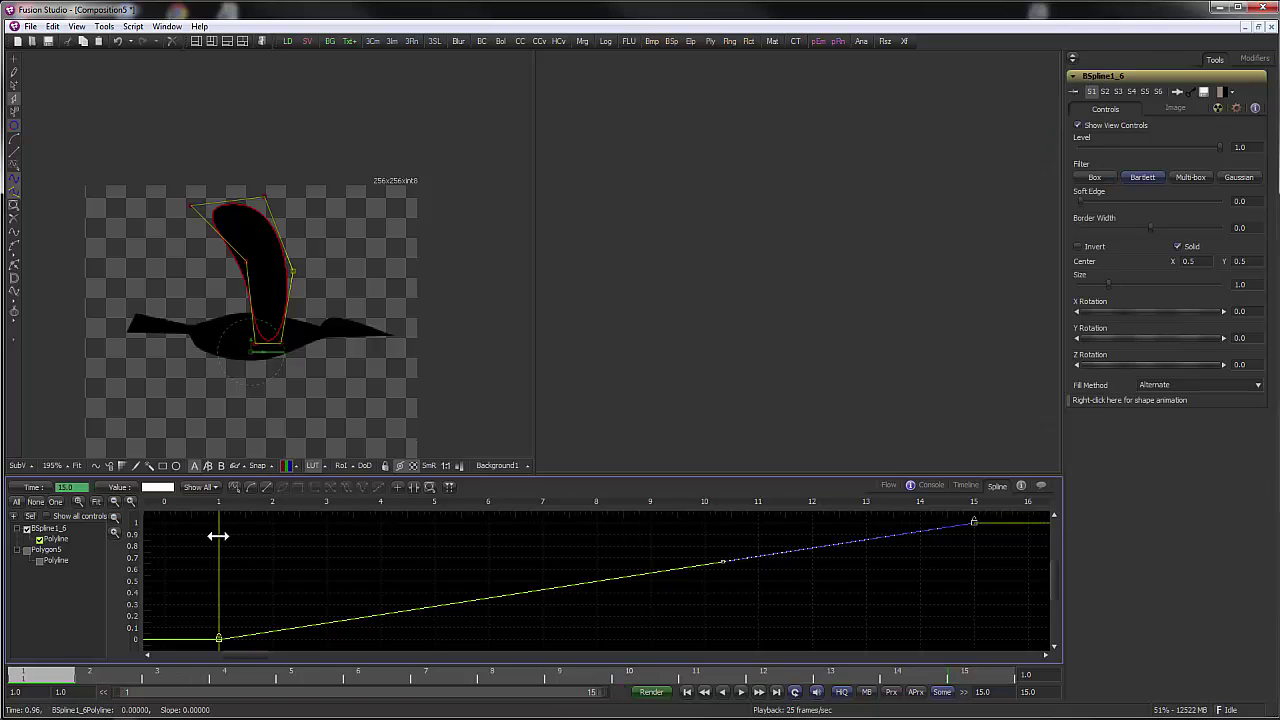
pyautogui.moveTo(218, 536); pyautogui.dragTo(272, 575)
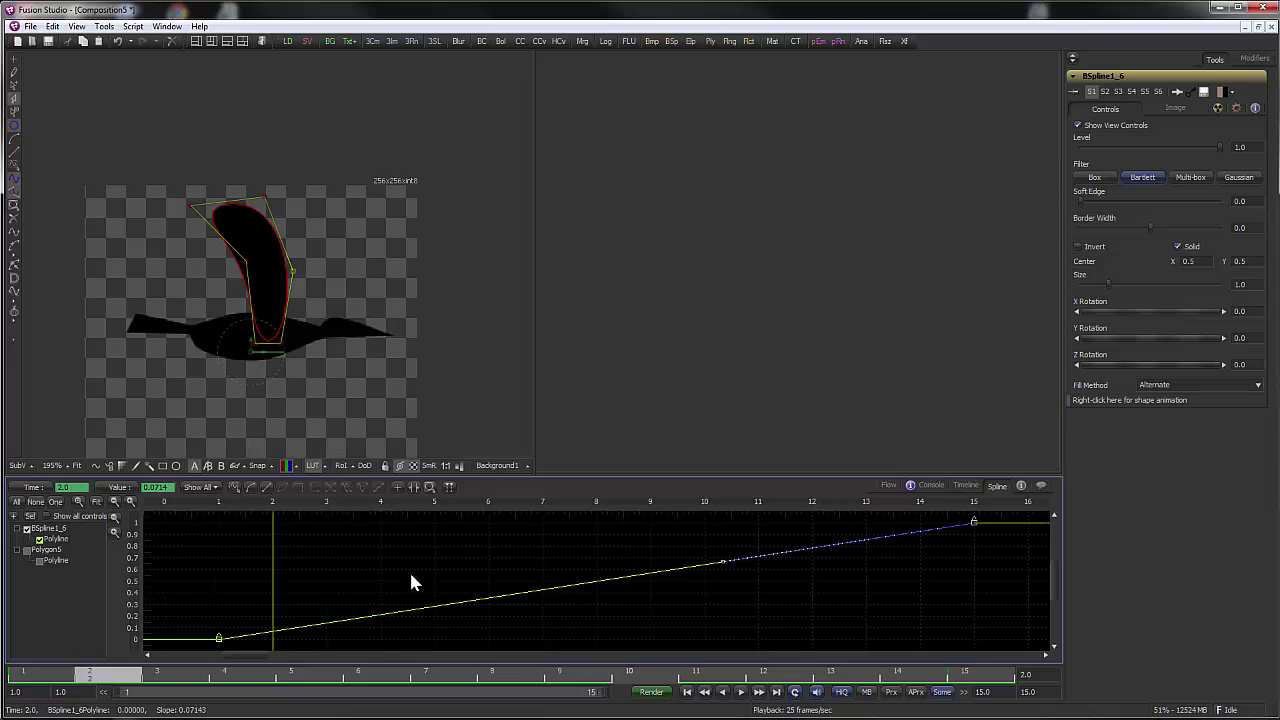
pyautogui.moveTo(409, 570); pyautogui.dragTo(272, 574)
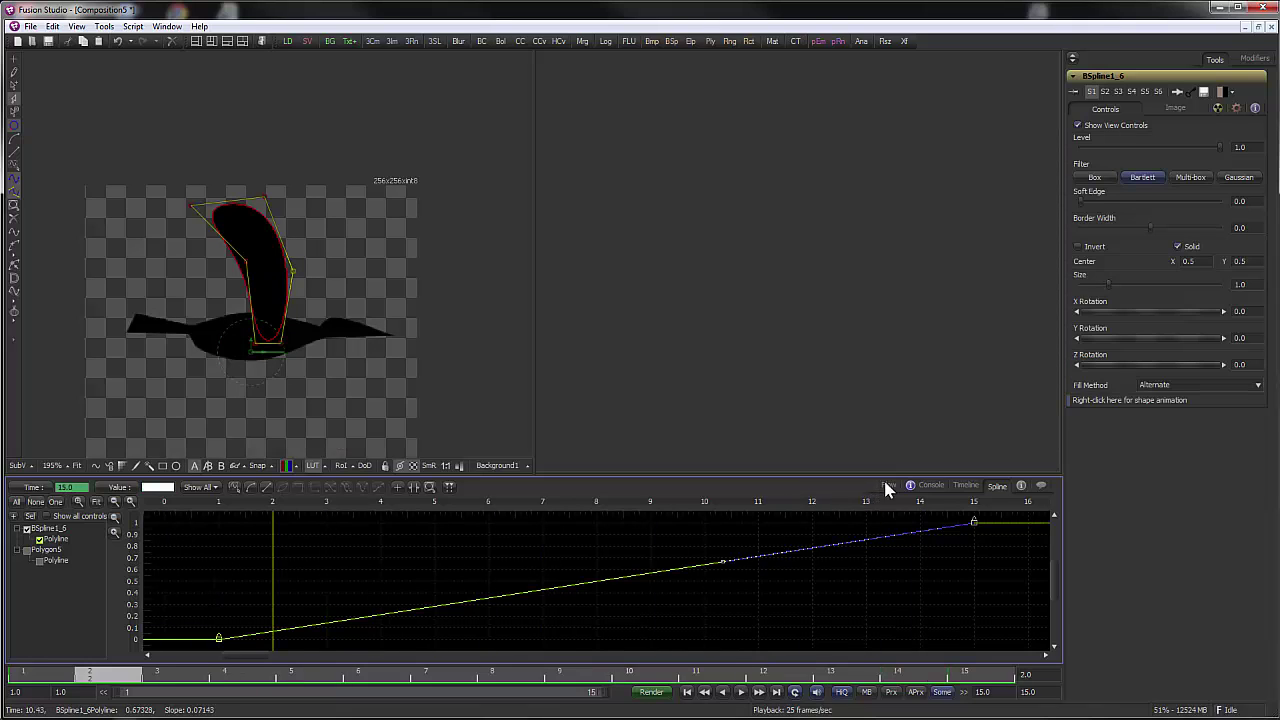
# - Return to the Flow, go to frame 4 and lower the B-spline wing's upper control points onto the bird's body
pyautogui.click(887, 487)
pyautogui.click(204, 567)
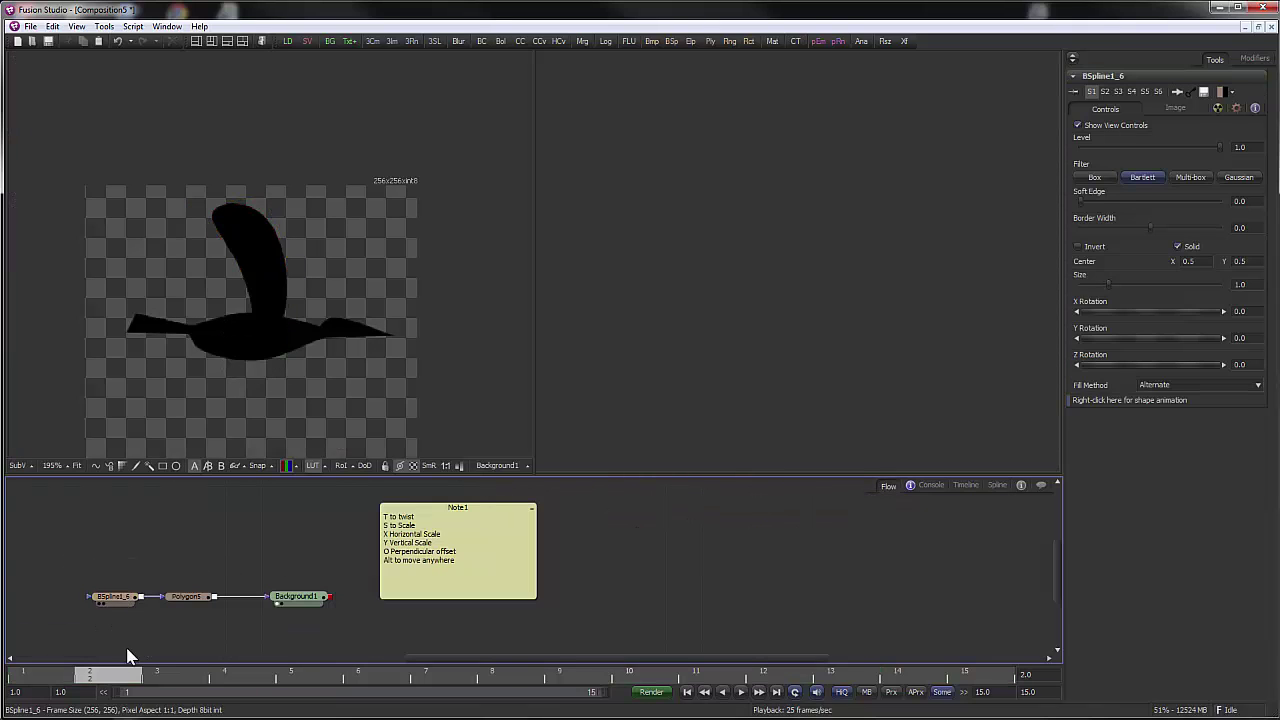
pyautogui.click(231, 682)
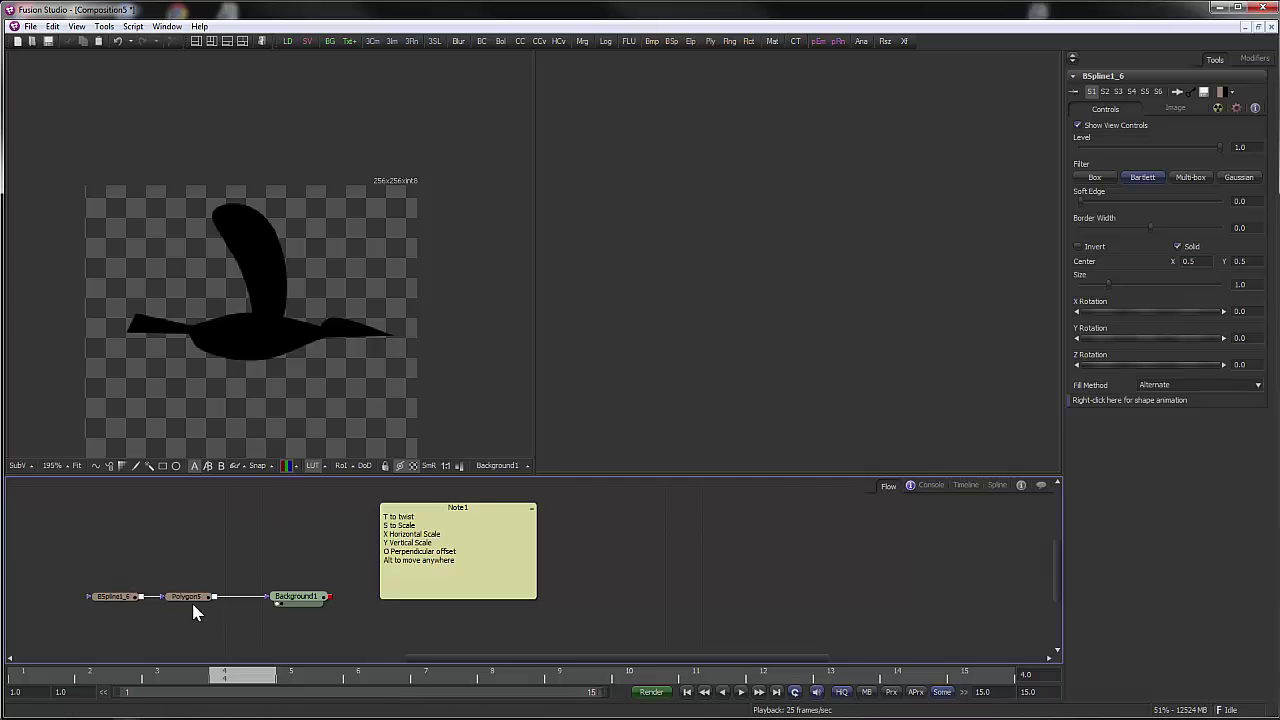
pyautogui.click(120, 596)
pyautogui.moveTo(197, 186); pyautogui.dragTo(241, 328)
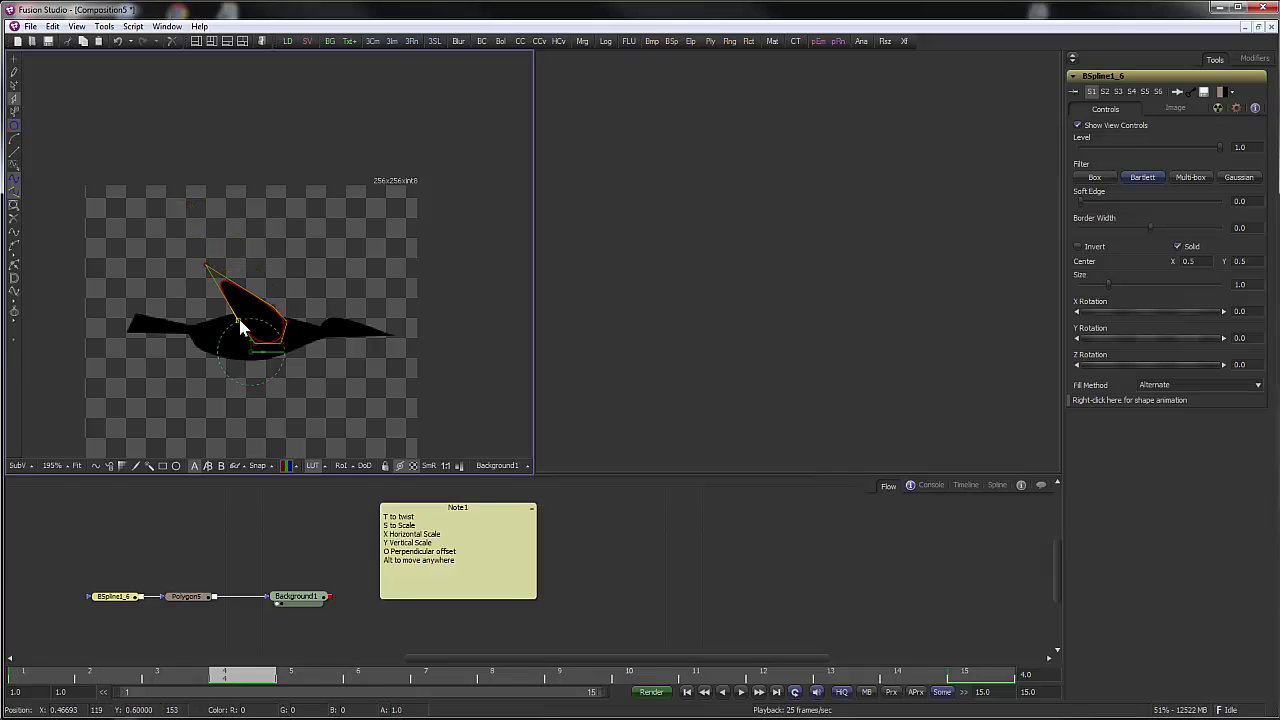
pyautogui.moveTo(197, 252); pyautogui.dragTo(276, 315)
pyautogui.moveTo(209, 275)
pyautogui.mouseDown()
pyautogui.moveTo(234, 300)
pyautogui.moveTo(223, 289)
pyautogui.mouseUp()
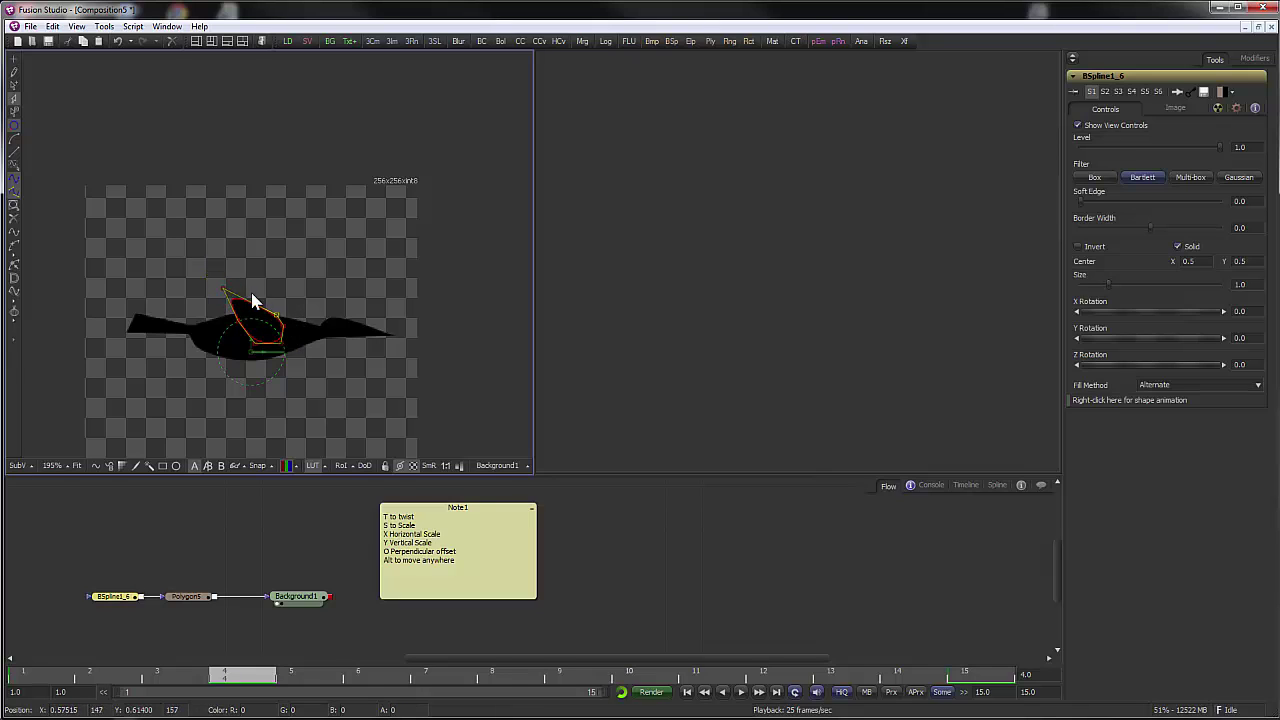
pyautogui.moveTo(227, 296); pyautogui.dragTo(242, 318)
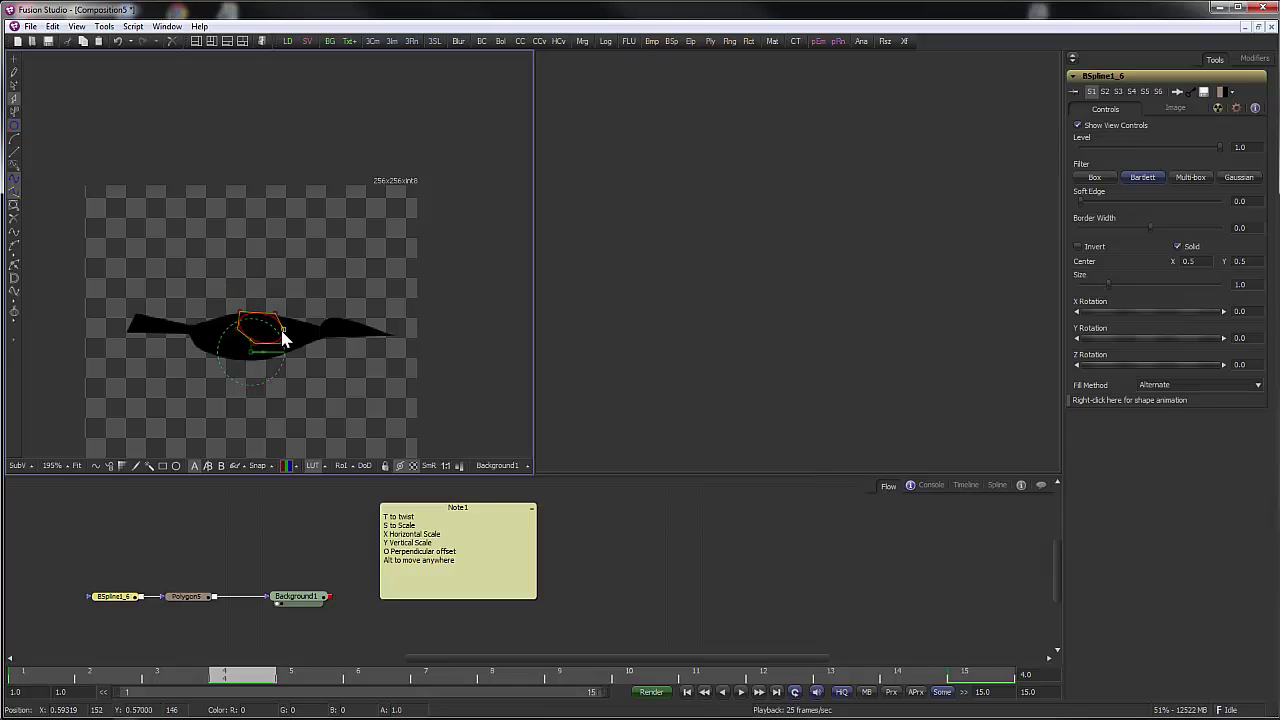
# - Go to frame 7 and move the wing's control points so the wing hangs down and back below the body
pyautogui.moveTo(262, 678); pyautogui.dragTo(473, 679)
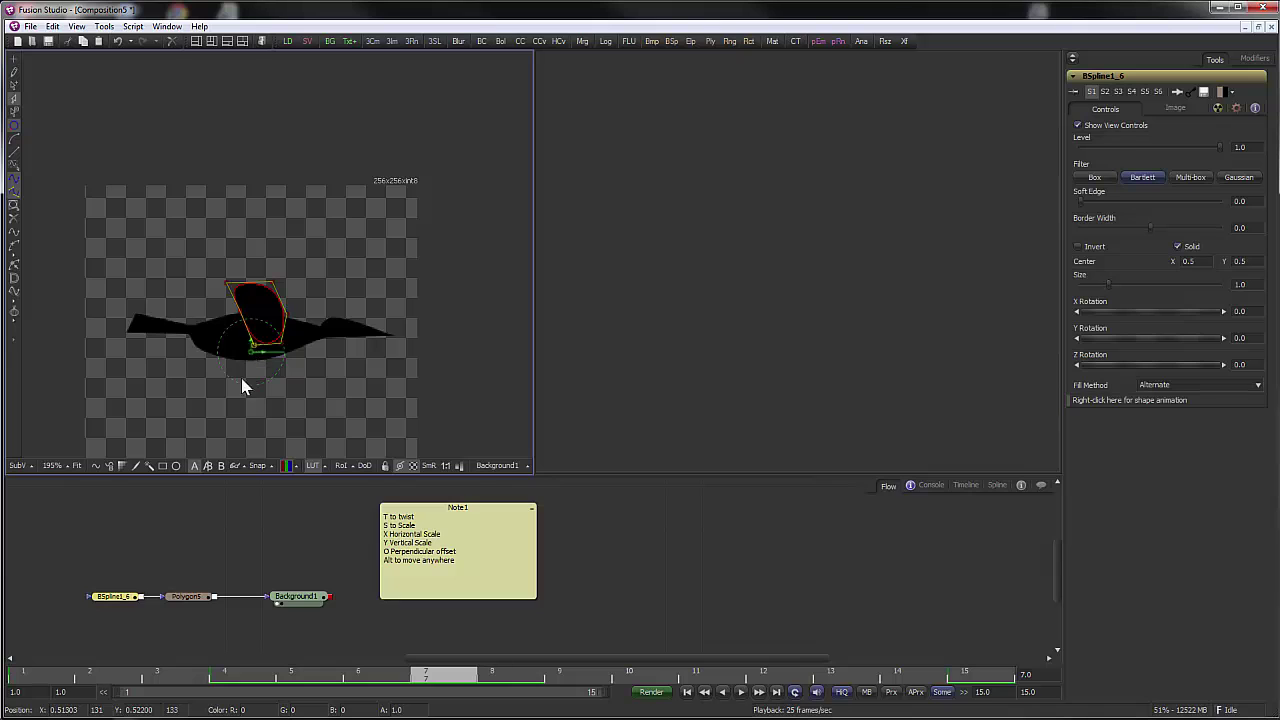
pyautogui.moveTo(242, 379); pyautogui.dragTo(208, 421)
pyautogui.moveTo(281, 344); pyautogui.dragTo(187, 419)
pyautogui.moveTo(217, 259); pyautogui.dragTo(290, 355)
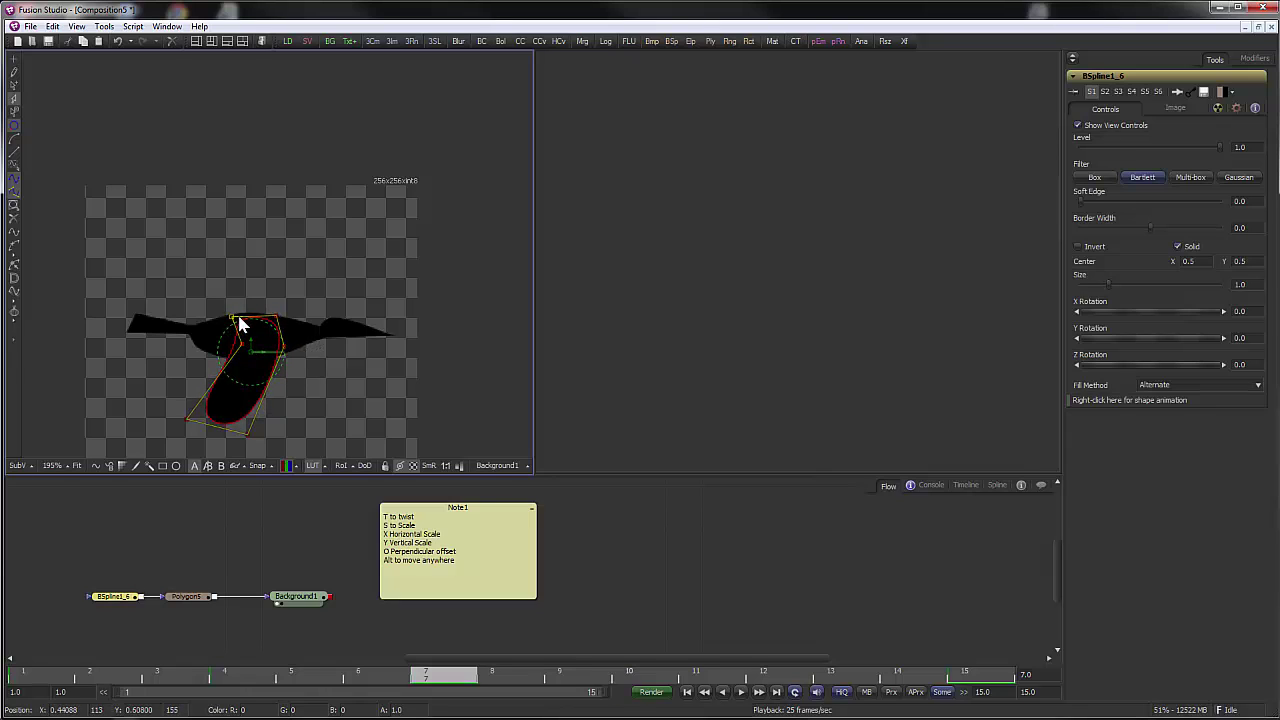
pyautogui.moveTo(241, 319); pyautogui.dragTo(282, 328)
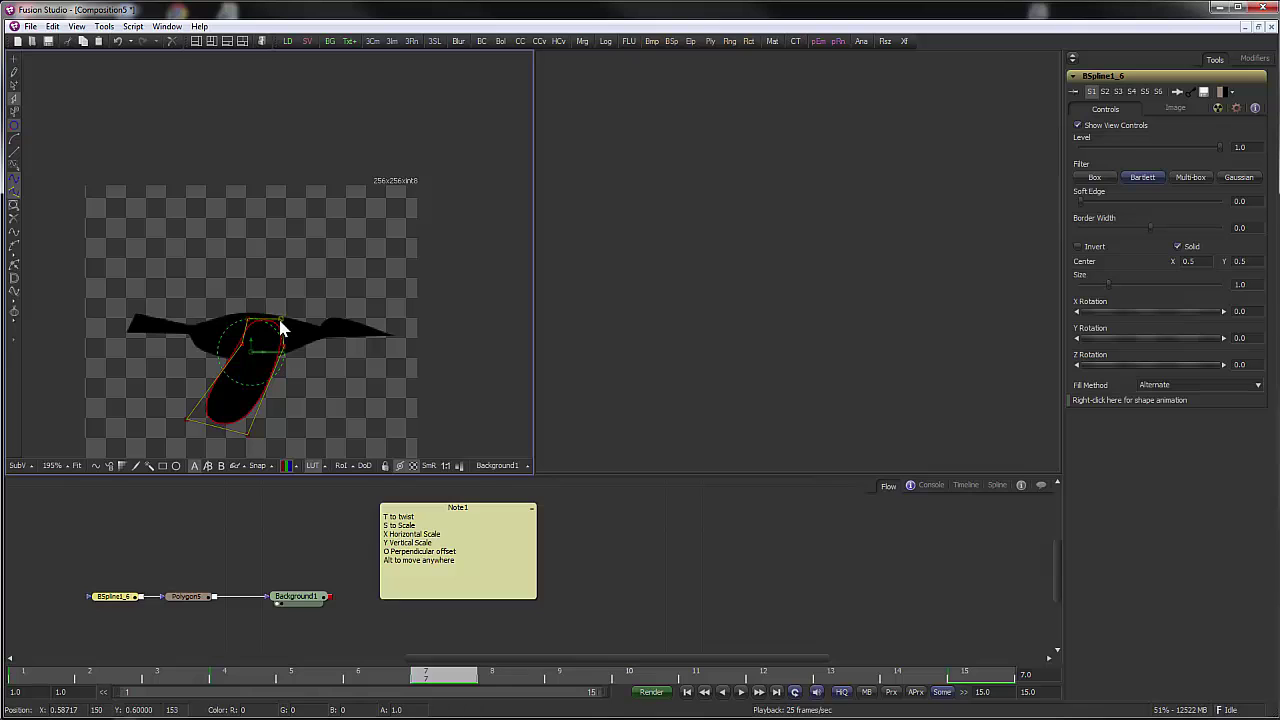
# - Preview the flap, lower the B-spline wing's upper control points close to the body at frame 11 and go to frame 13
pyautogui.moveTo(454, 676); pyautogui.dragTo(329, 563)
pyautogui.click(314, 554)
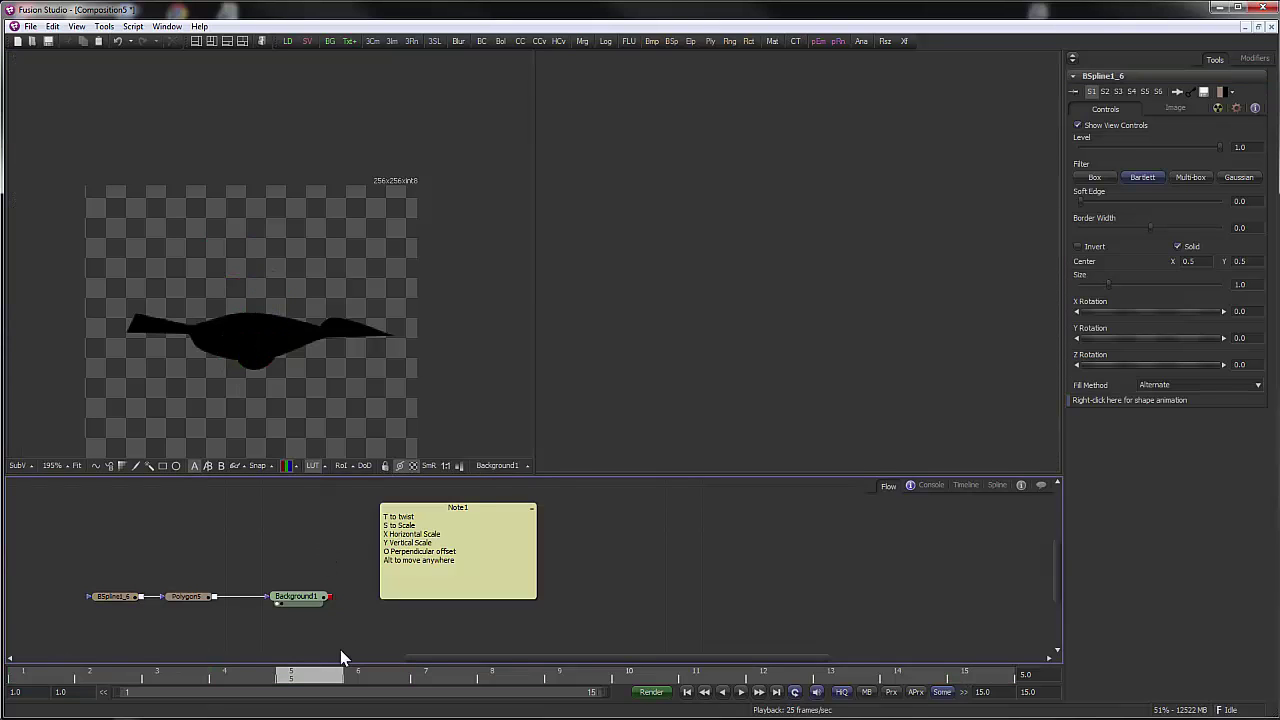
pyautogui.moveTo(293, 680); pyautogui.dragTo(686, 653)
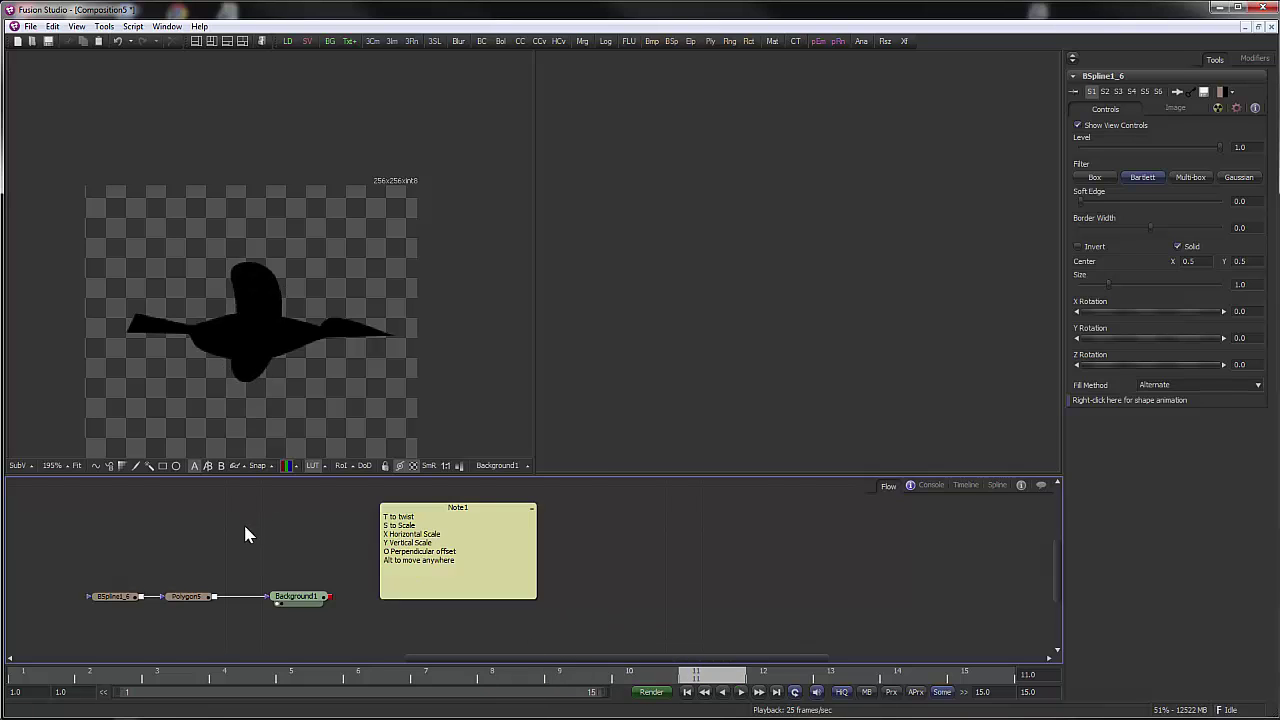
pyautogui.click(112, 595)
pyautogui.moveTo(206, 243)
pyautogui.mouseDown()
pyautogui.moveTo(288, 278)
pyautogui.moveTo(275, 289)
pyautogui.moveTo(297, 306)
pyautogui.moveTo(246, 303)
pyautogui.moveTo(251, 314)
pyautogui.moveTo(299, 291)
pyautogui.moveTo(294, 308)
pyautogui.mouseUp()
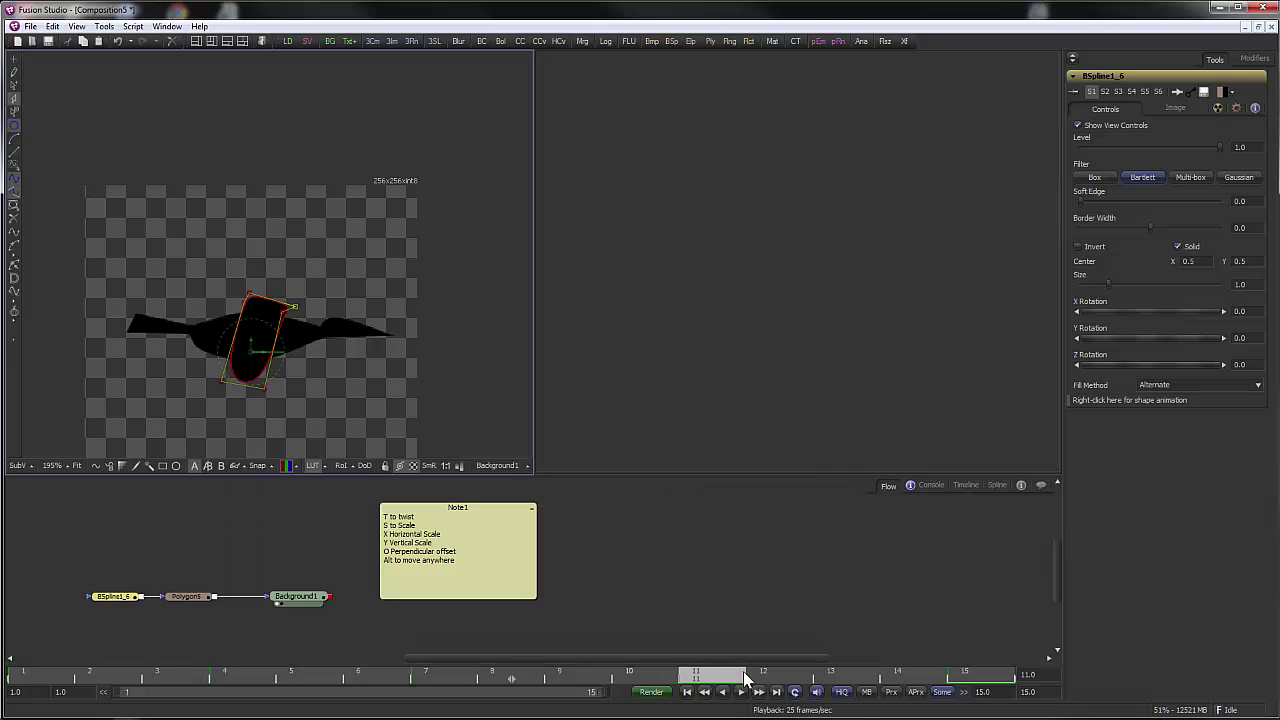
pyautogui.moveTo(749, 679); pyautogui.dragTo(829, 672)
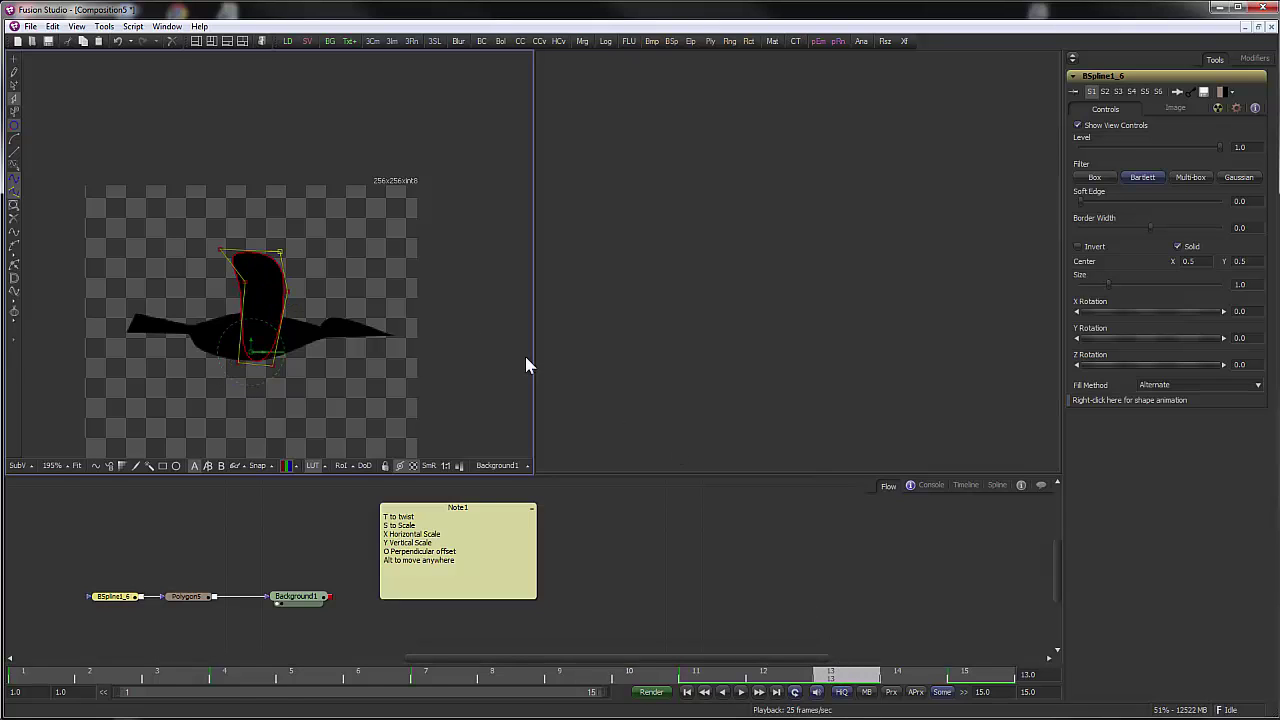
# - Lower the B-spline wing's upper control points and raise its base into the body at frame 13, and preview the flap
pyautogui.moveTo(204, 231); pyautogui.dragTo(294, 282)
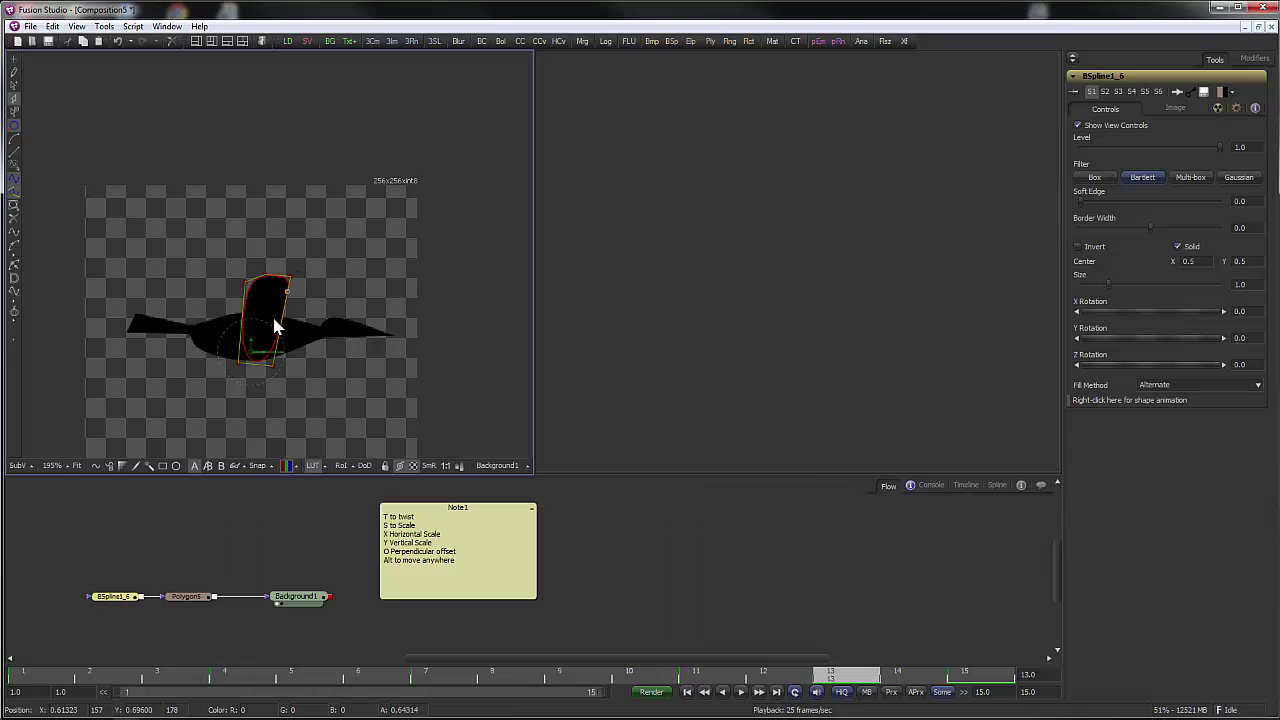
pyautogui.moveTo(239, 362); pyautogui.dragTo(241, 350)
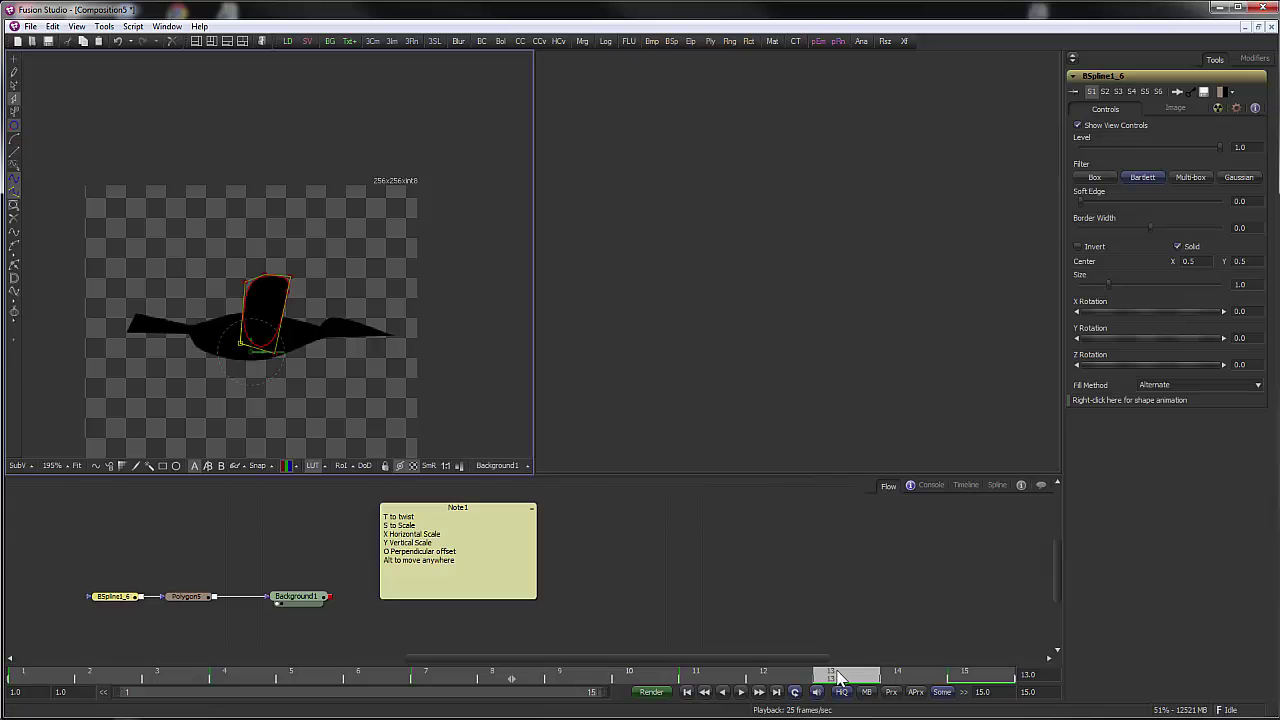
pyautogui.moveTo(840, 676); pyautogui.dragTo(12, 637)
pyautogui.click(609, 632)
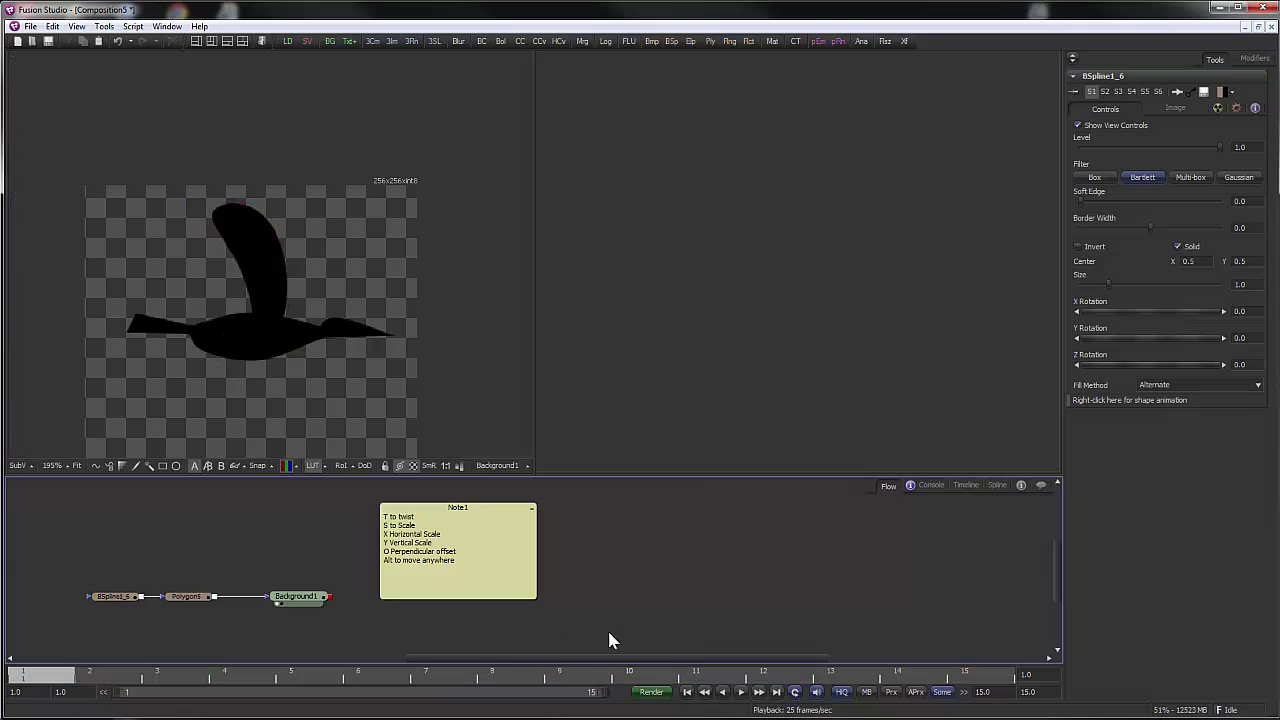
pyautogui.click(744, 692)
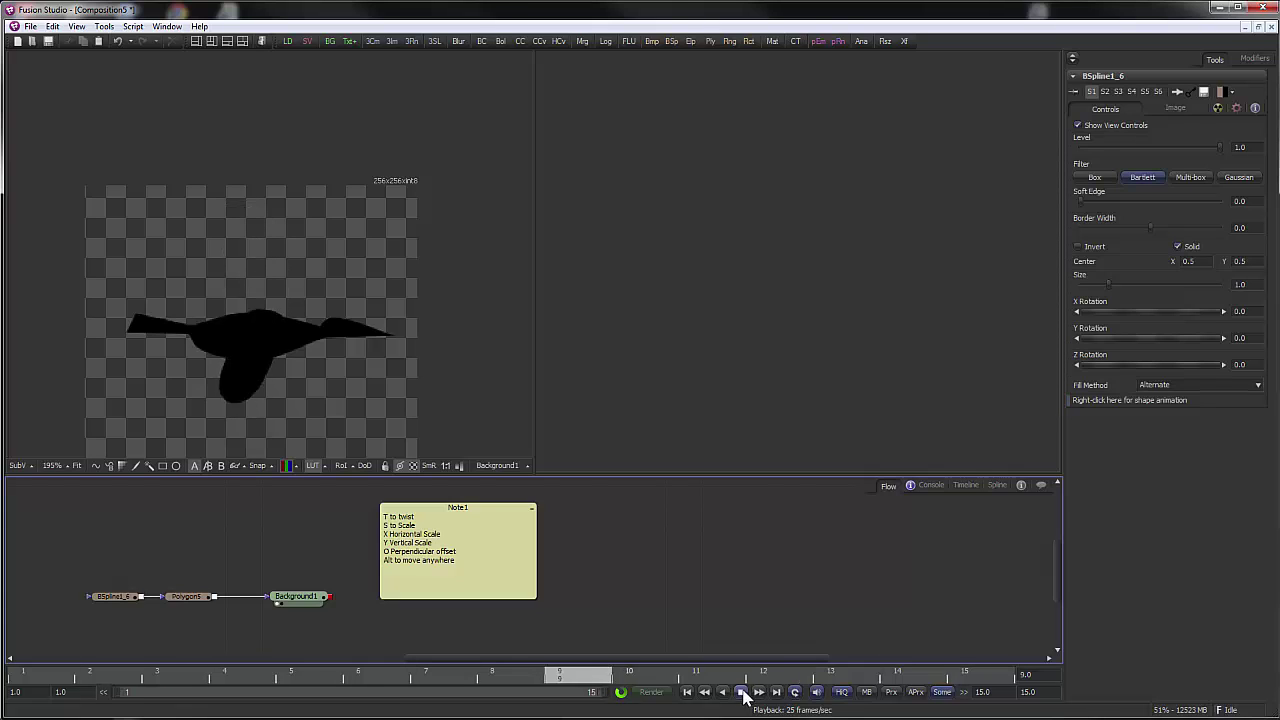
pyautogui.click(742, 692)
pyautogui.click(687, 692)
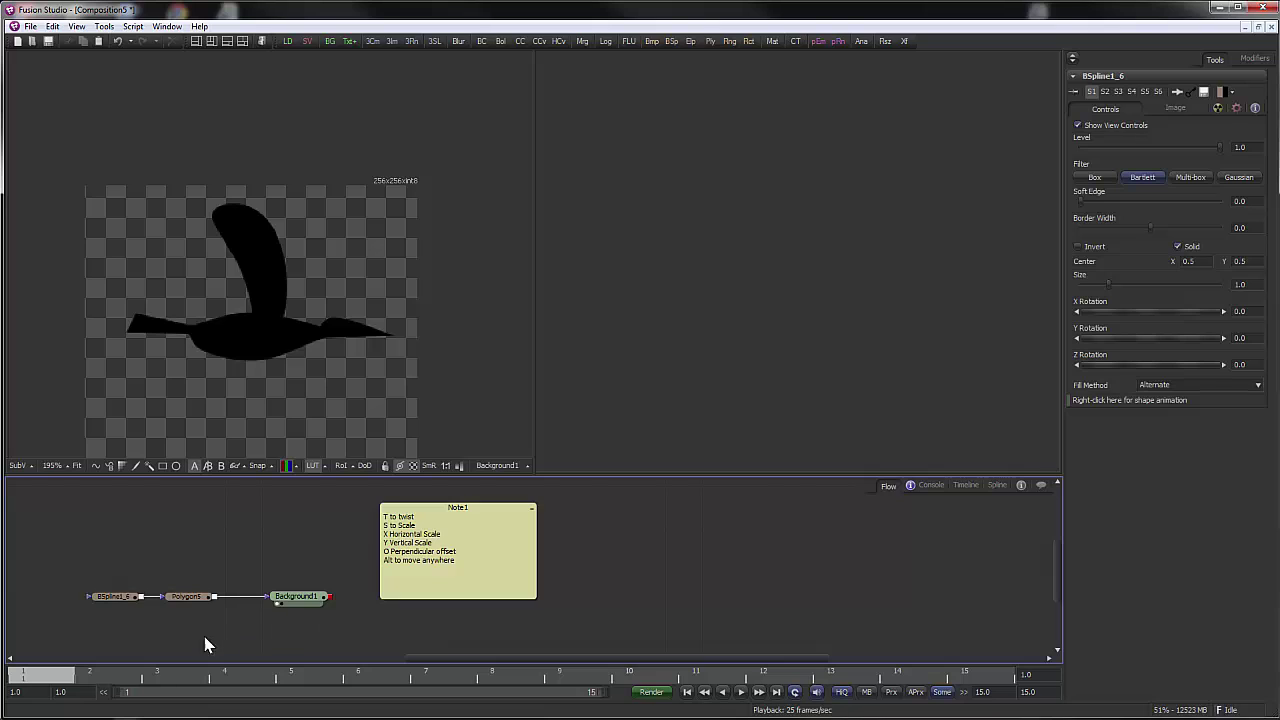
# - Turn on Motion Blur for the B-spline wing and play the animation to check it
pyautogui.click(124, 596)
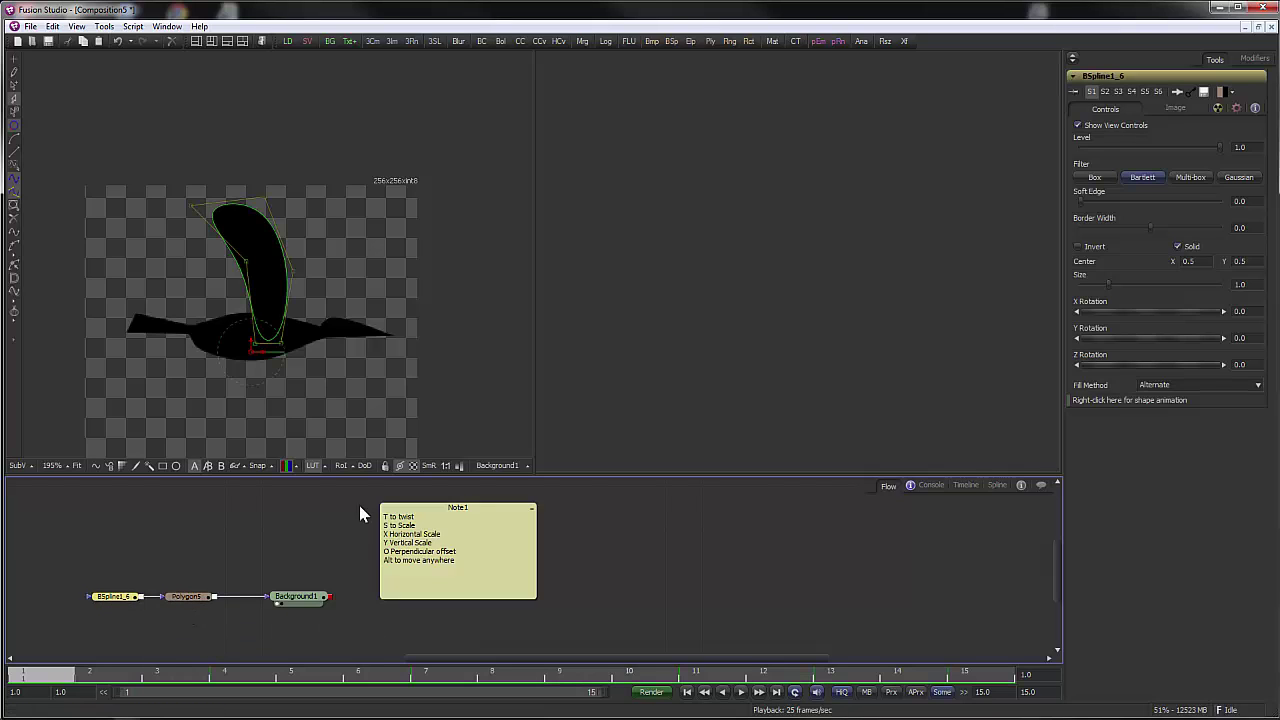
pyautogui.click(1218, 109)
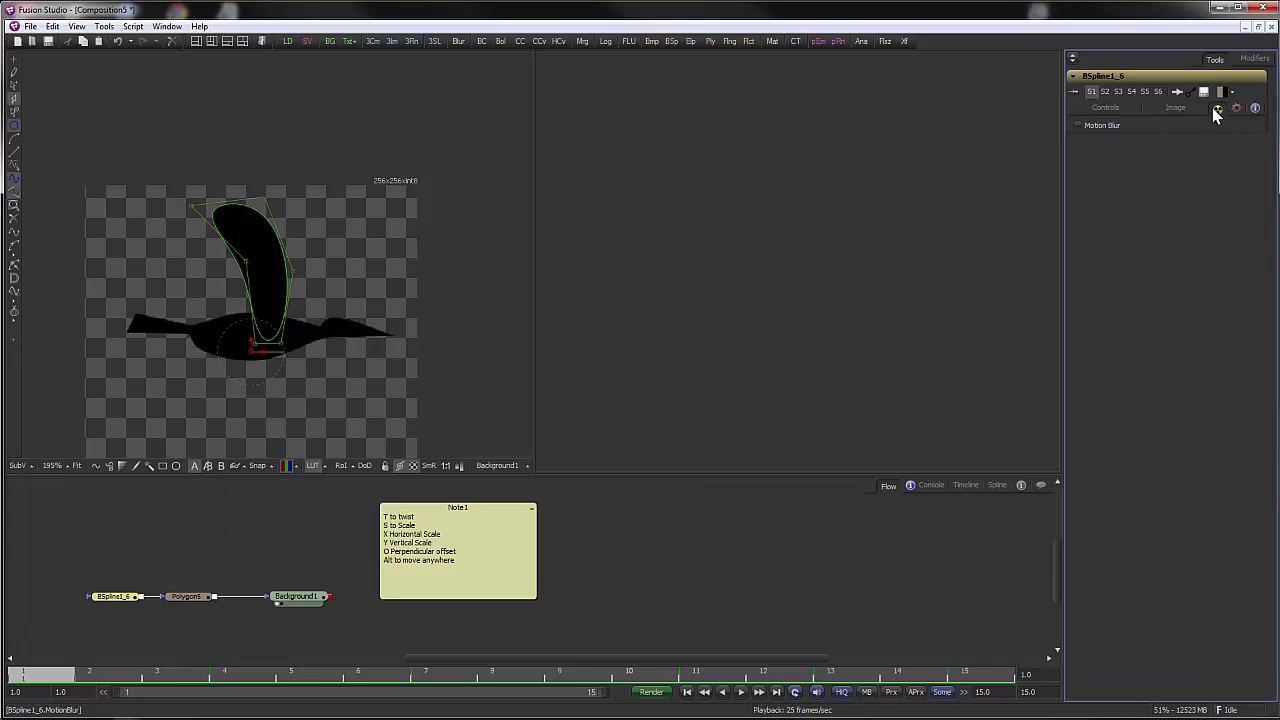
pyautogui.click(1078, 125)
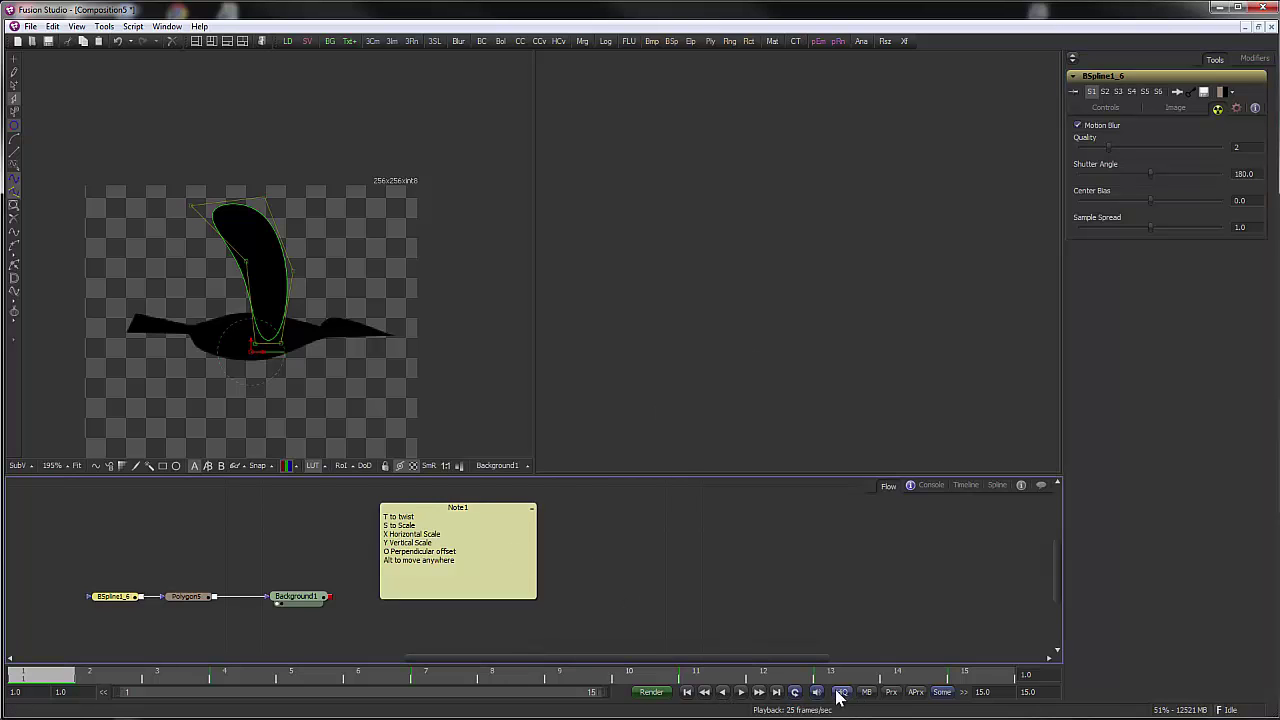
pyautogui.click(743, 691)
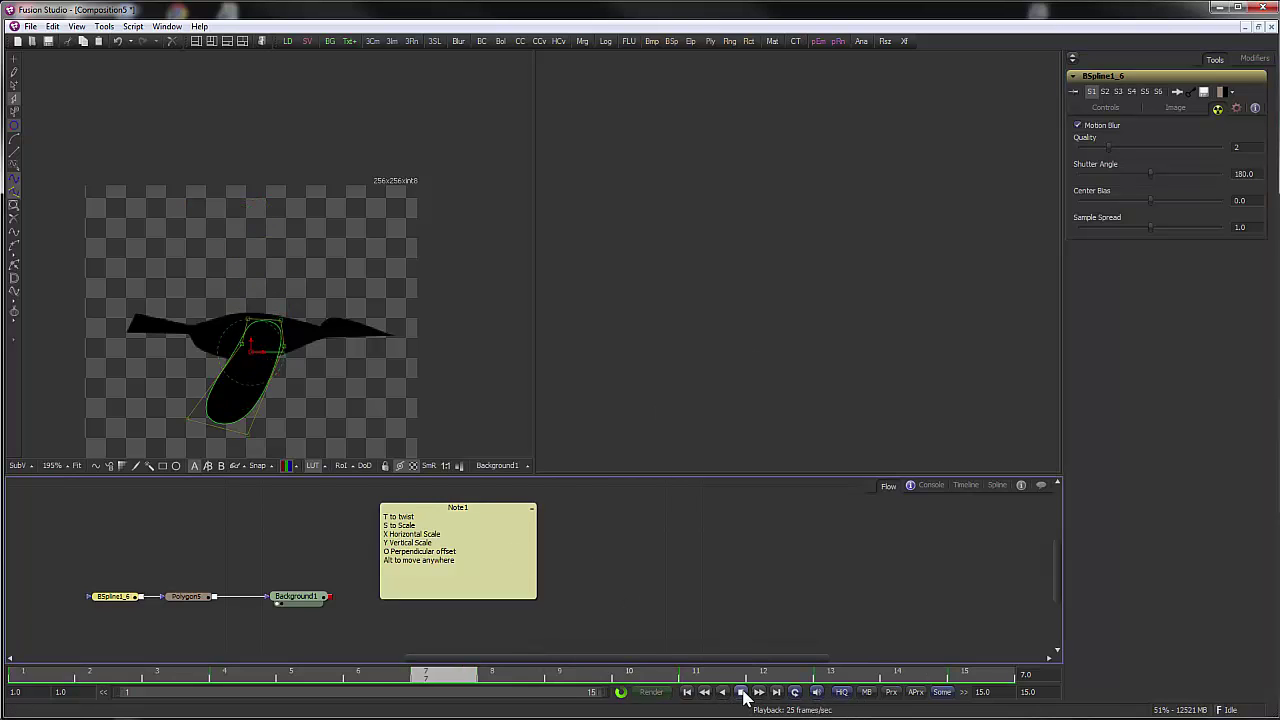
pyautogui.click(685, 622)
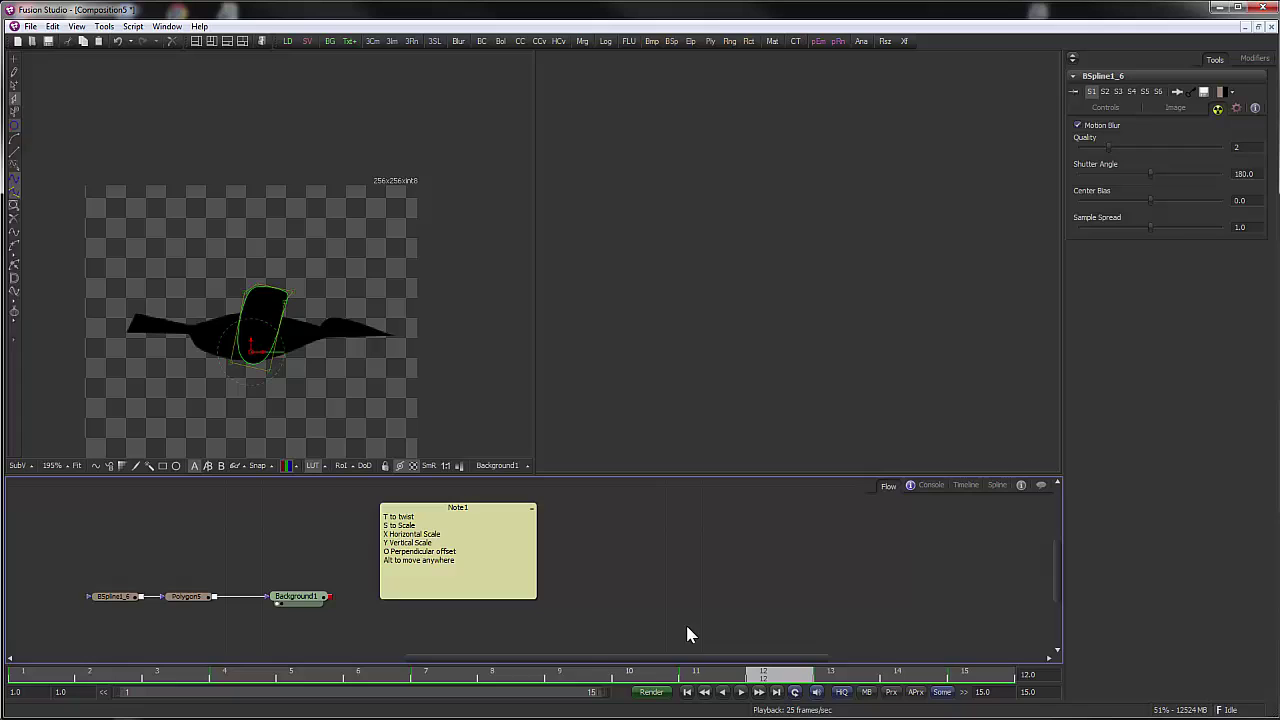
# - Enable motion blur for the whole composition, preview the blurred flap and return to frame 1
pyautogui.click(866, 692)
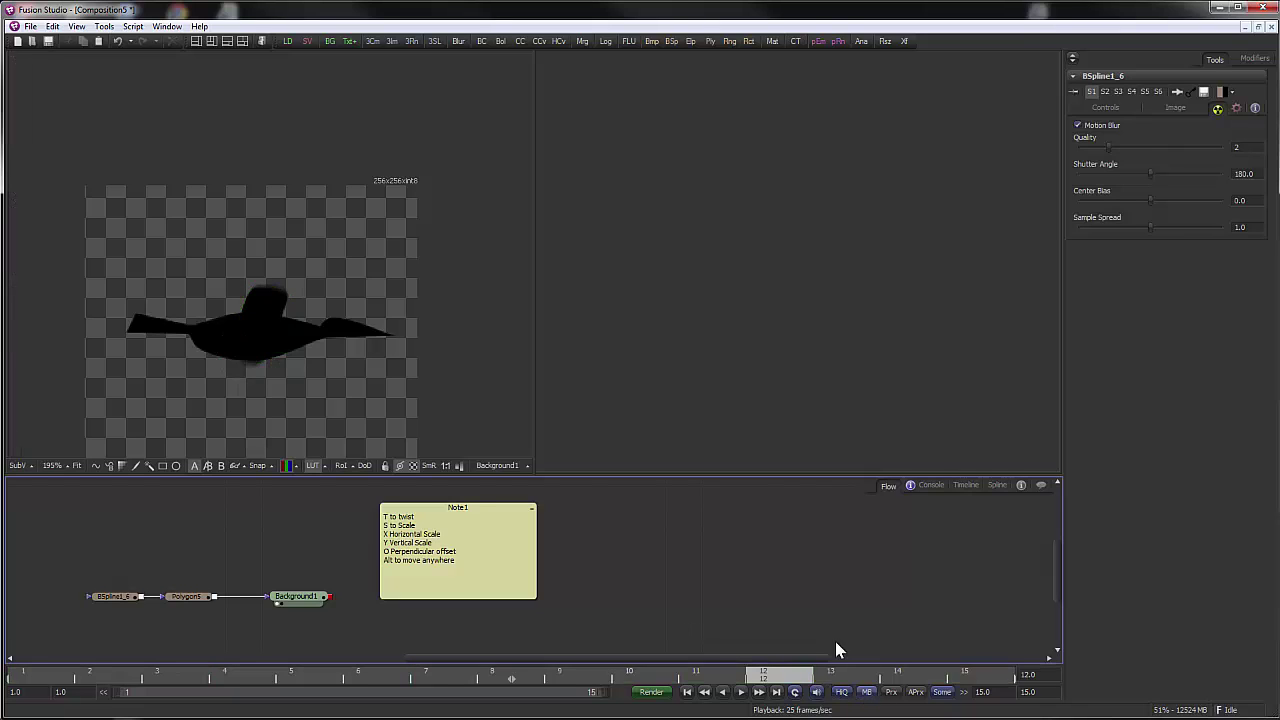
pyautogui.click(866, 692)
pyautogui.click(866, 692)
pyautogui.click(866, 694)
pyautogui.click(741, 692)
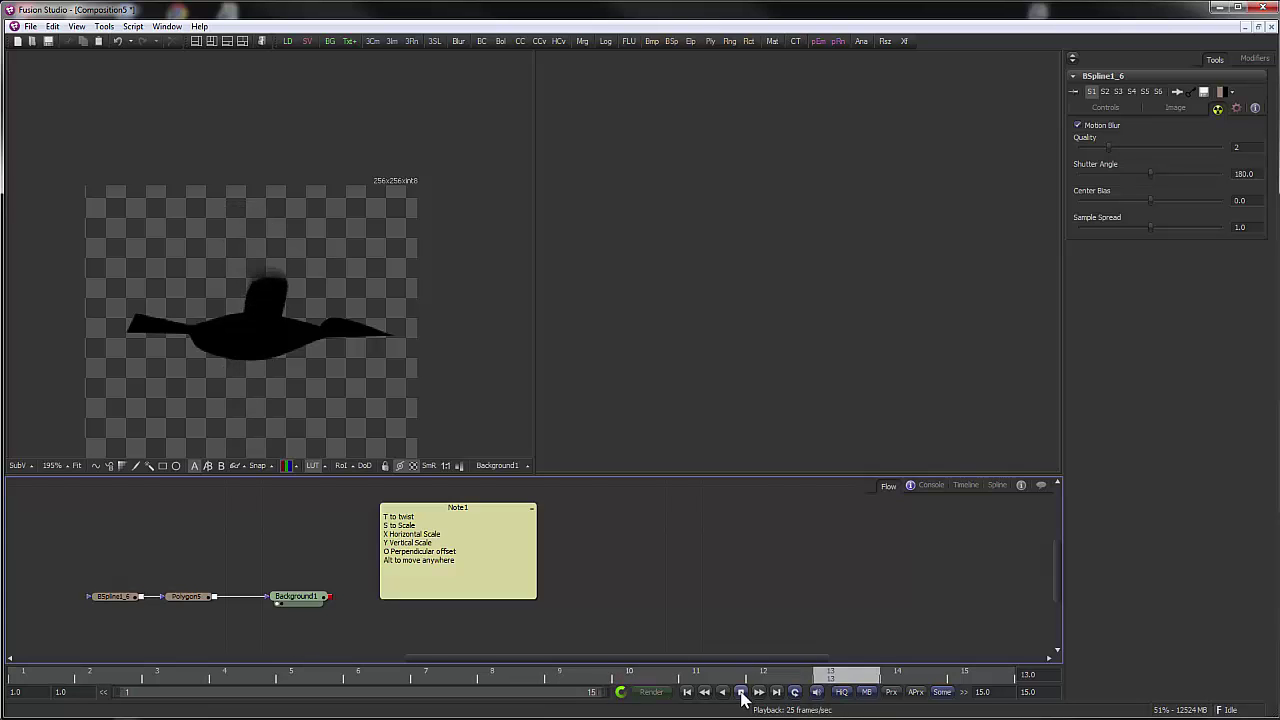
pyautogui.click(741, 692)
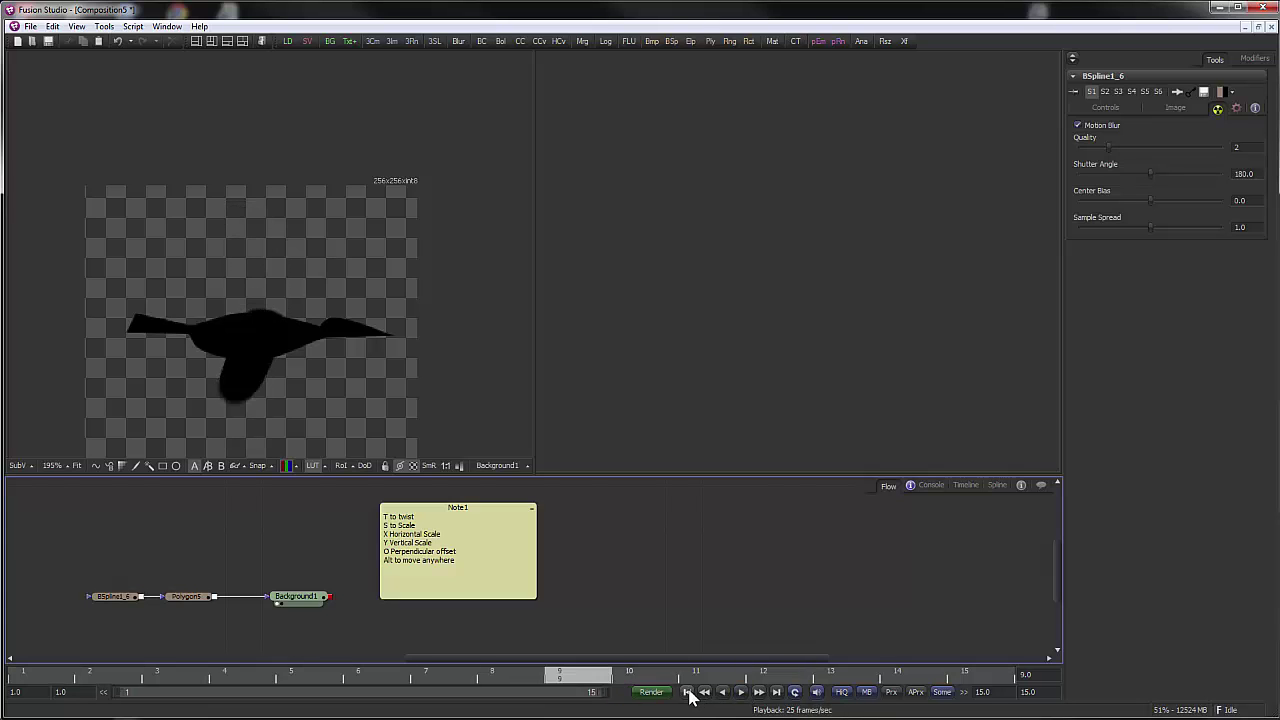
pyautogui.click(687, 692)
# - Select the polygon body, go to frame 8 and move the upper back point up and slightly forward
pyautogui.click(184, 597)
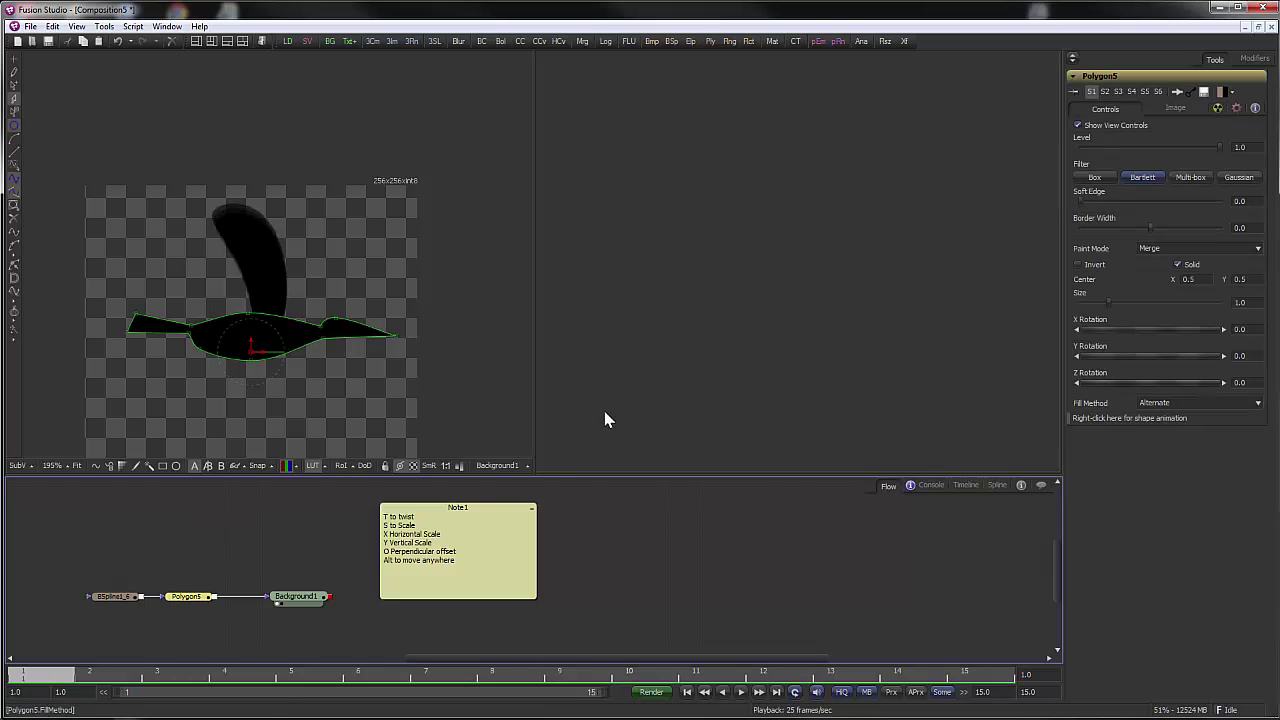
pyautogui.moveTo(45, 672); pyautogui.dragTo(529, 674)
pyautogui.click(265, 360)
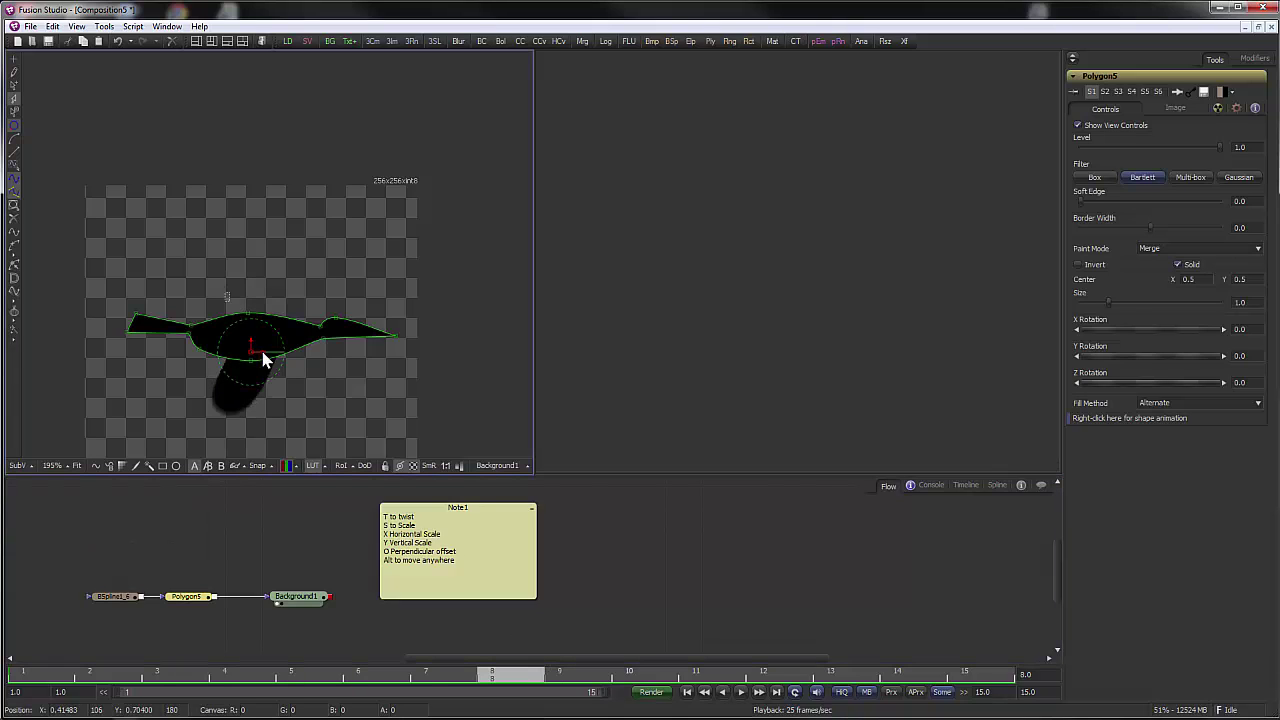
pyautogui.click(256, 321)
pyautogui.moveTo(248, 318); pyautogui.dragTo(265, 302)
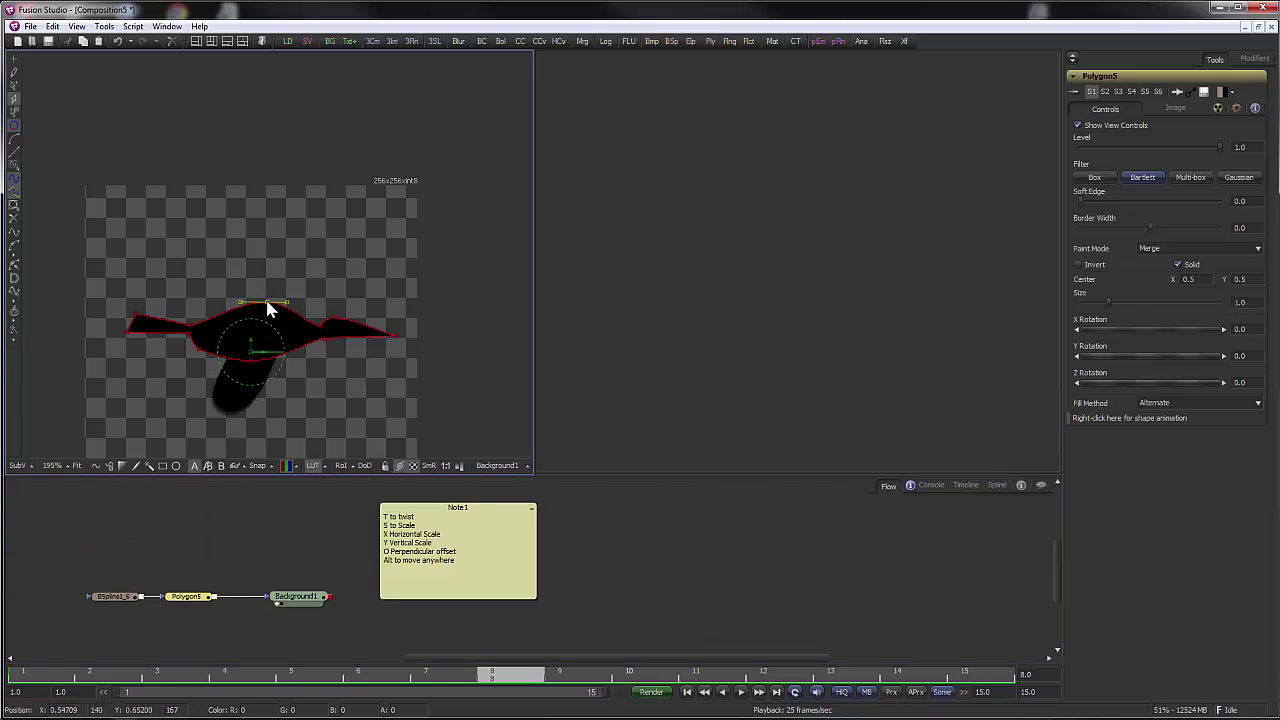
# - Raise the body's belly point and adjust the neck, head and back points at frame 8, and play the animation from frame 1
pyautogui.click(250, 352)
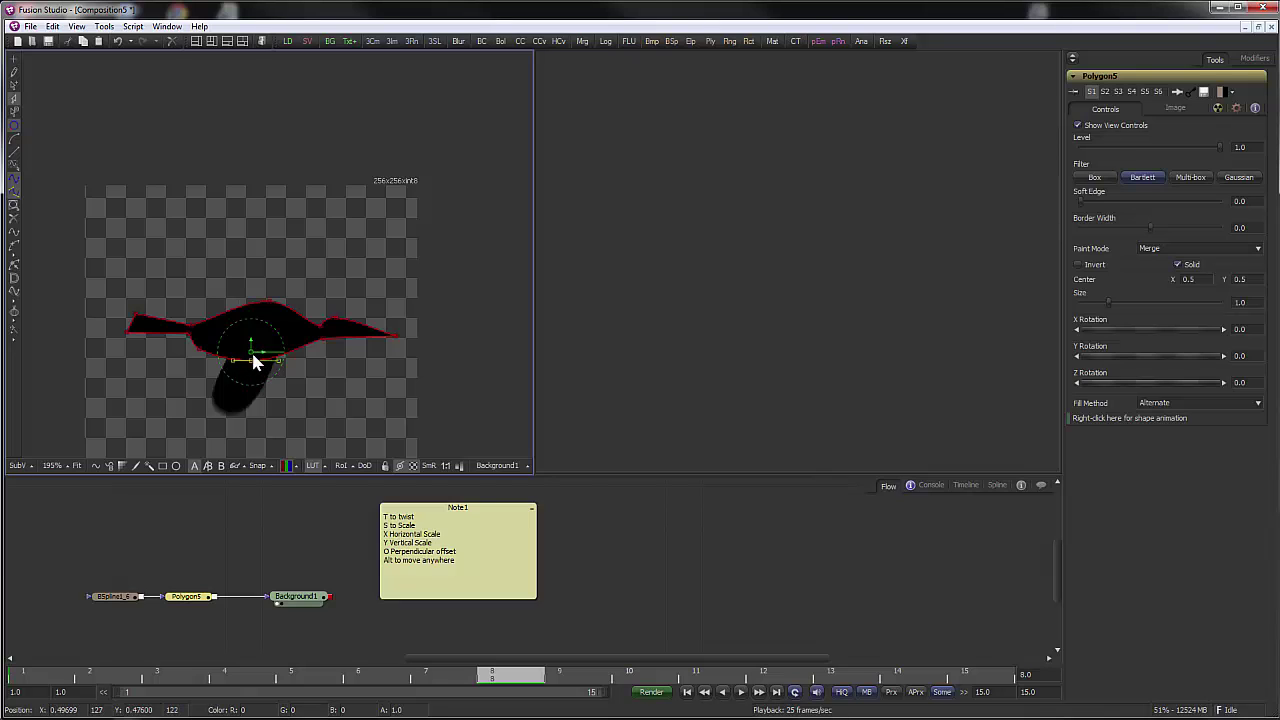
pyautogui.moveTo(322, 345); pyautogui.dragTo(318, 340)
pyautogui.click(336, 320)
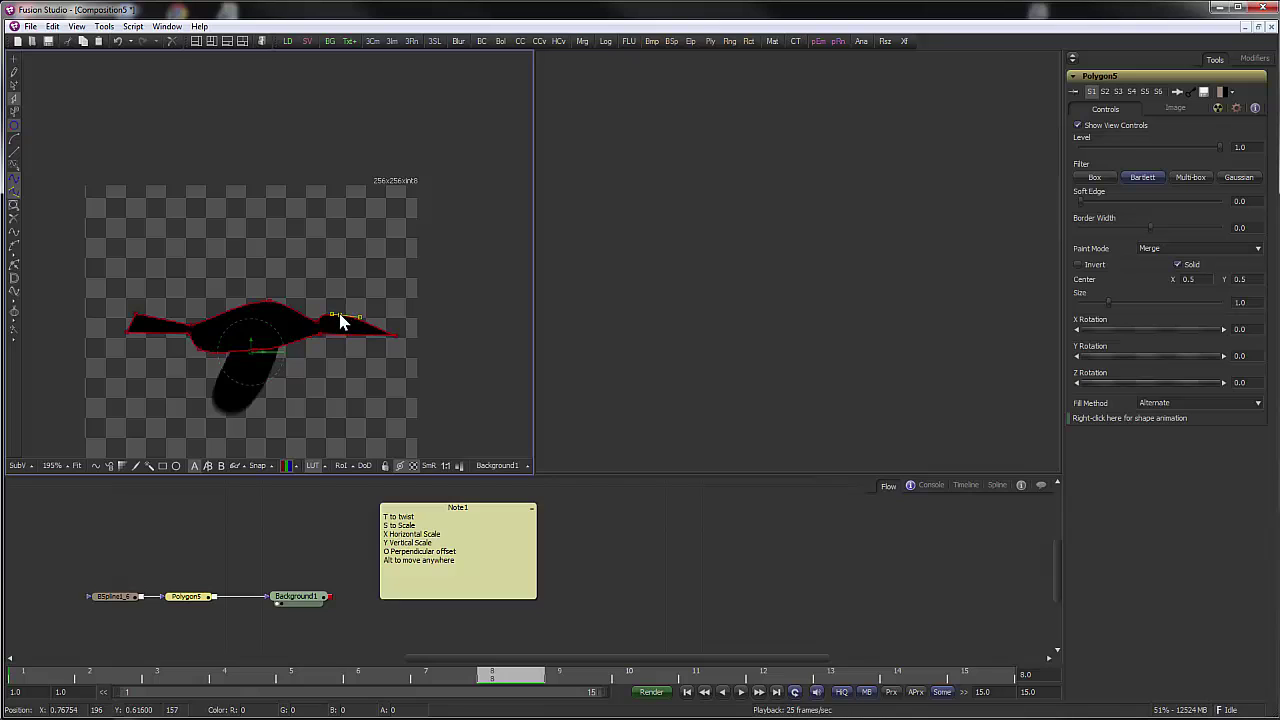
pyautogui.moveTo(318, 328); pyautogui.dragTo(285, 312)
pyautogui.click(310, 521)
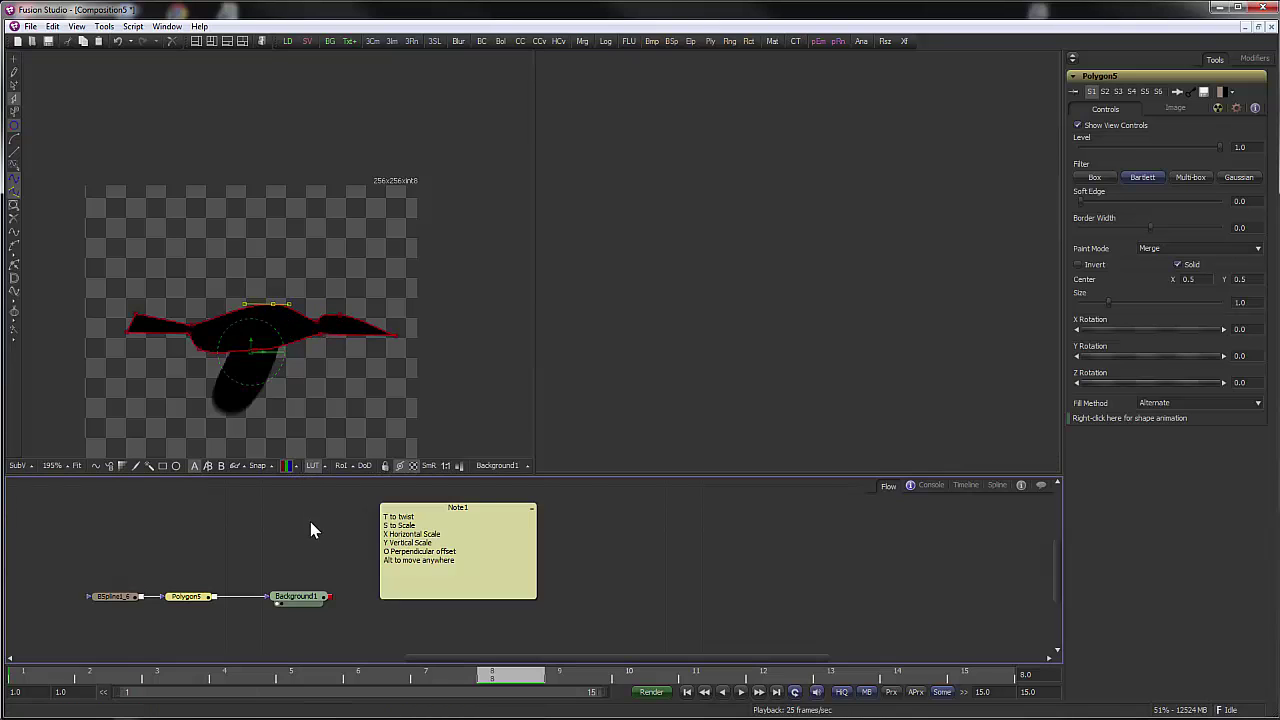
pyautogui.click(687, 692)
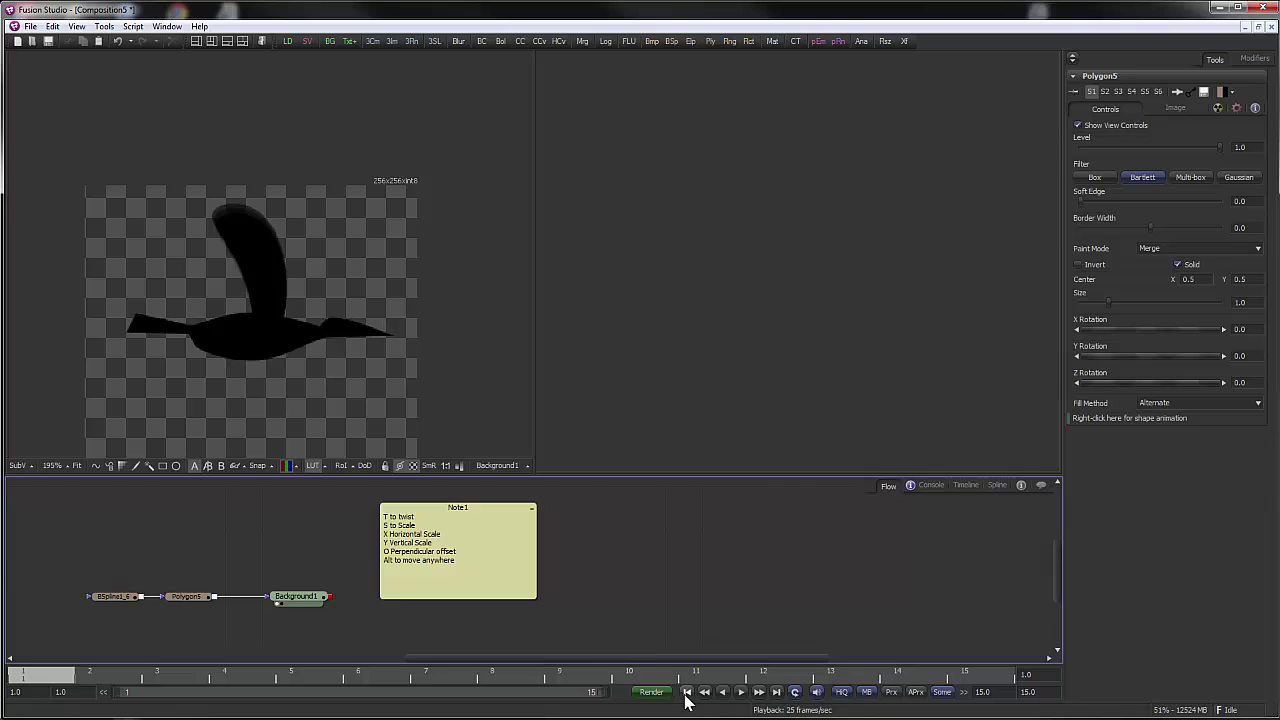
pyautogui.click(742, 692)
# - Show only the polygon body's polyline curve in the Spline editor, with the wing's curve hidden
pyautogui.click(178, 598)
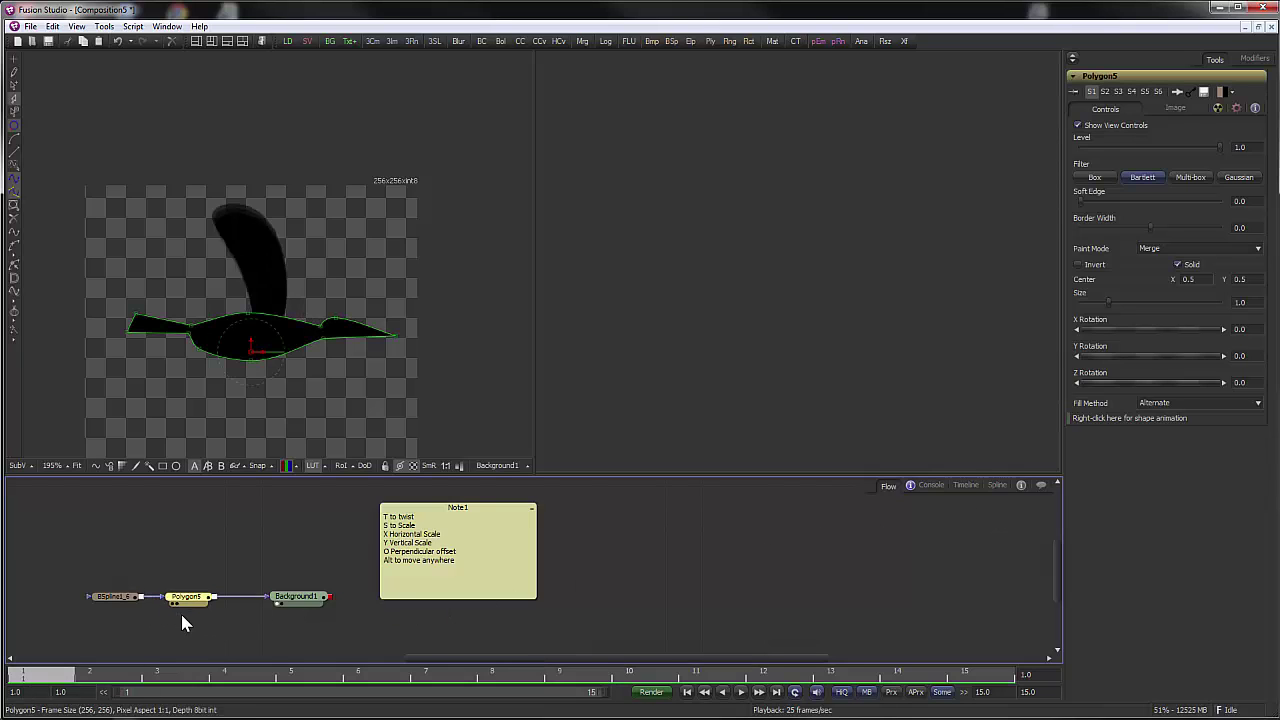
pyautogui.moveTo(97, 676); pyautogui.dragTo(50, 678)
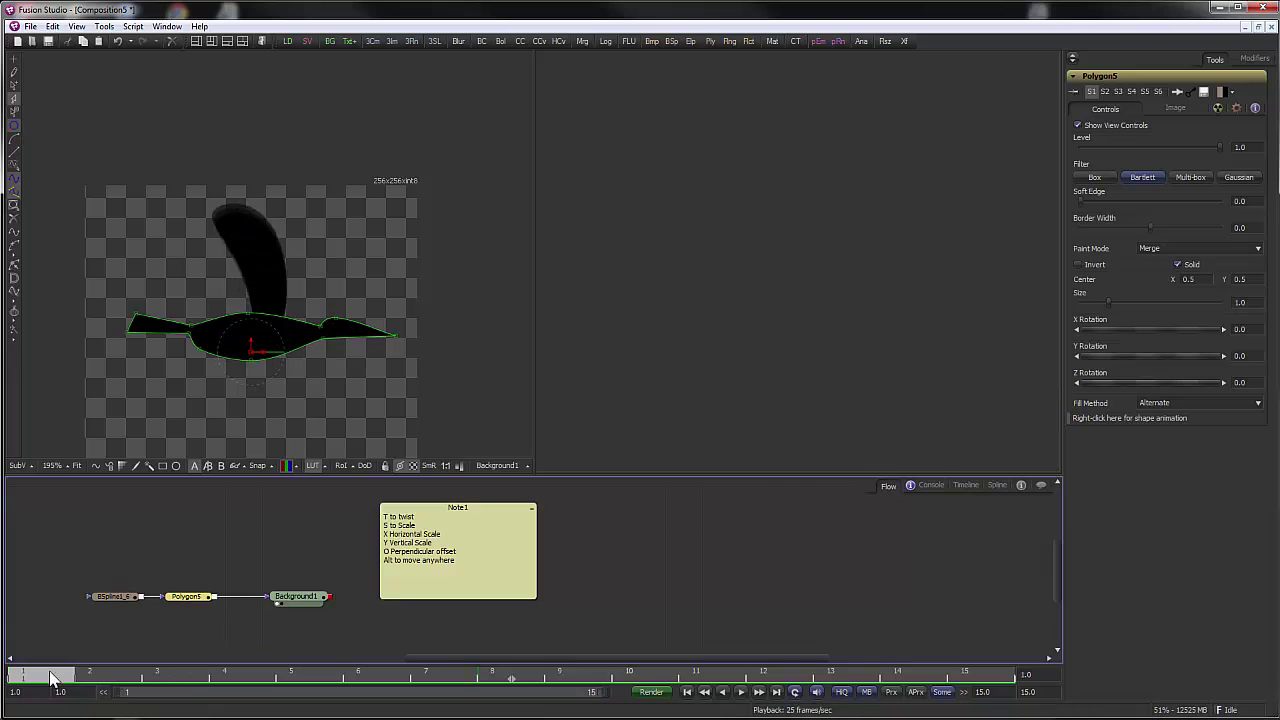
pyautogui.click(1000, 486)
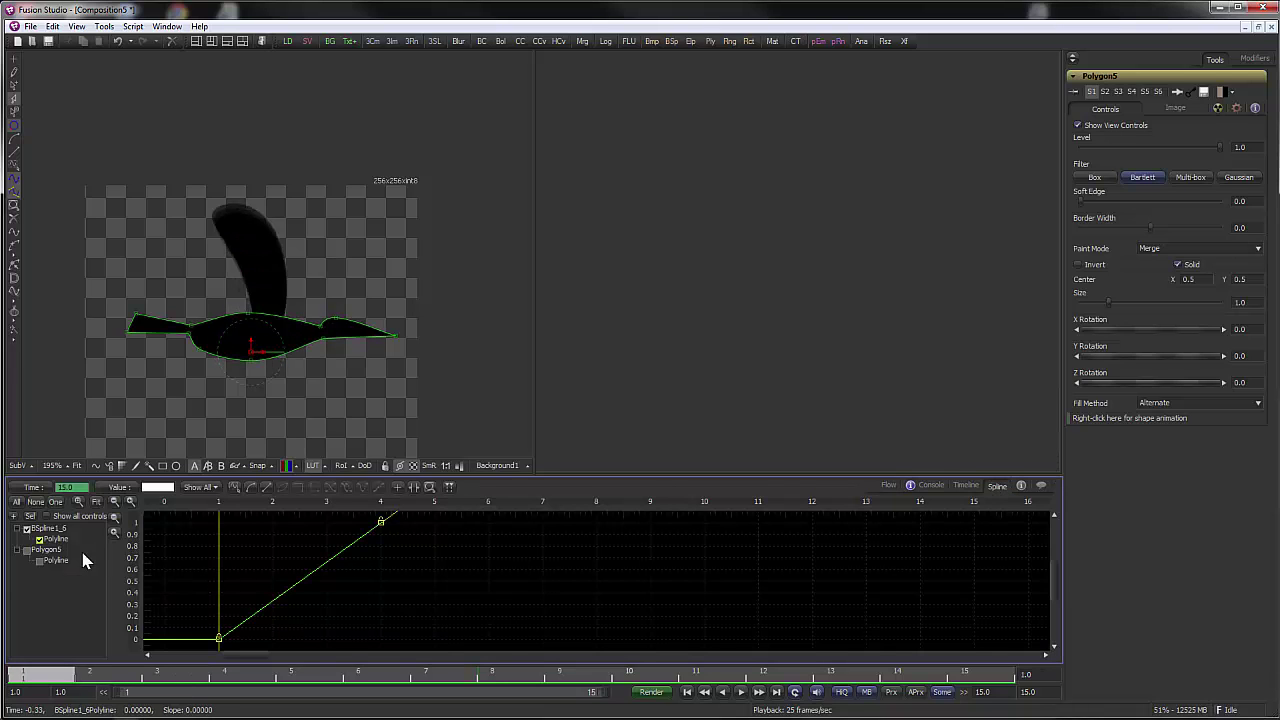
pyautogui.click(25, 551)
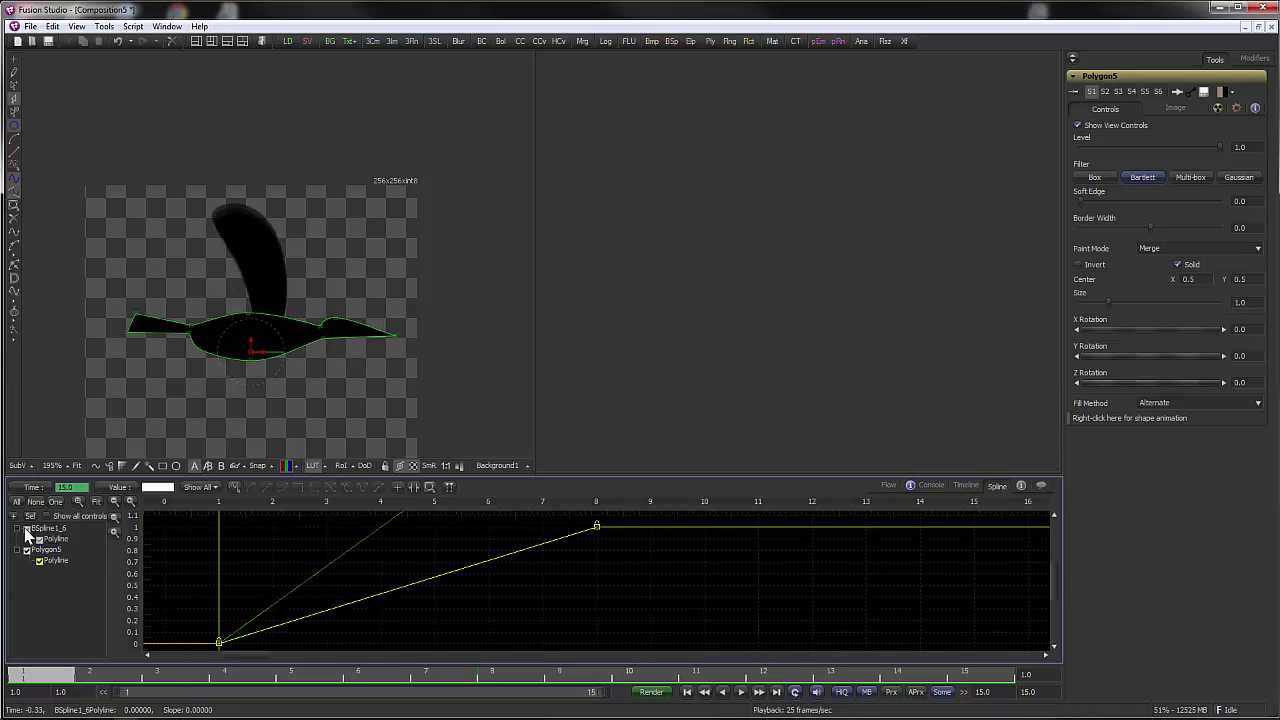
pyautogui.click(26, 528)
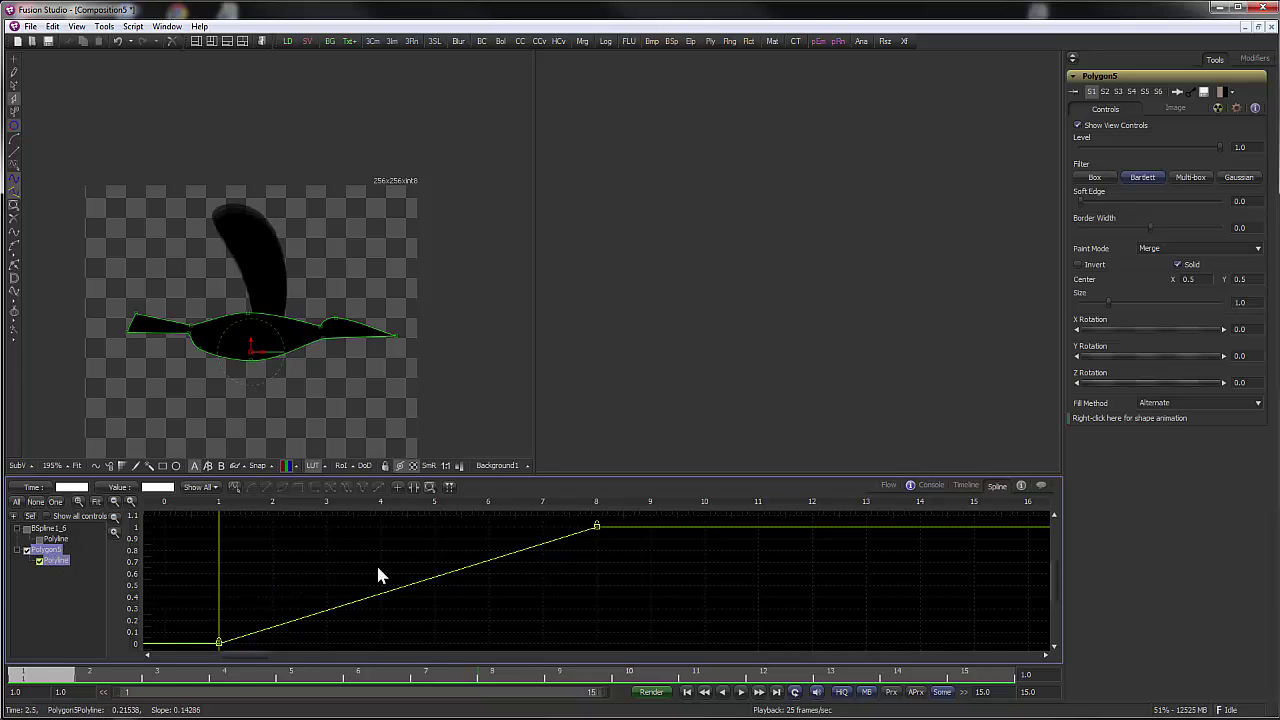
pyautogui.moveTo(612, 501); pyautogui.dragTo(361, 500)
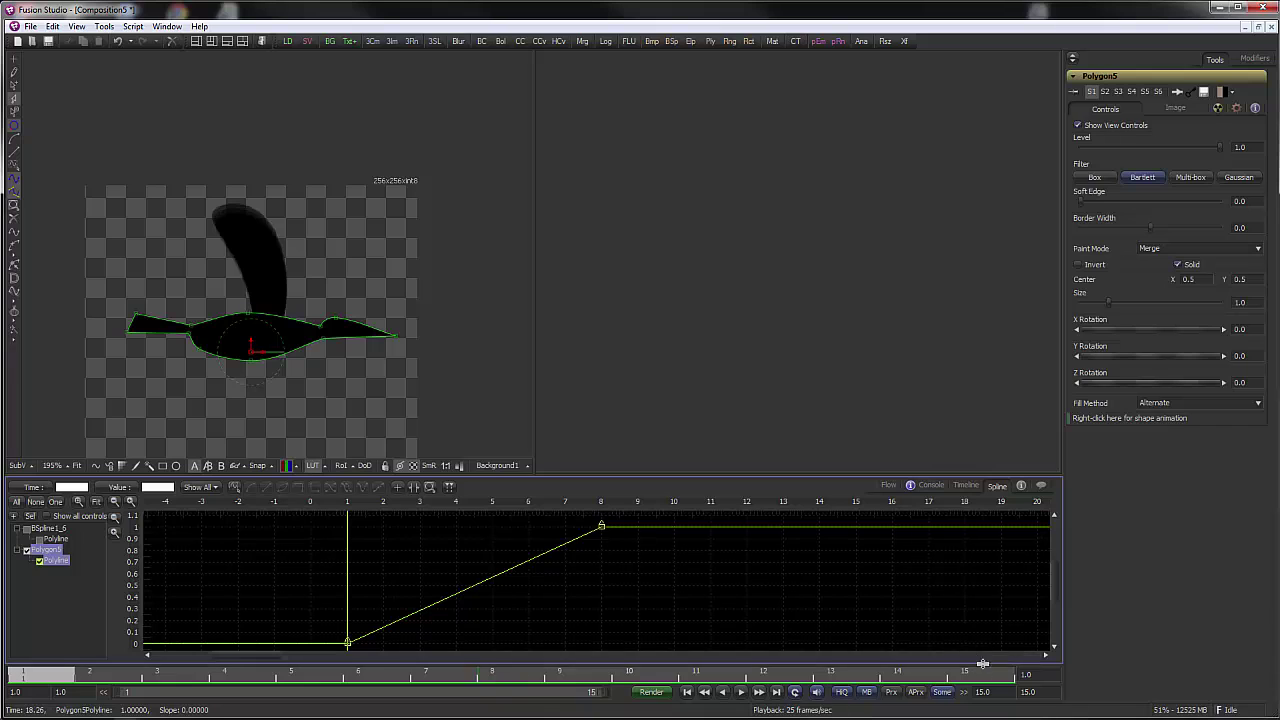
# - Add a shape key for the polygon body at frame 15 by nudging its upper back point
pyautogui.click(988, 674)
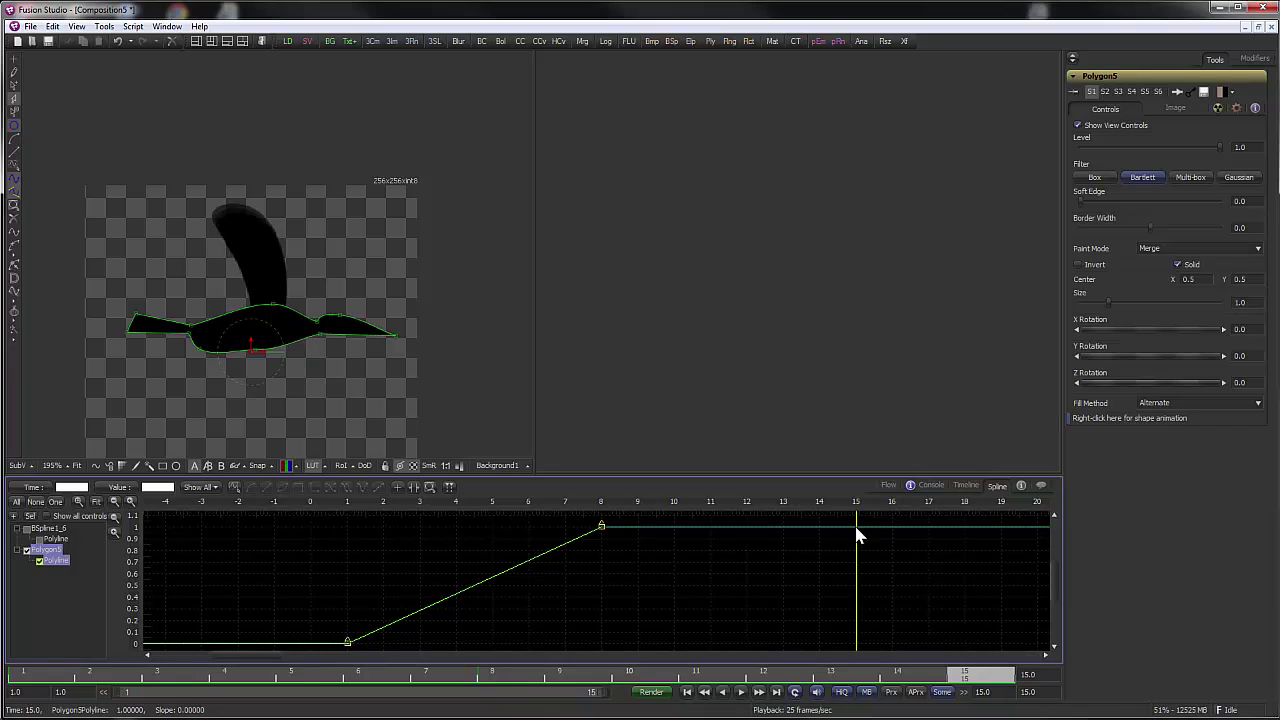
pyautogui.click(273, 305)
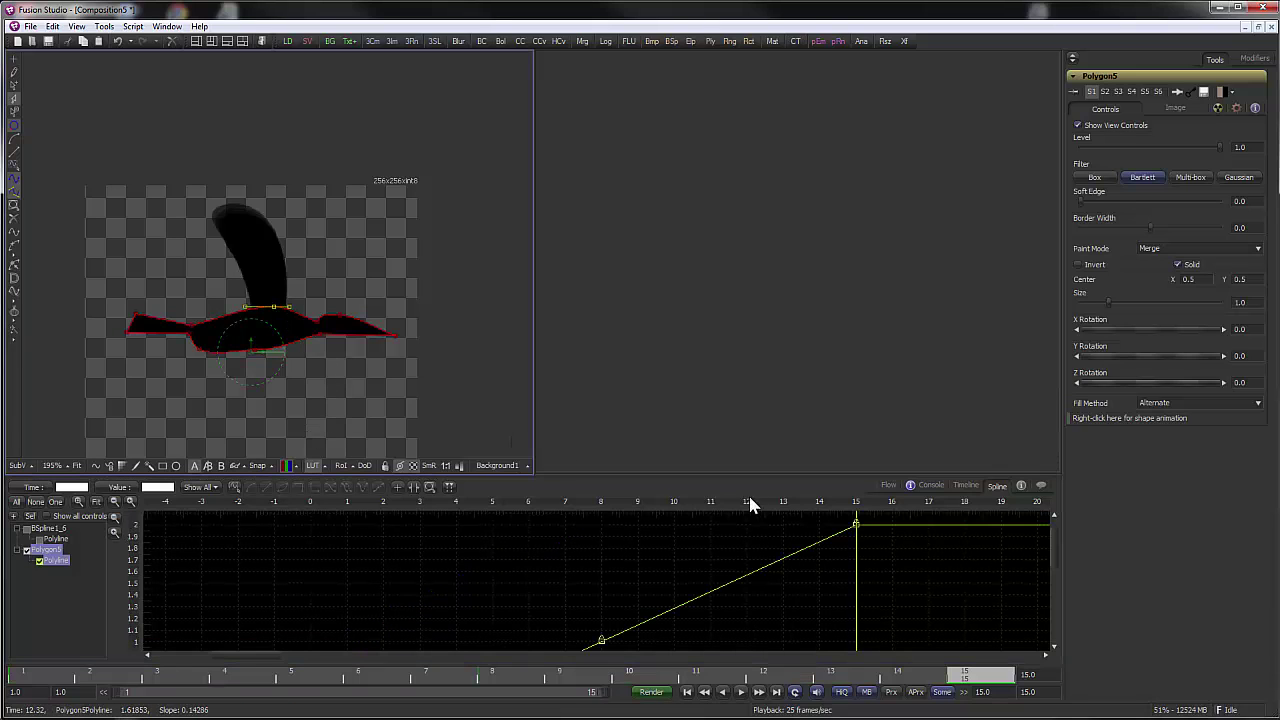
pyautogui.click(97, 502)
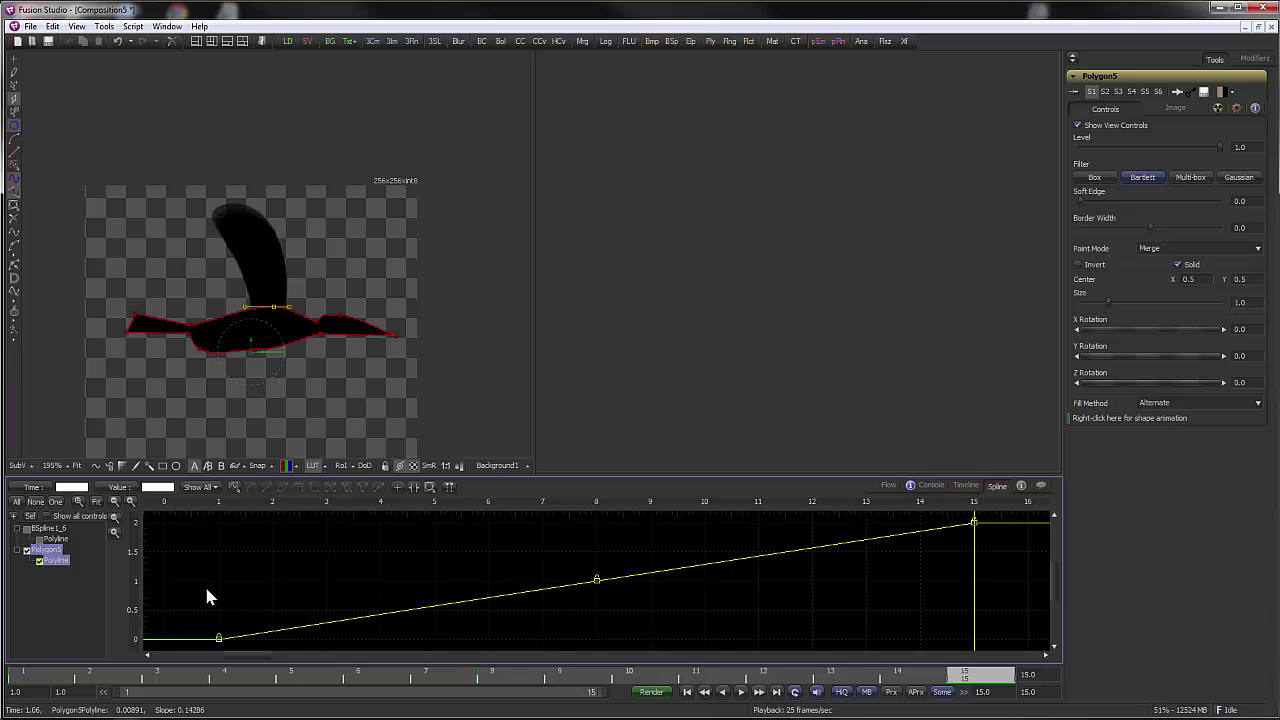
# - Copy the polygon body's key point at frame 1, paste it onto the key at frame 15 and play the loop from the start
pyautogui.moveTo(207, 597); pyautogui.dragTo(216, 648)
pyautogui.rightClick(219, 645)
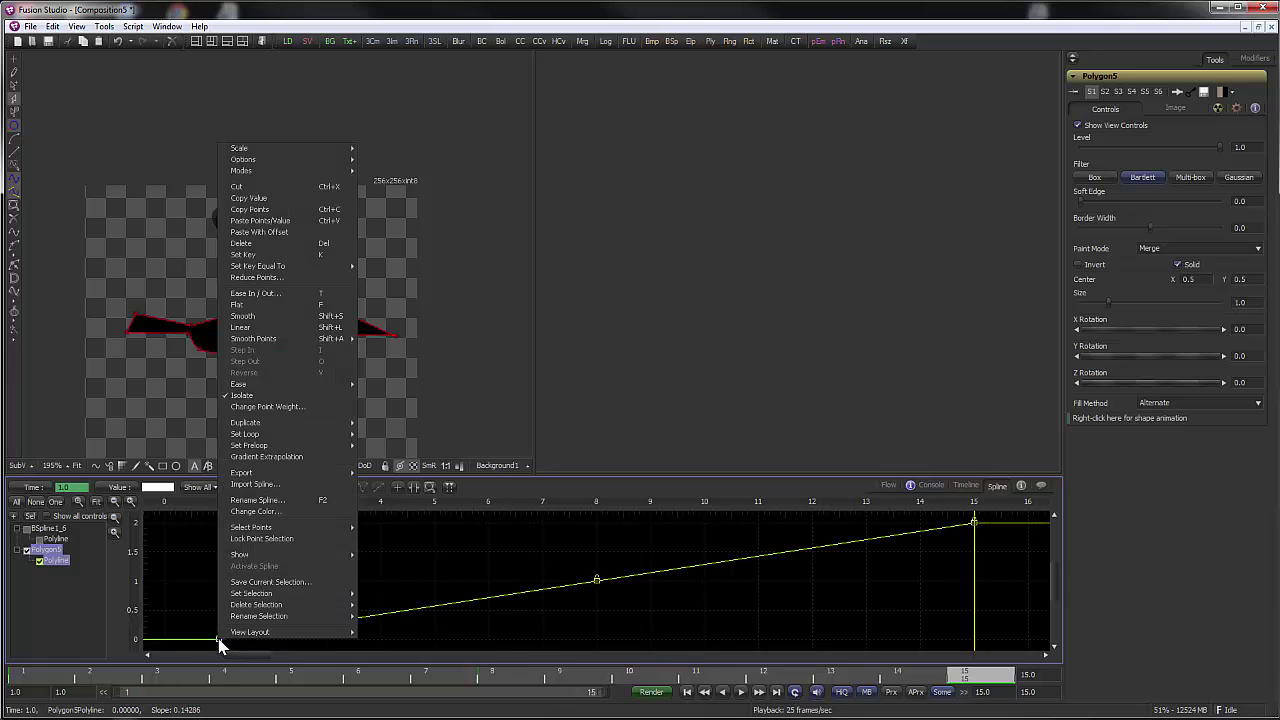
pyautogui.click(283, 208)
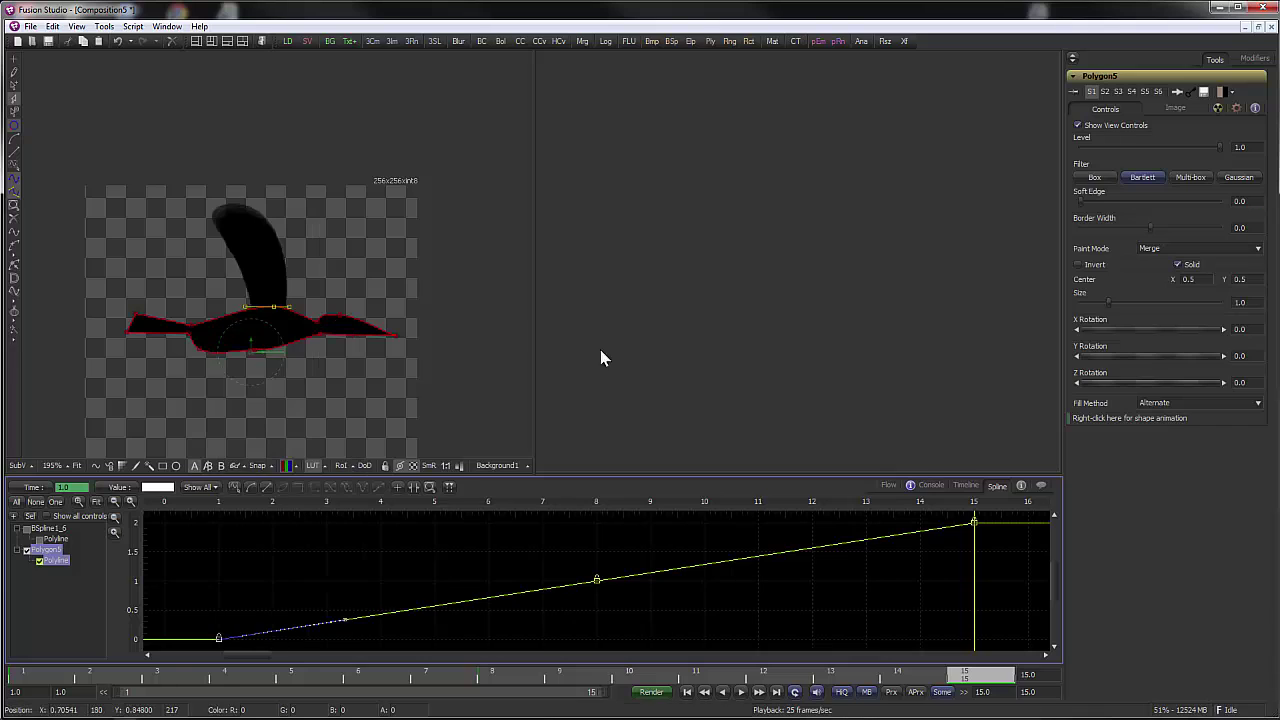
pyautogui.rightClick(977, 526)
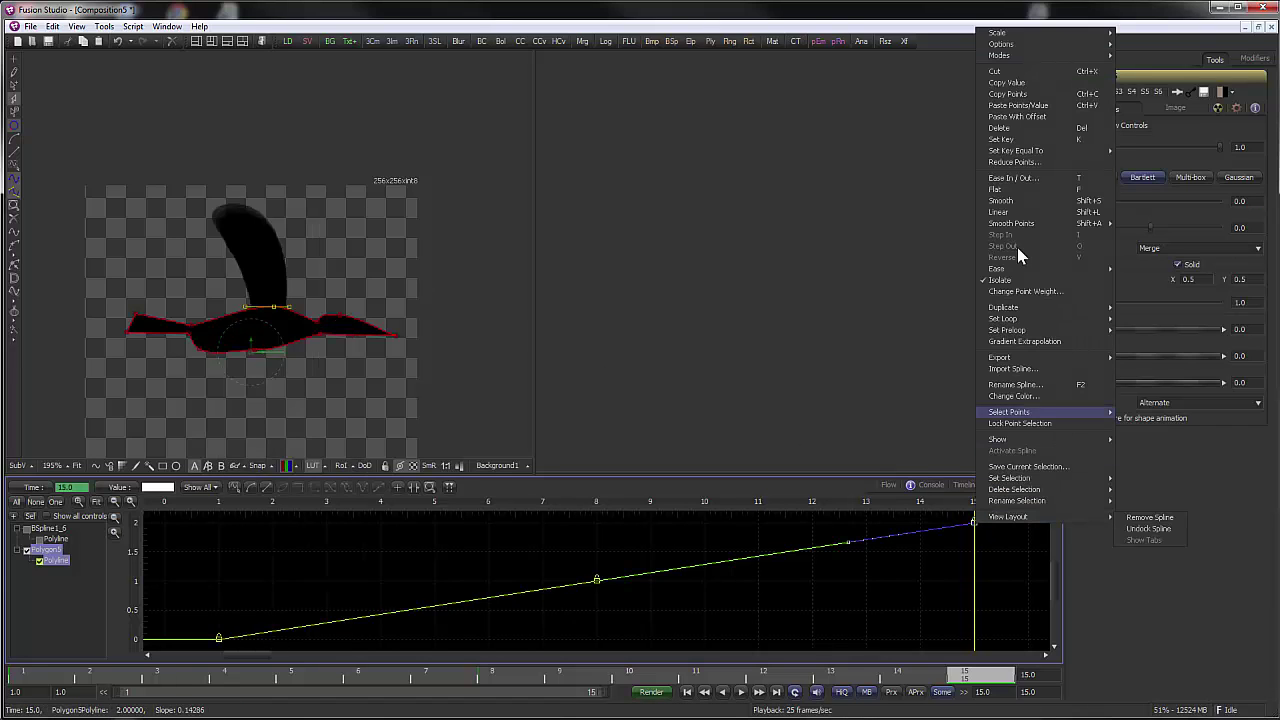
pyautogui.click(1018, 105)
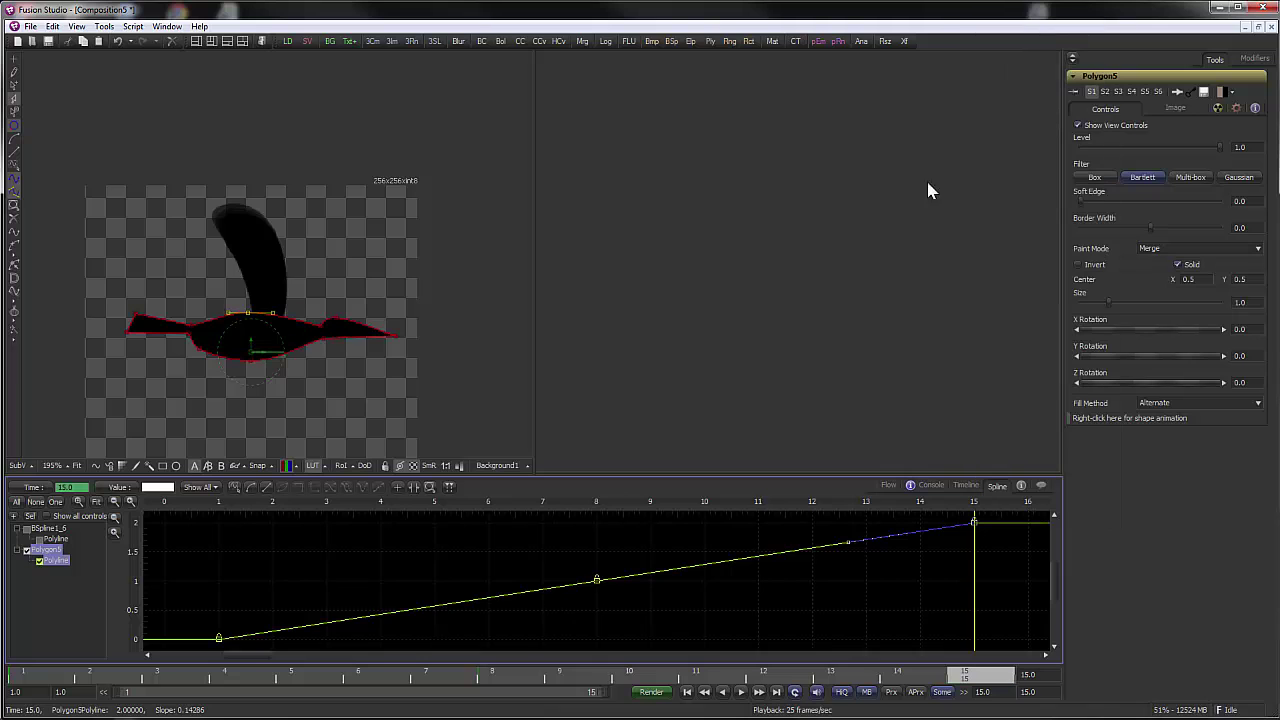
pyautogui.click(688, 691)
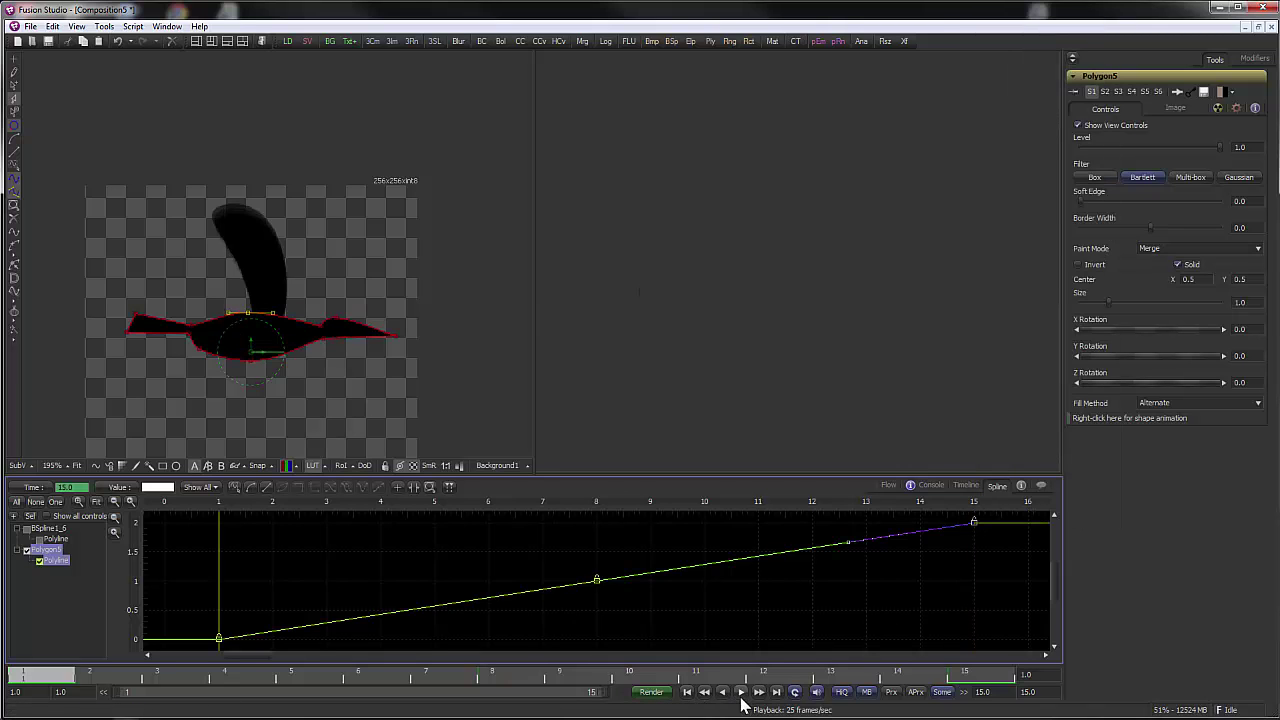
pyautogui.click(741, 691)
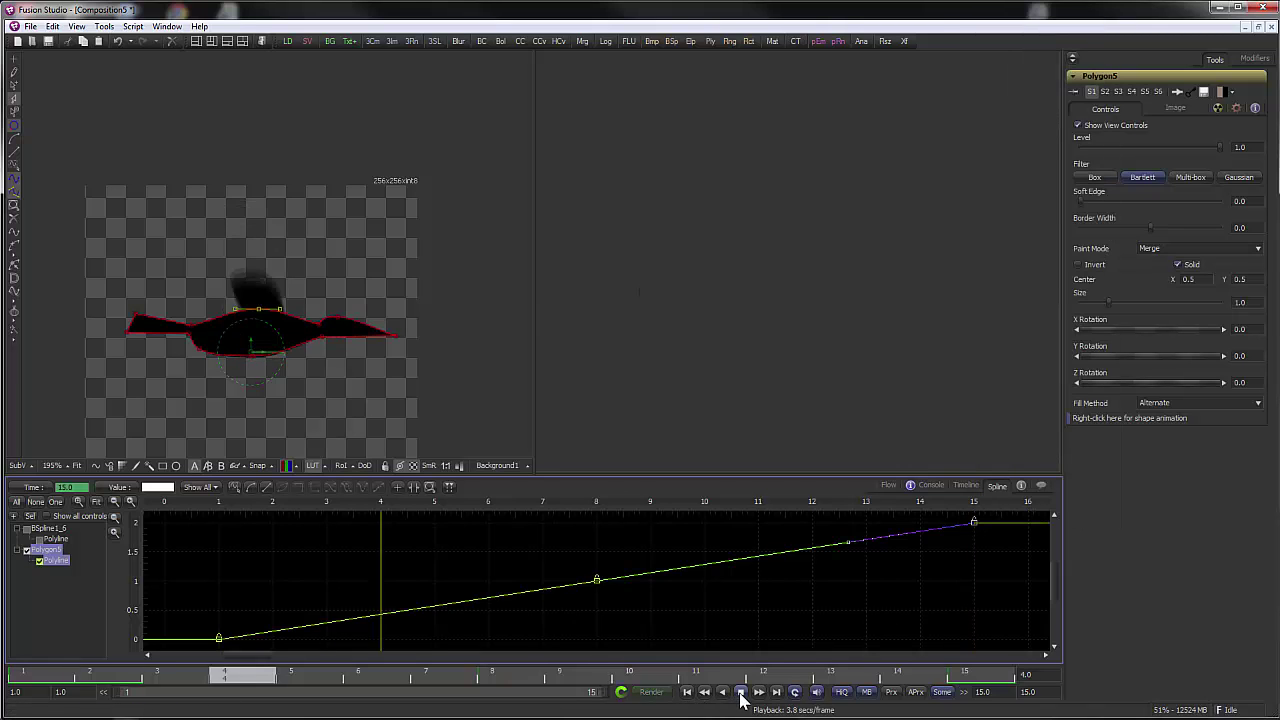
# - Show the node flow with nothing selected, watch the looping animation without shape outlines and stop playback
pyautogui.click(886, 487)
pyautogui.click(716, 621)
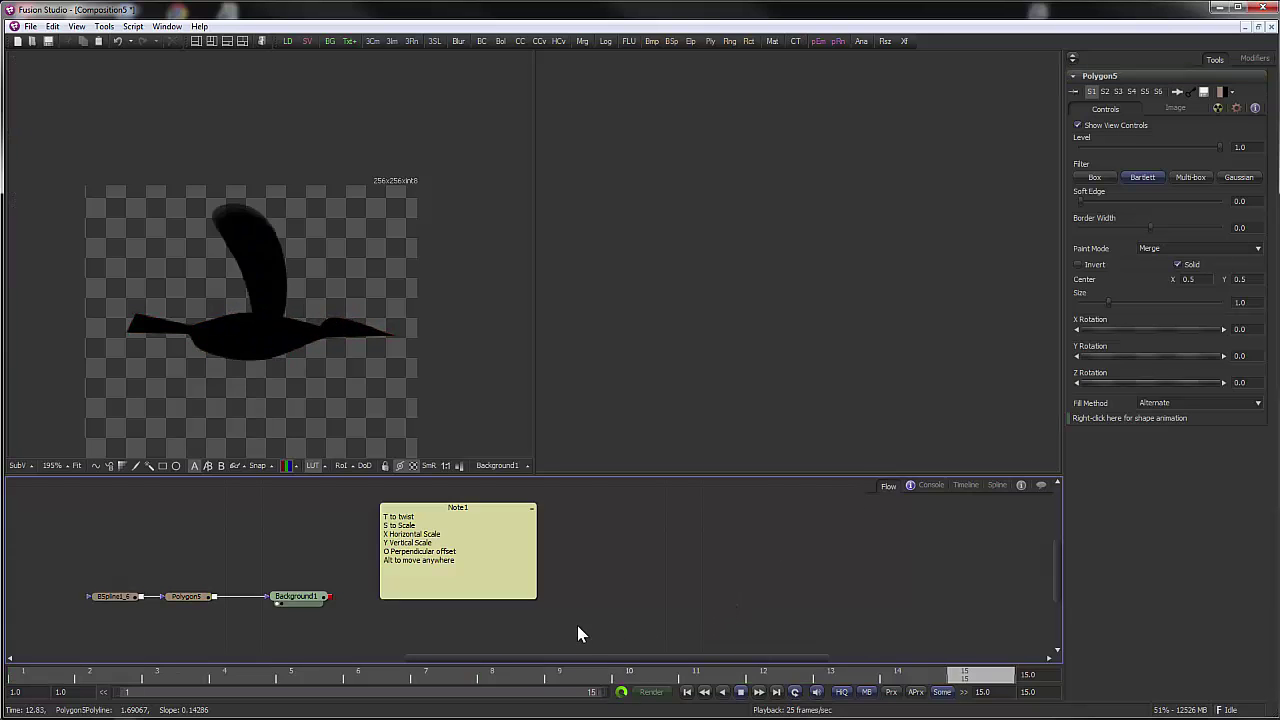
pyautogui.click(741, 691)
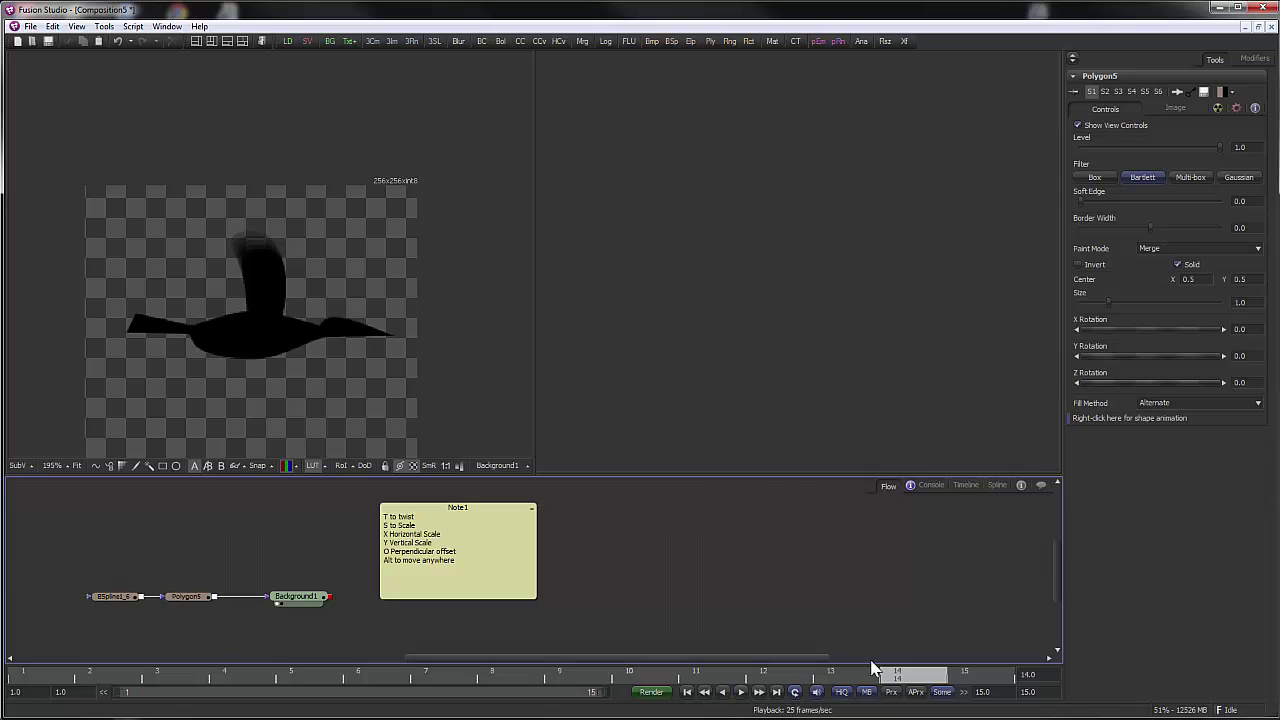
# - Lower the tail's end points on the polygon body at frame 8 to tilt the tail downward, and deselect the polygon
pyautogui.moveTo(823, 677); pyautogui.dragTo(477, 626)
pyautogui.click(182, 598)
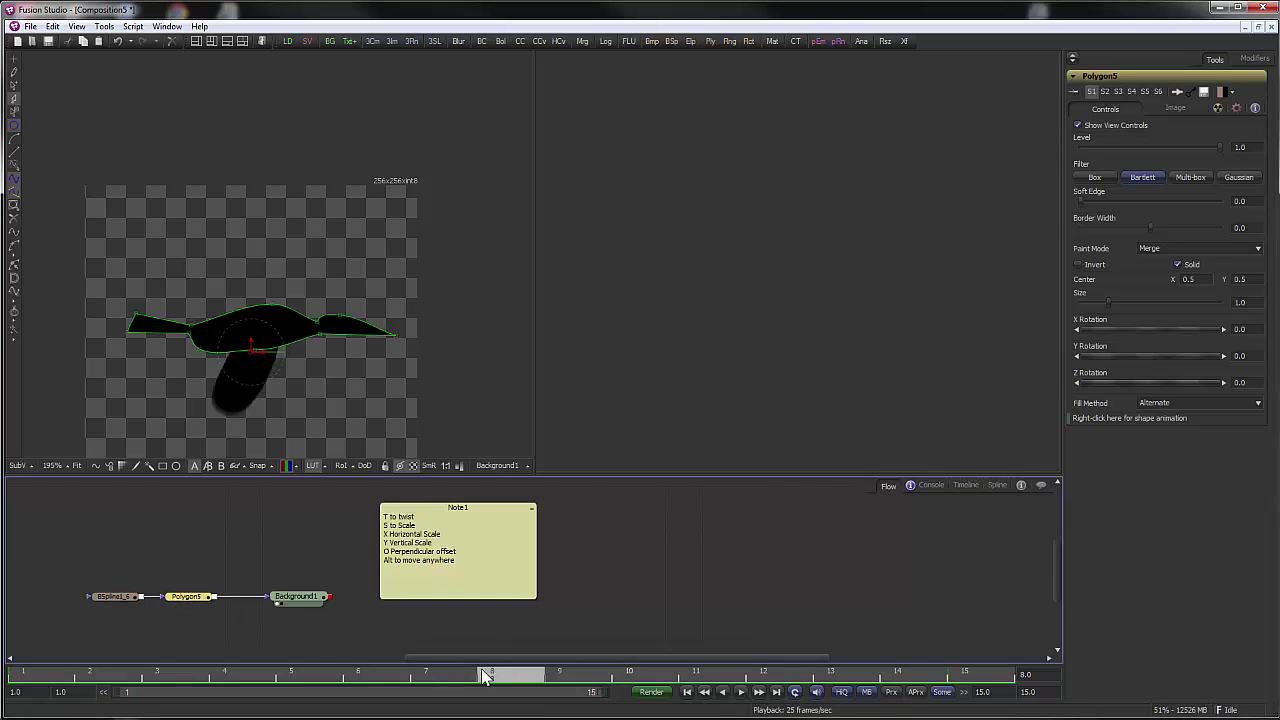
pyautogui.click(134, 325)
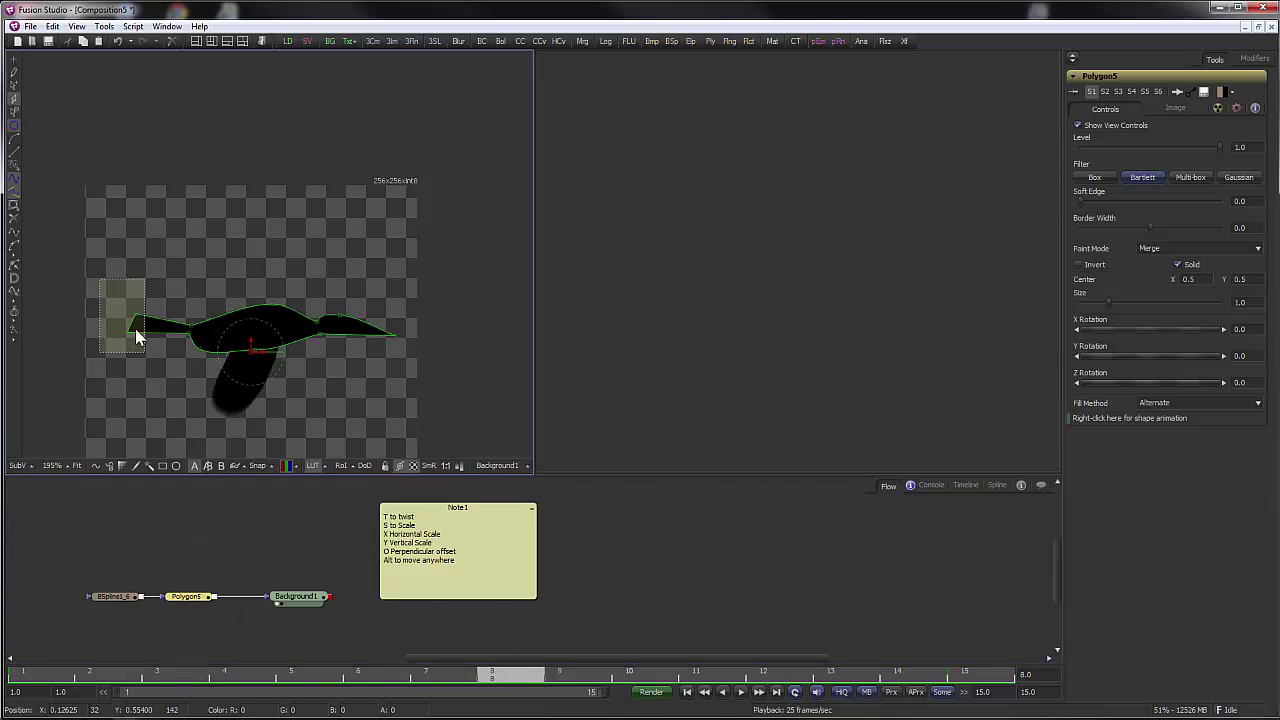
pyautogui.moveTo(137, 327); pyautogui.dragTo(191, 322)
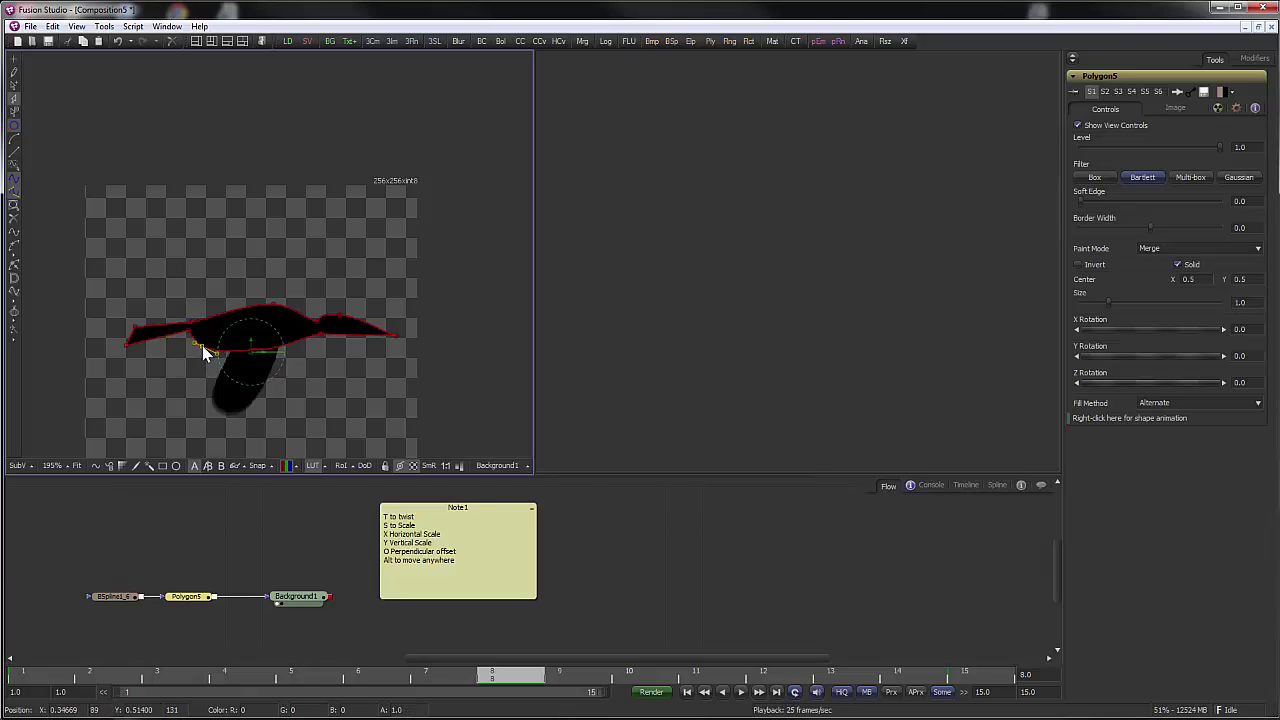
pyautogui.click(320, 535)
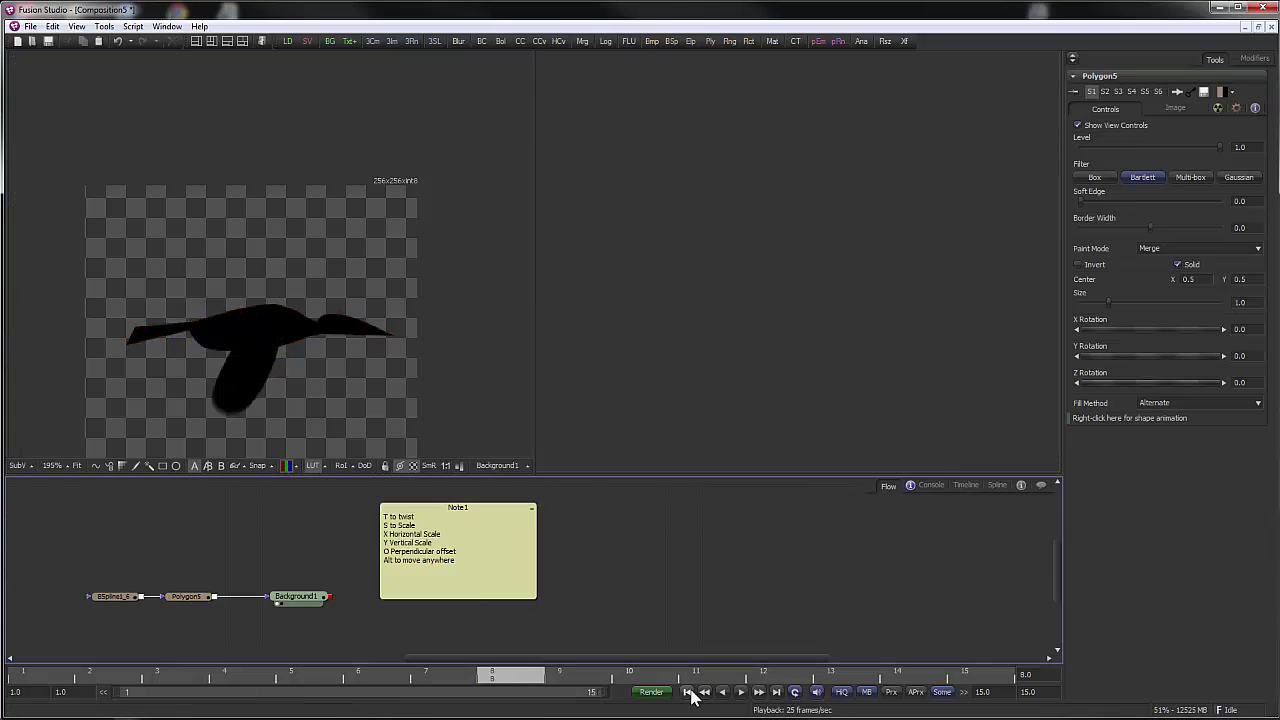
# - Play the flap loop to check the tail movement, stop it and return to frame 1
pyautogui.click(741, 692)
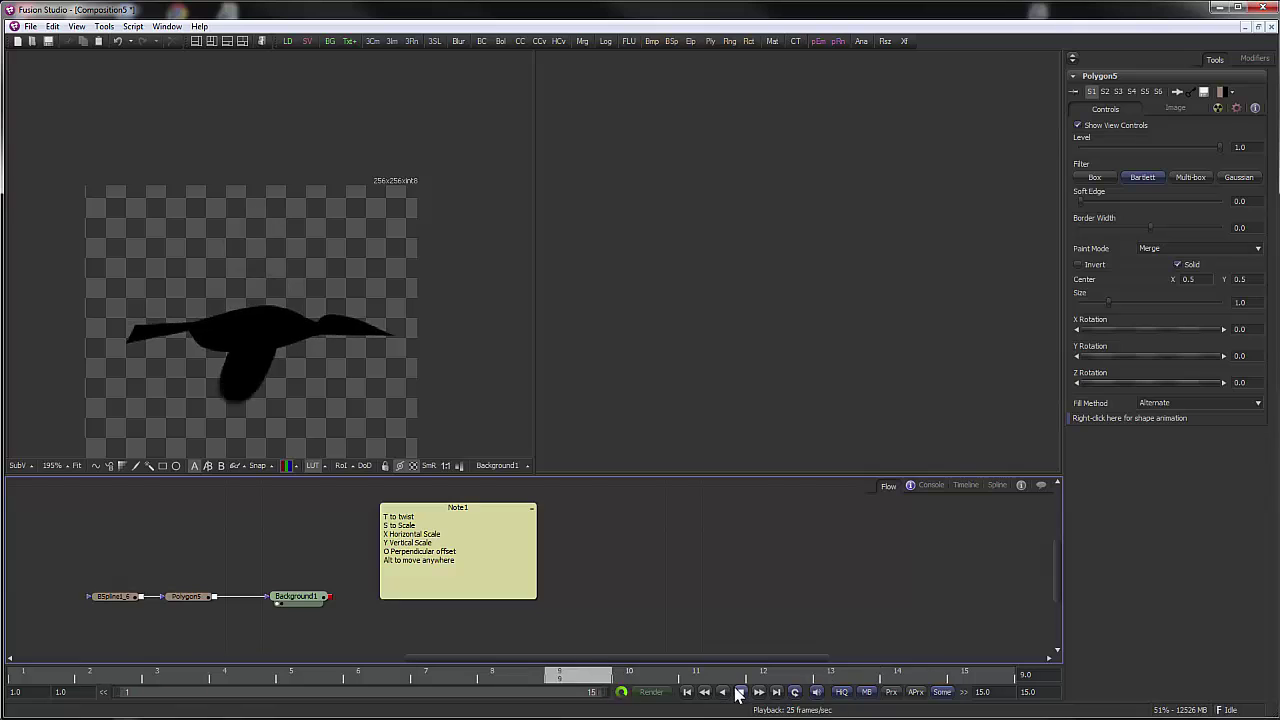
pyautogui.click(741, 692)
pyautogui.click(686, 692)
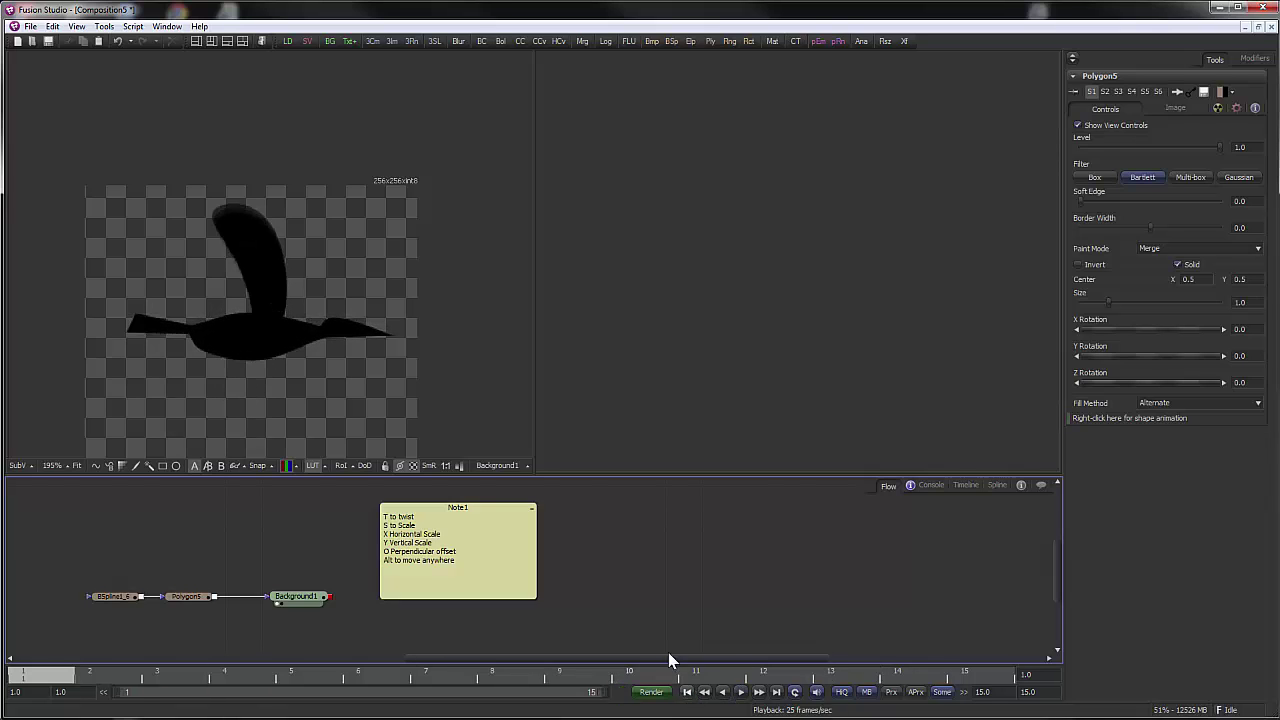
# - Play the flap from frame 1 with the whole background image in view, and stop the playback
pyautogui.moveTo(394, 331); pyautogui.dragTo(444, 321)
pyautogui.scroll(-1, 444, 321)
pyautogui.moveTo(406, 383); pyautogui.dragTo(371, 320)
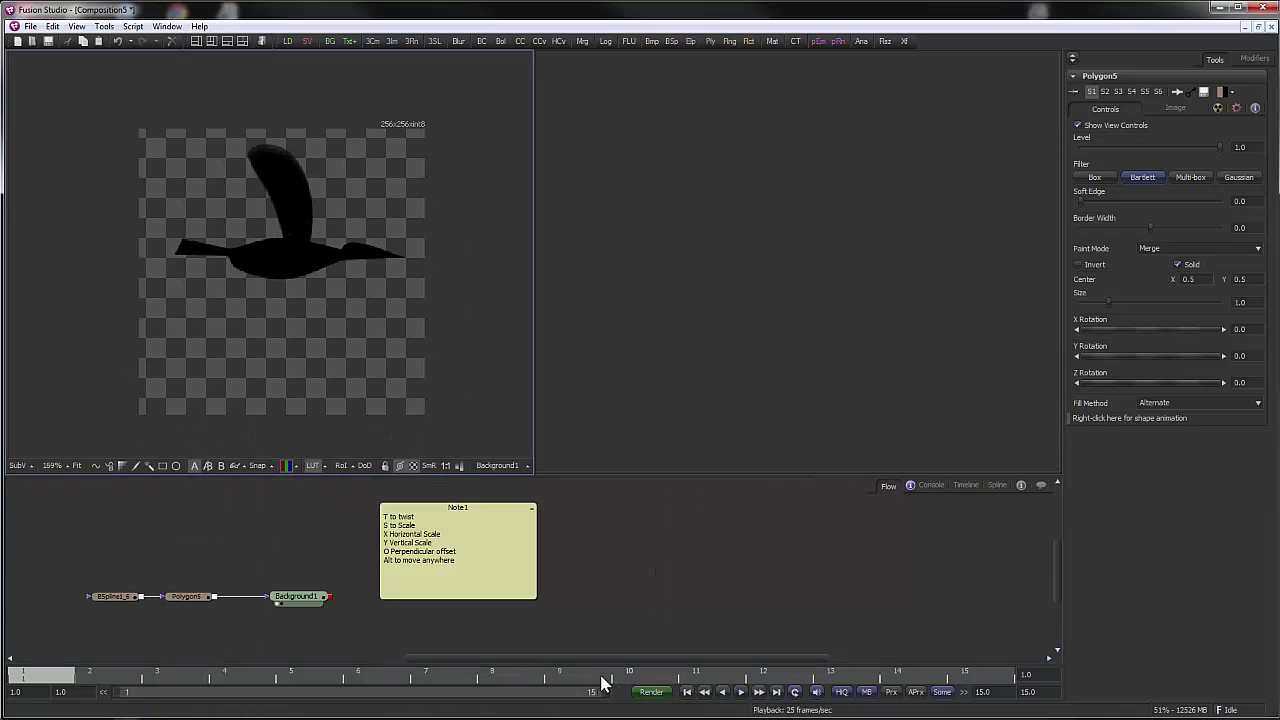
pyautogui.click(740, 692)
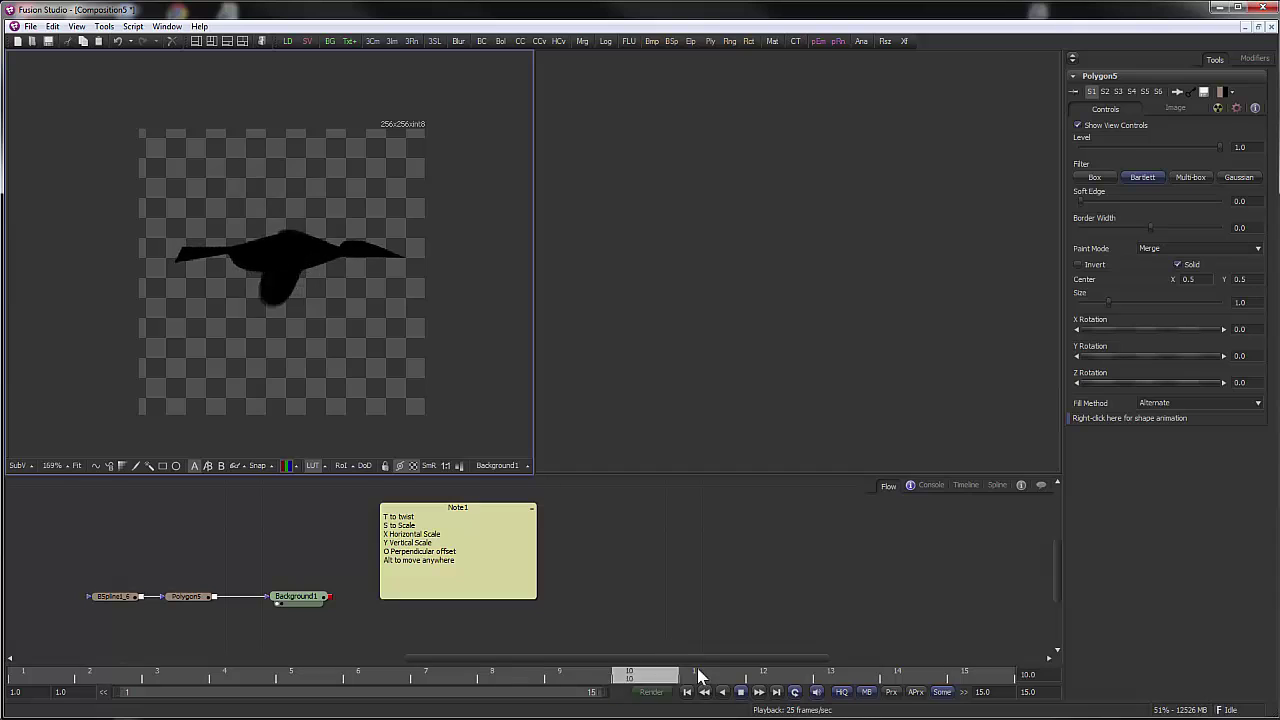
pyautogui.click(744, 695)
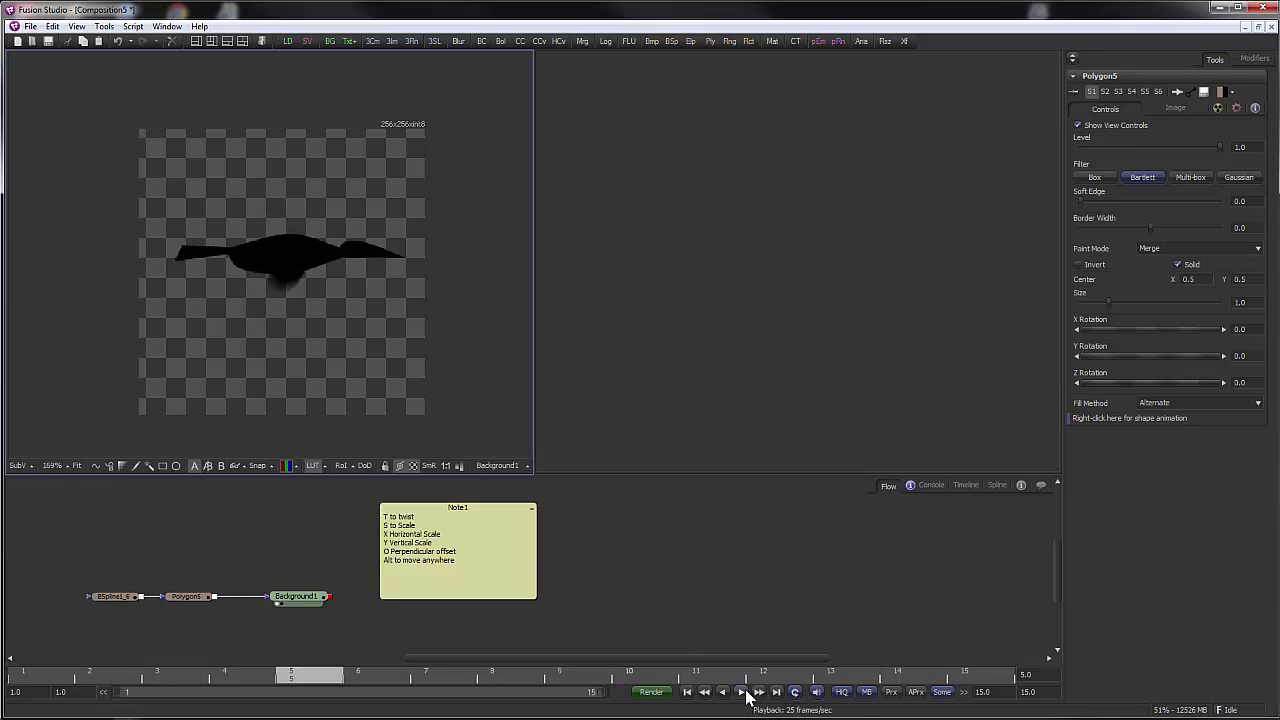
# - Move the Note1 sticky note slightly farther away from the Background1 node in the flow
pyautogui.moveTo(727, 599); pyautogui.dragTo(600, 549)
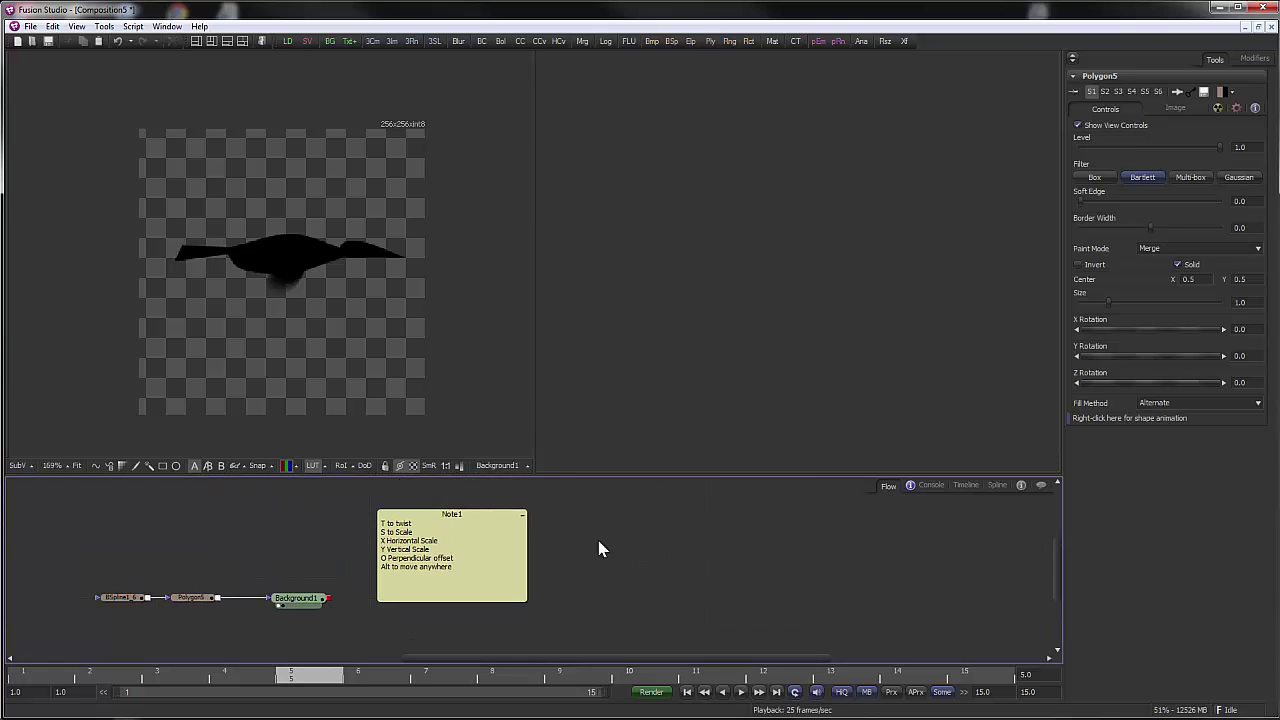
pyautogui.moveTo(480, 516); pyautogui.dragTo(515, 518)
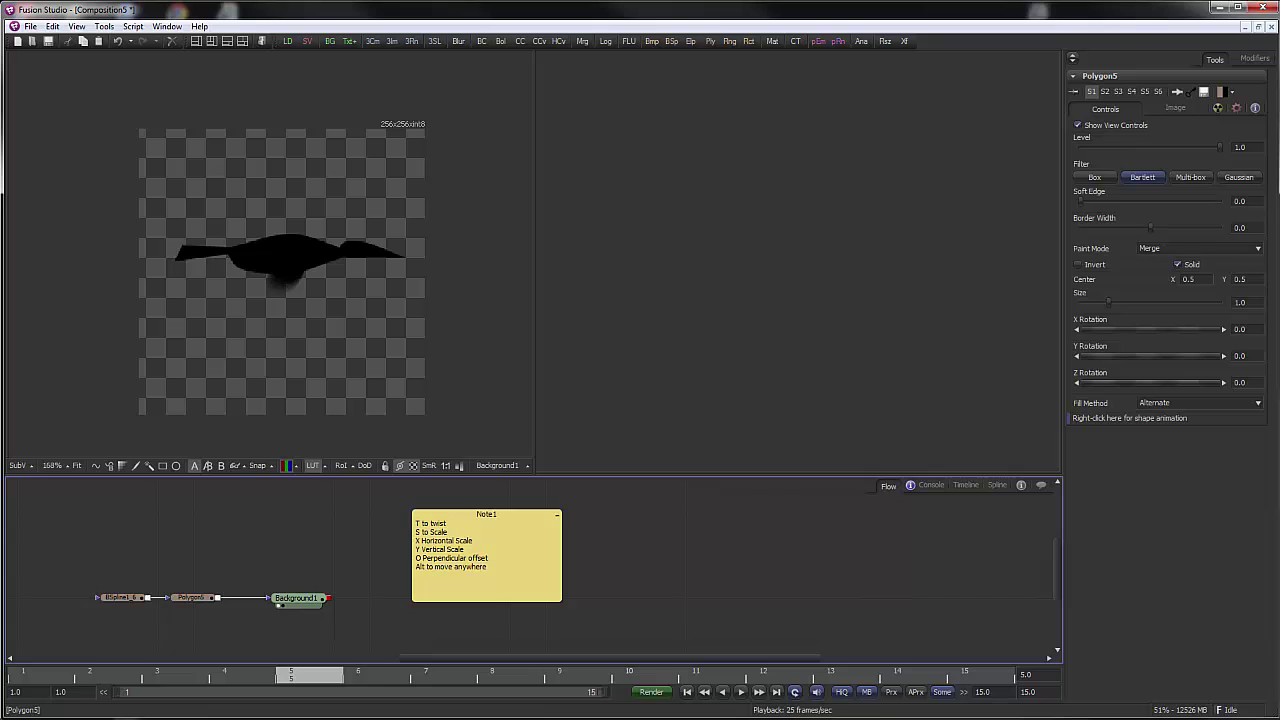
pyautogui.hotkey('alt', 'Tab')
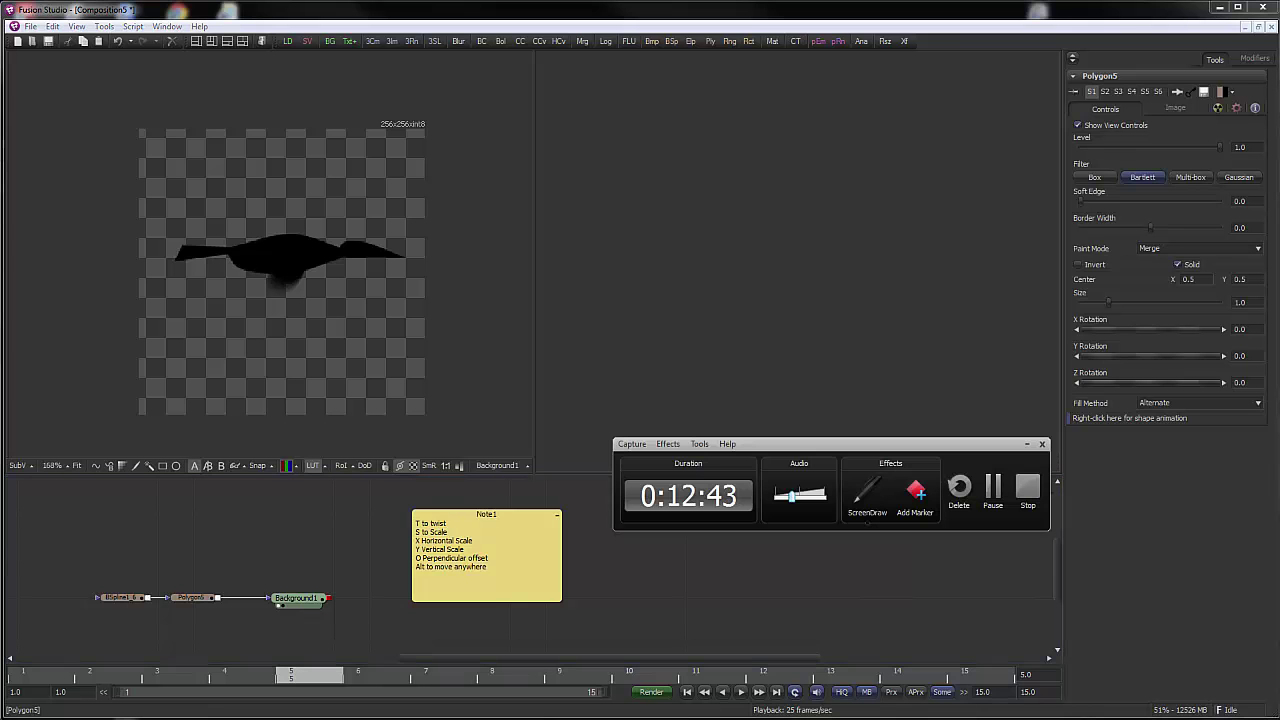
pyautogui.click(1025, 445)
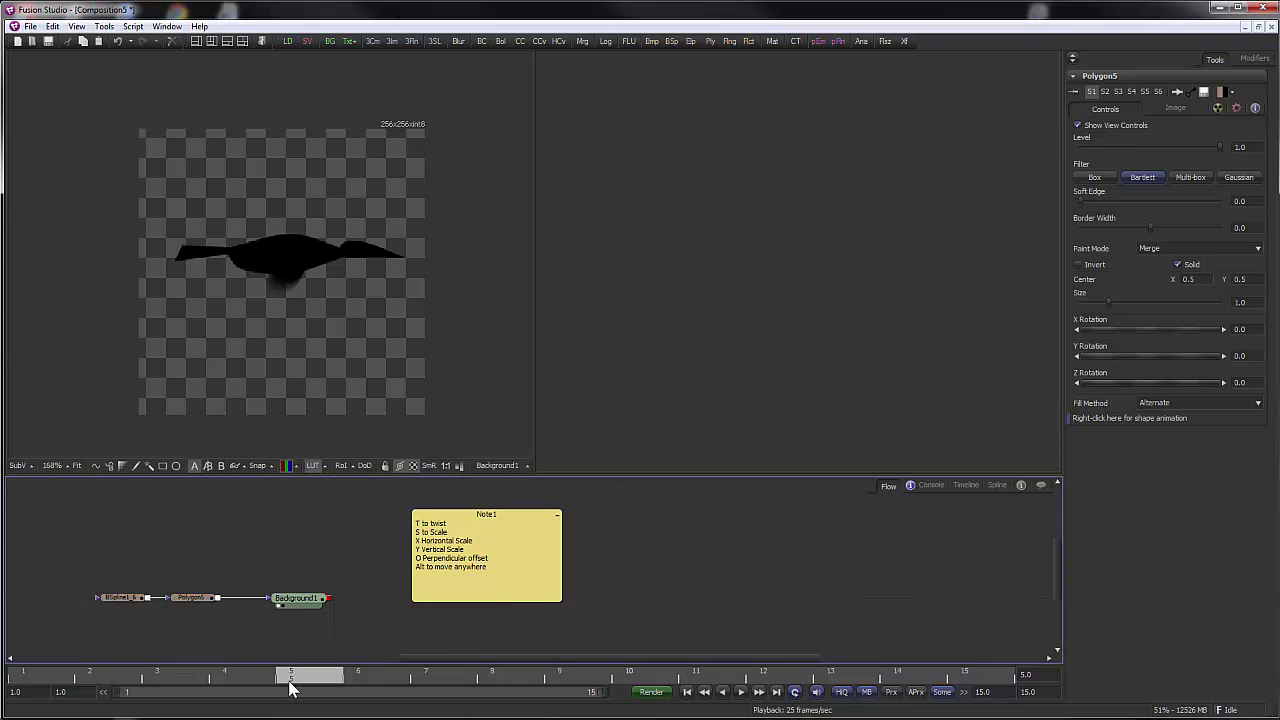